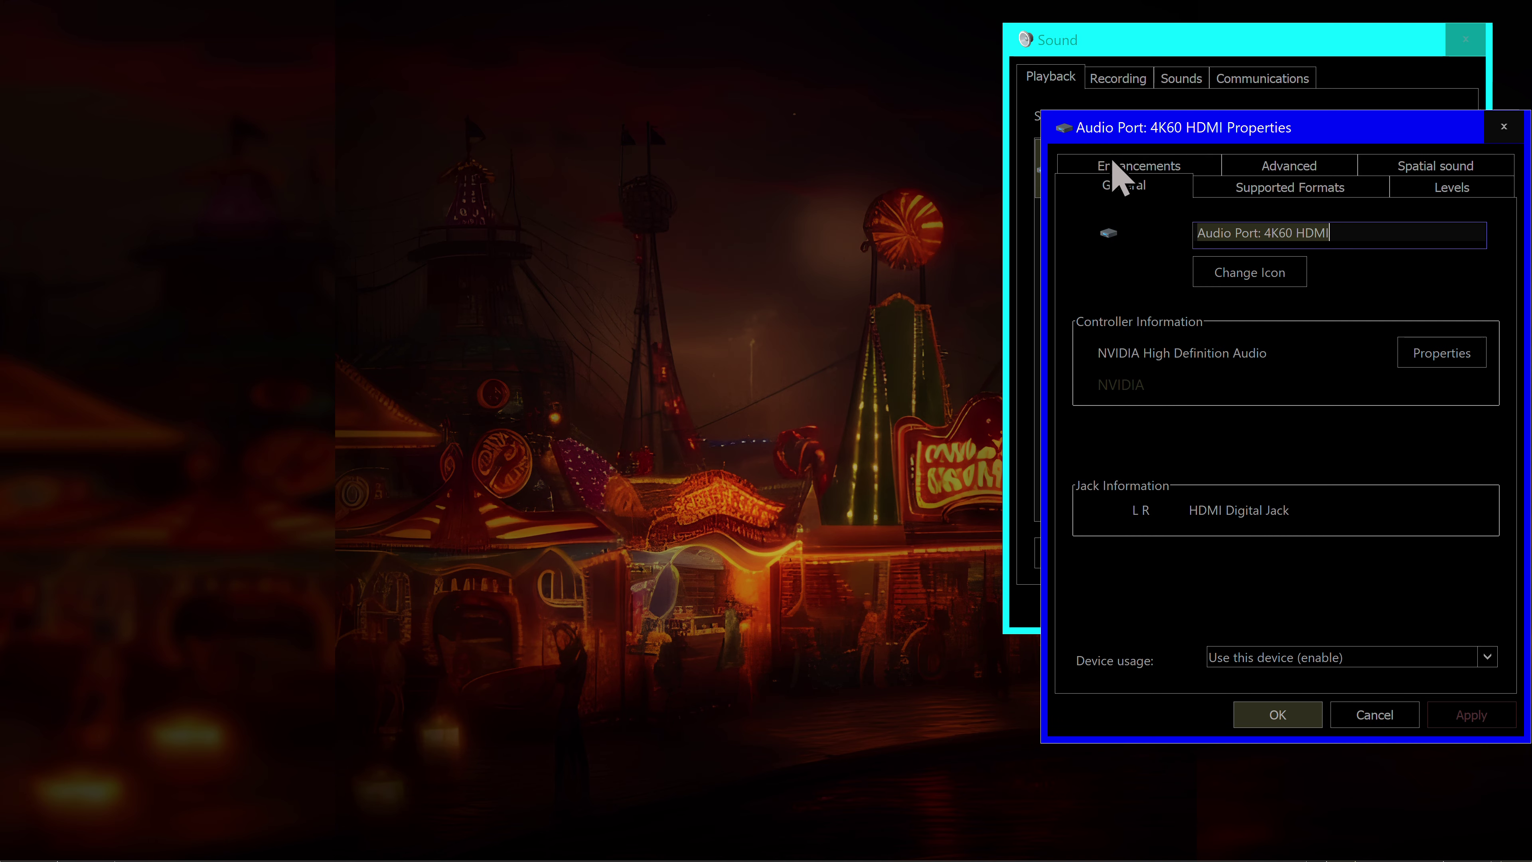
Enable Loudness Equalization for the 4K60 HDMI audio output and raise the system volume to 50.
left_click(1115, 164)
left_click_drag(1136, 123, 1104, 48)
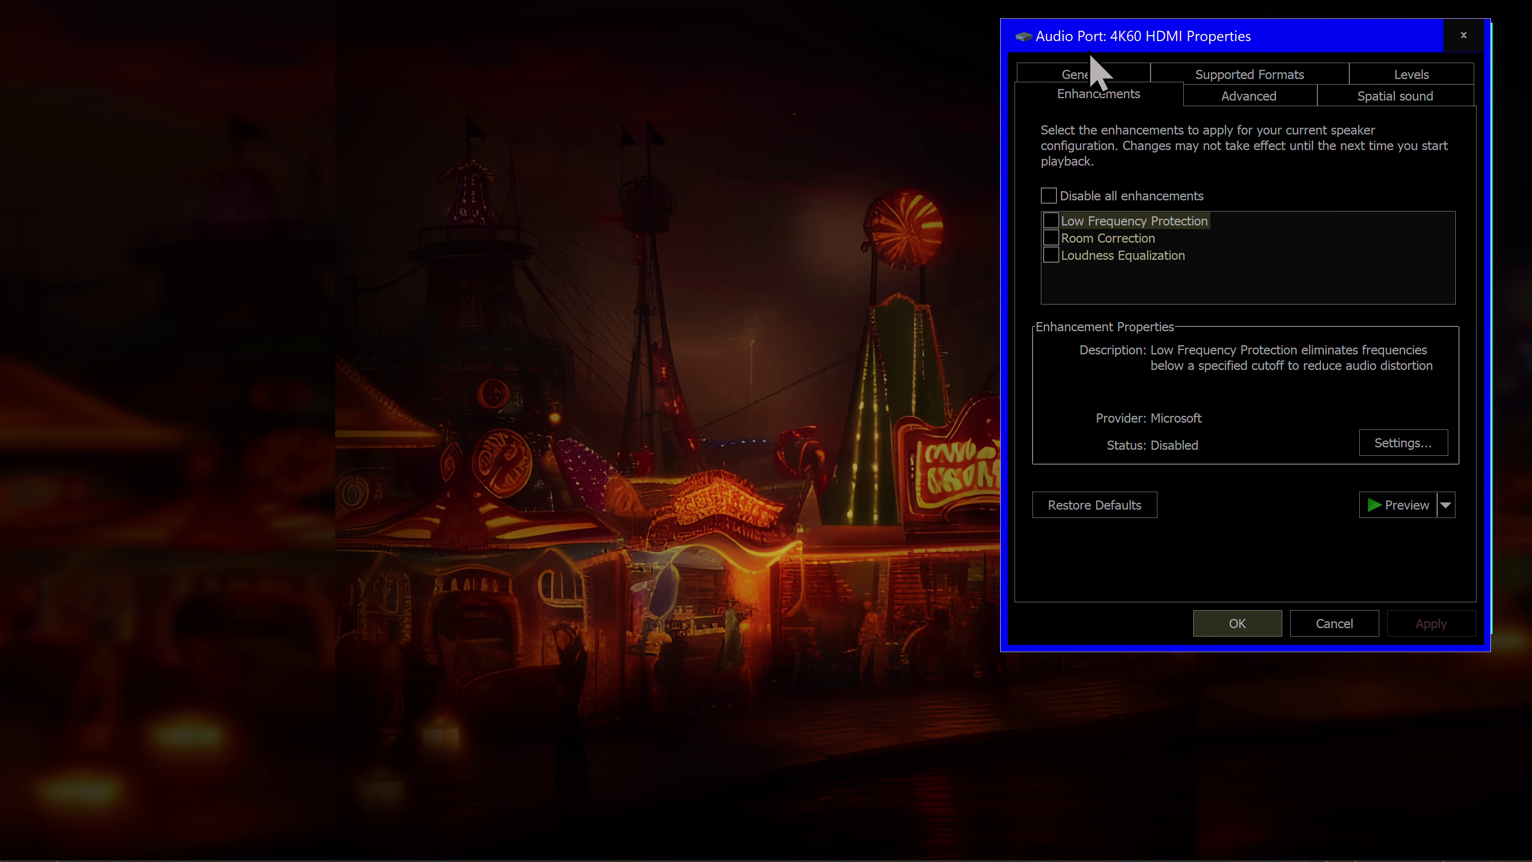
left_click(1052, 256)
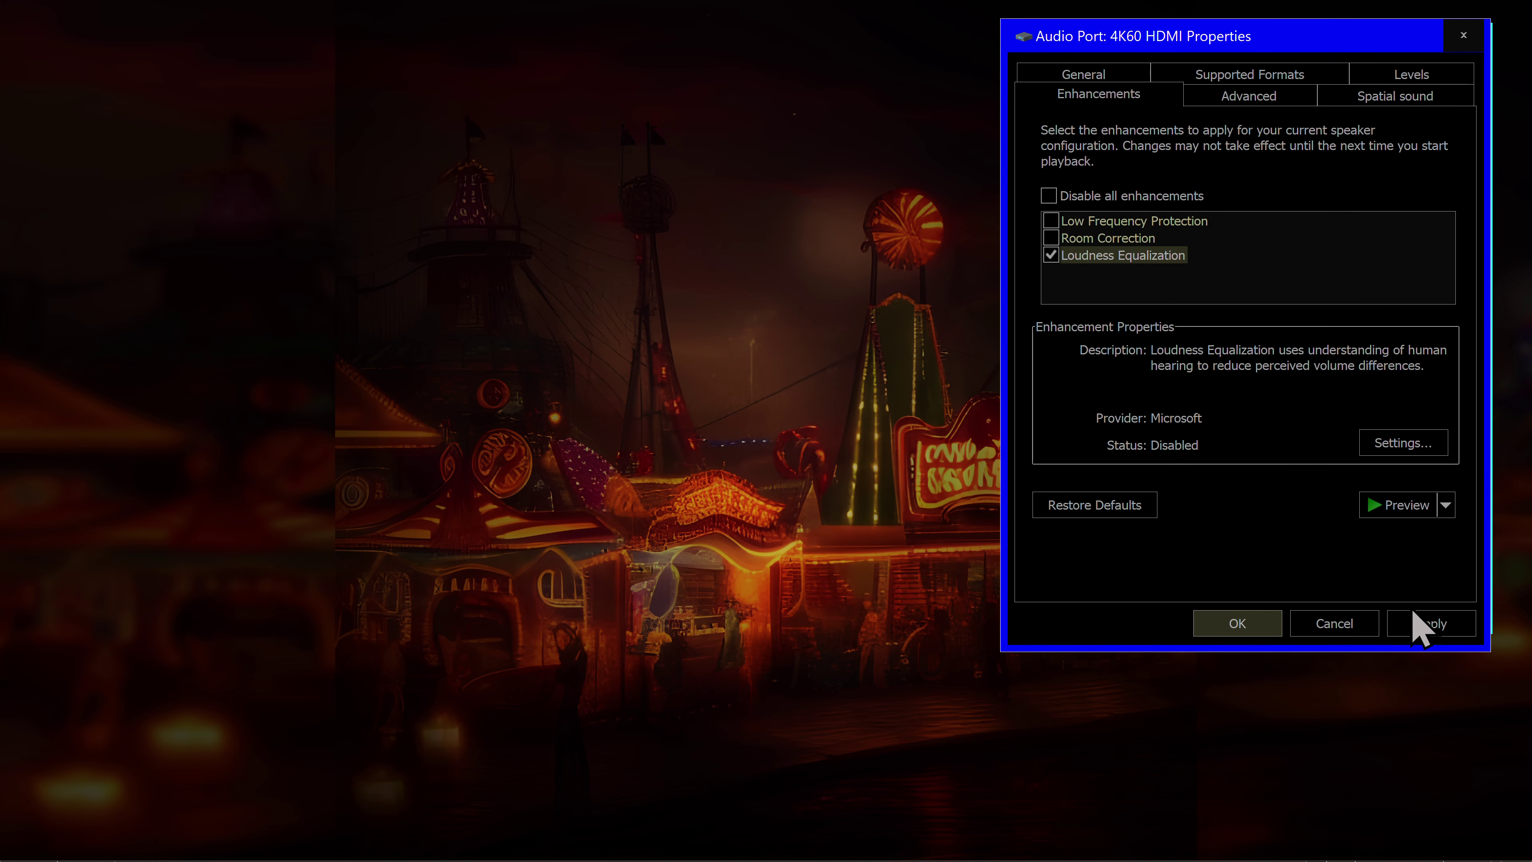
left_click(1419, 624)
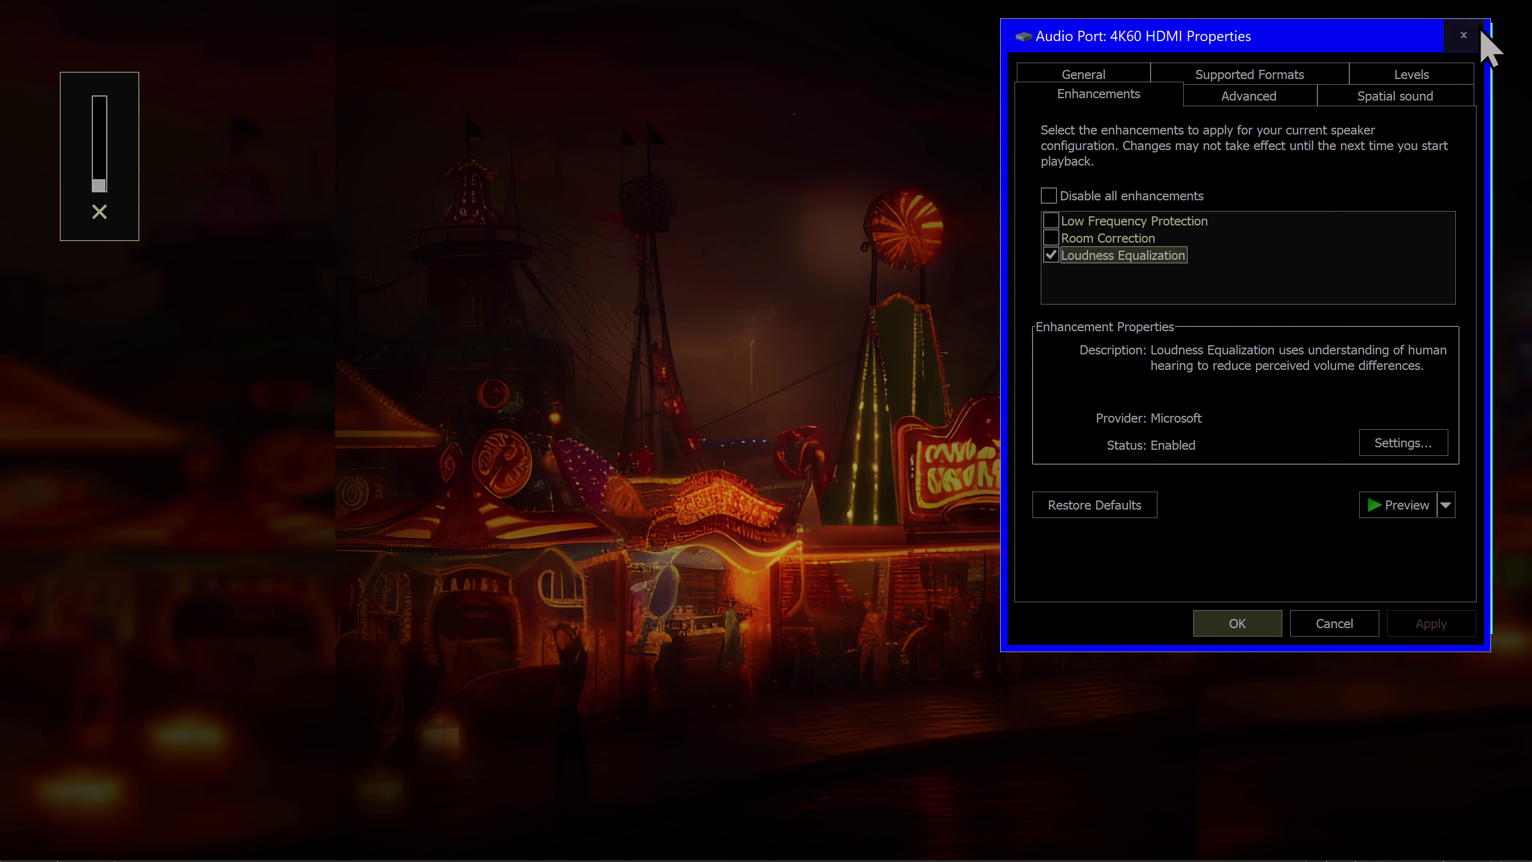
left_click(1471, 43)
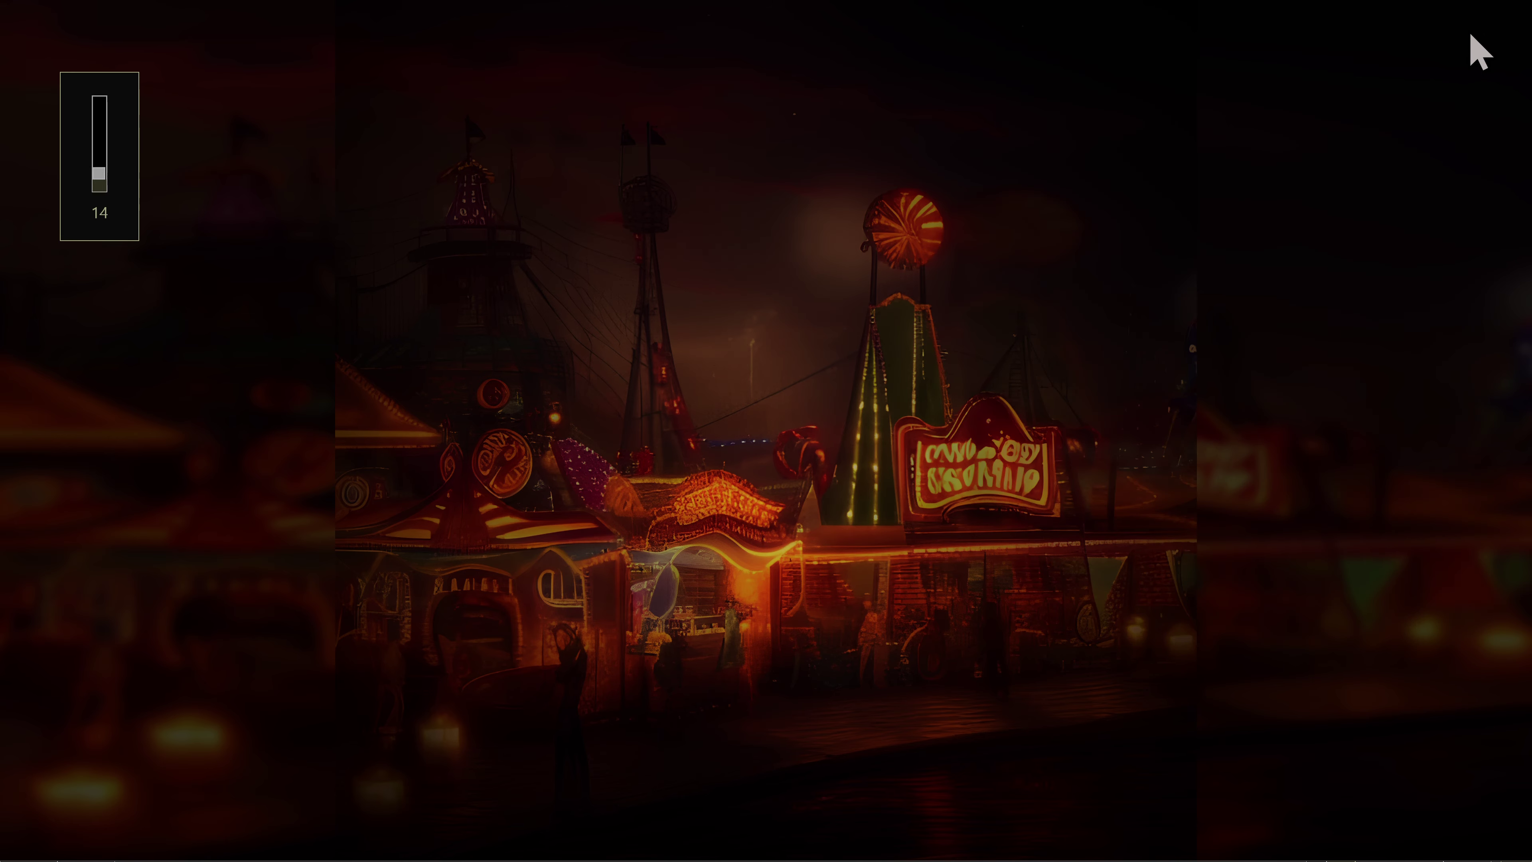
key("XF86AudioRaiseVolume")
Start Task Manager, allow it to make changes to the device, and minimize its window.
key("super")
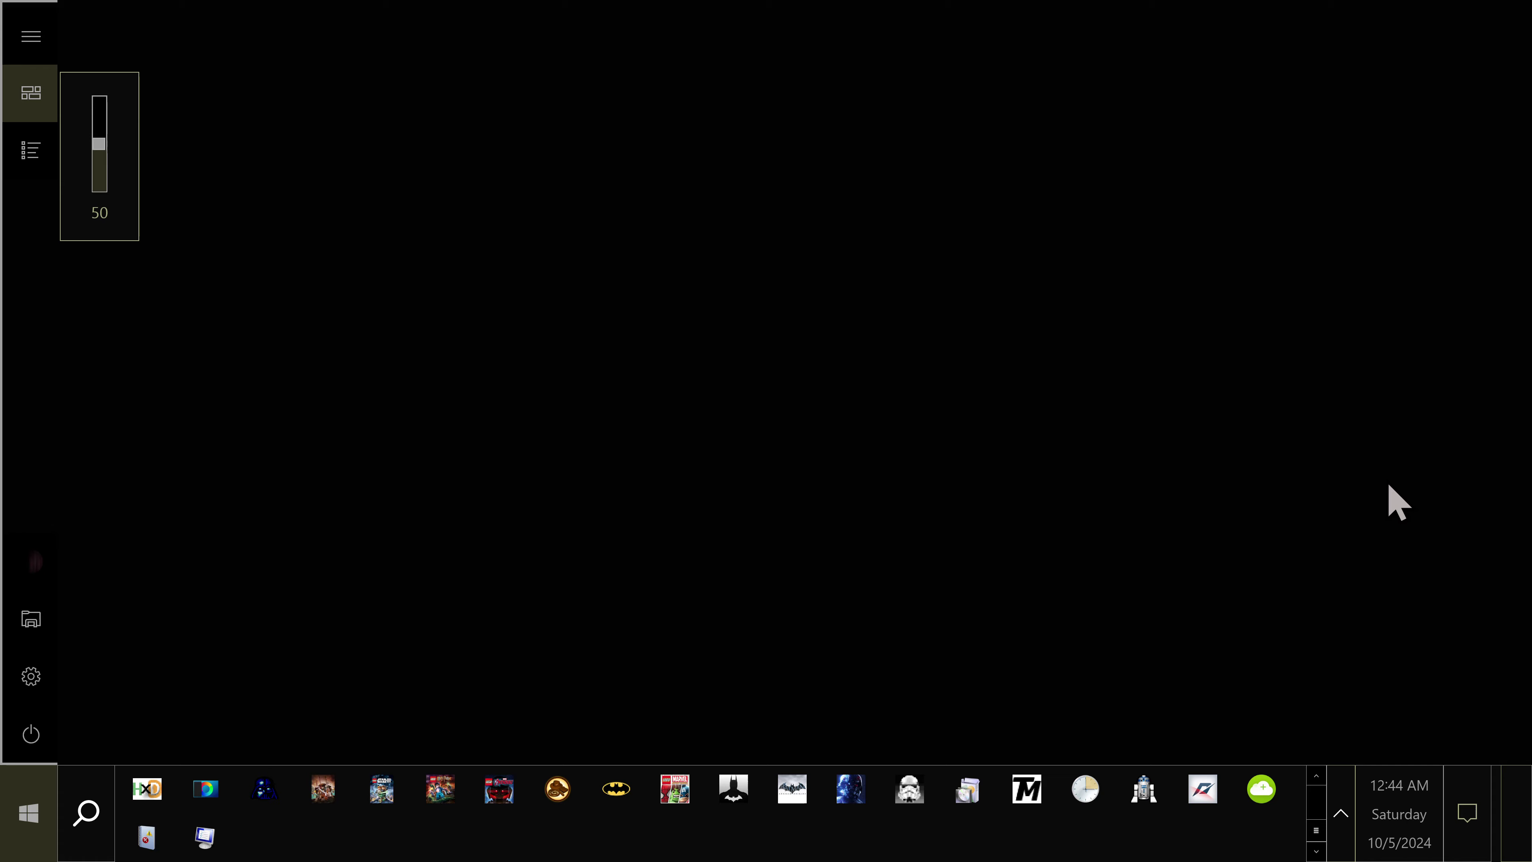
scroll(1318, 785, "down", 1)
left_click(1316, 777)
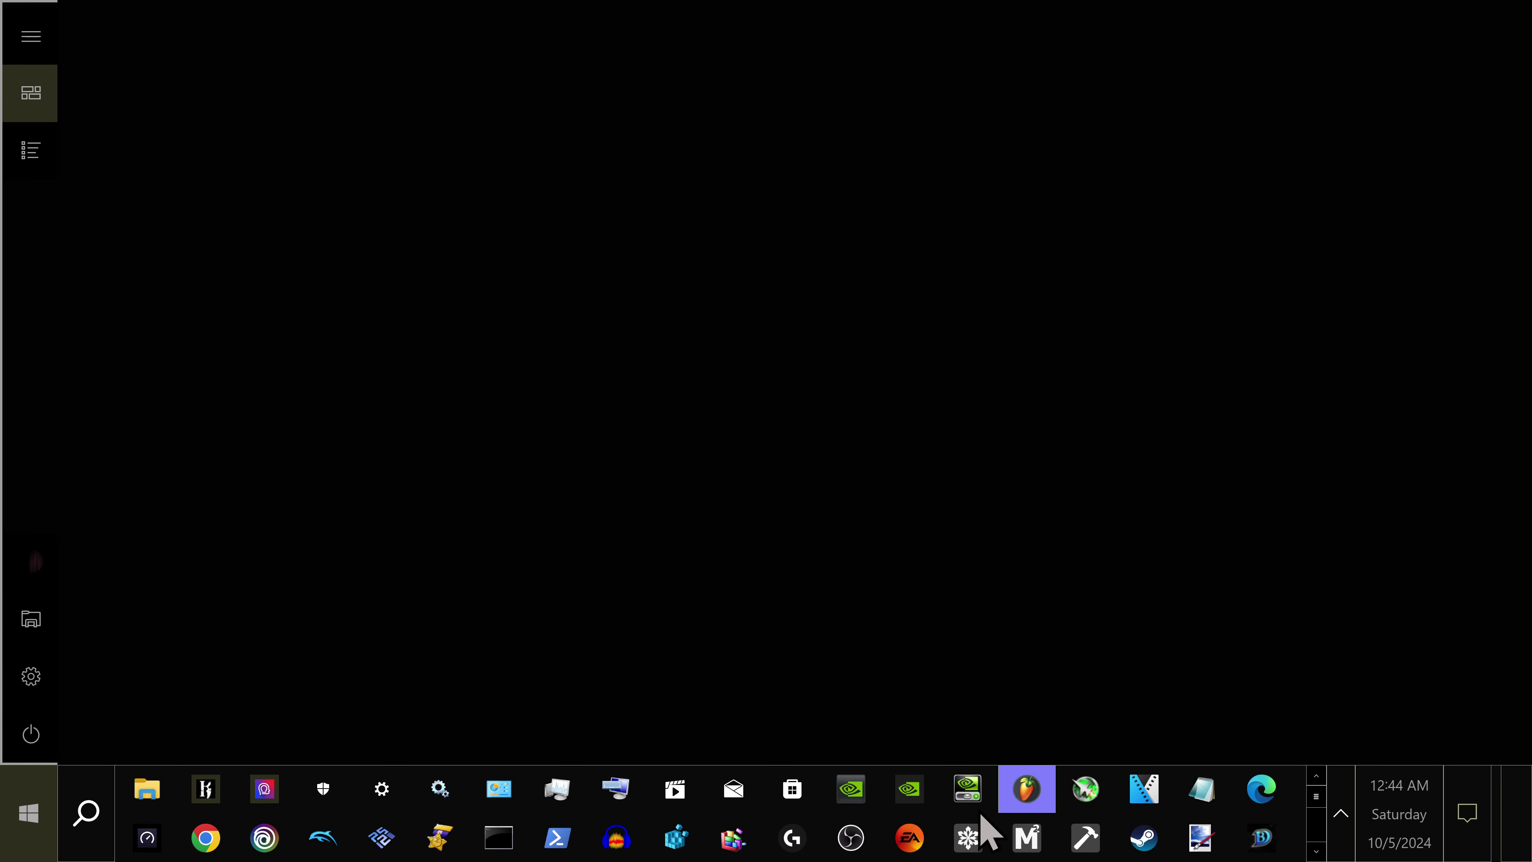
left_click(573, 804)
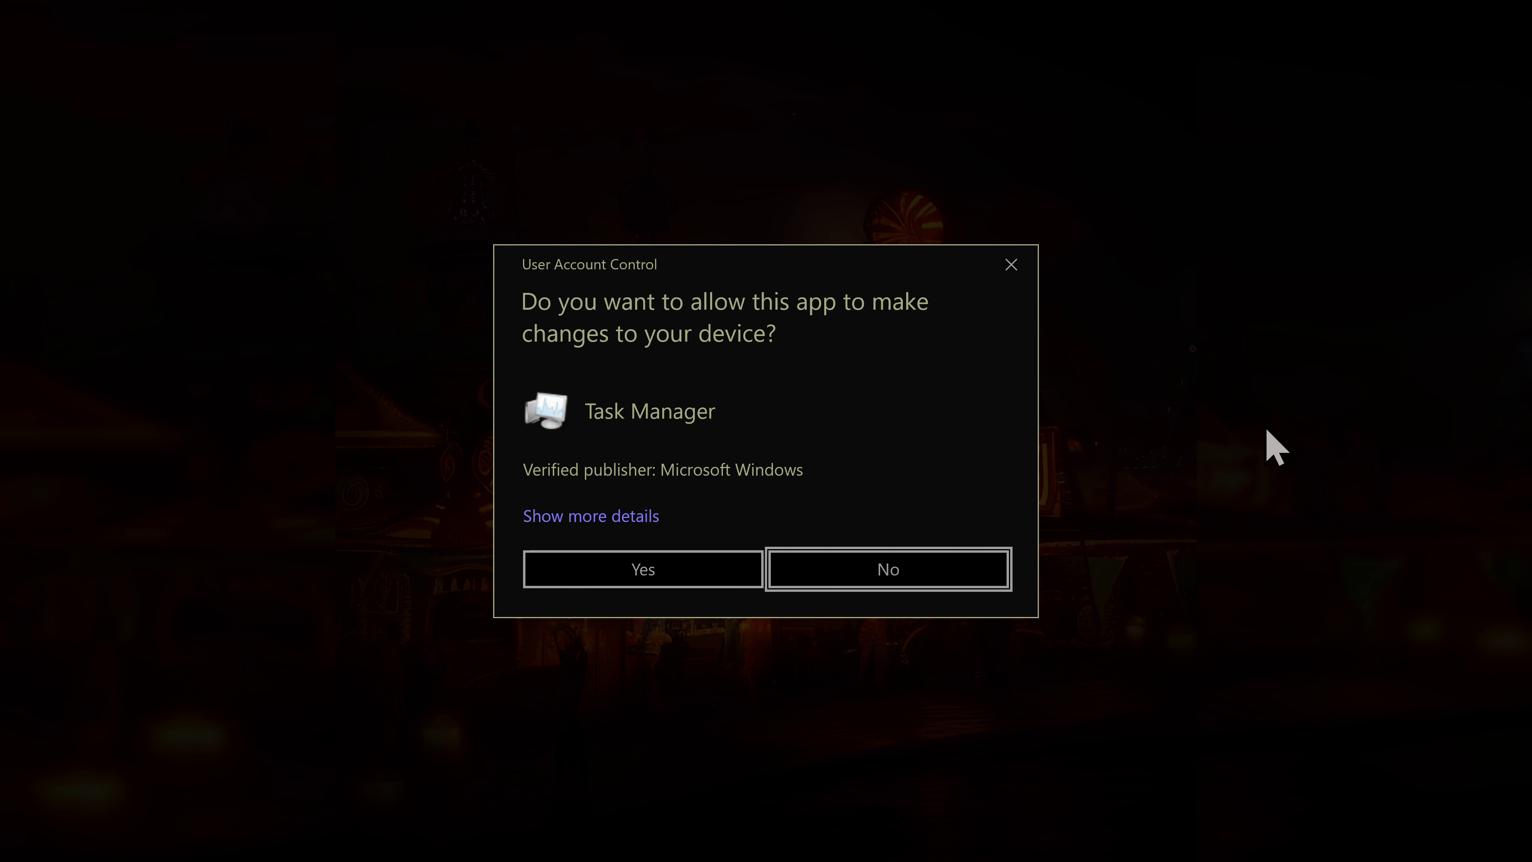
key("Left")
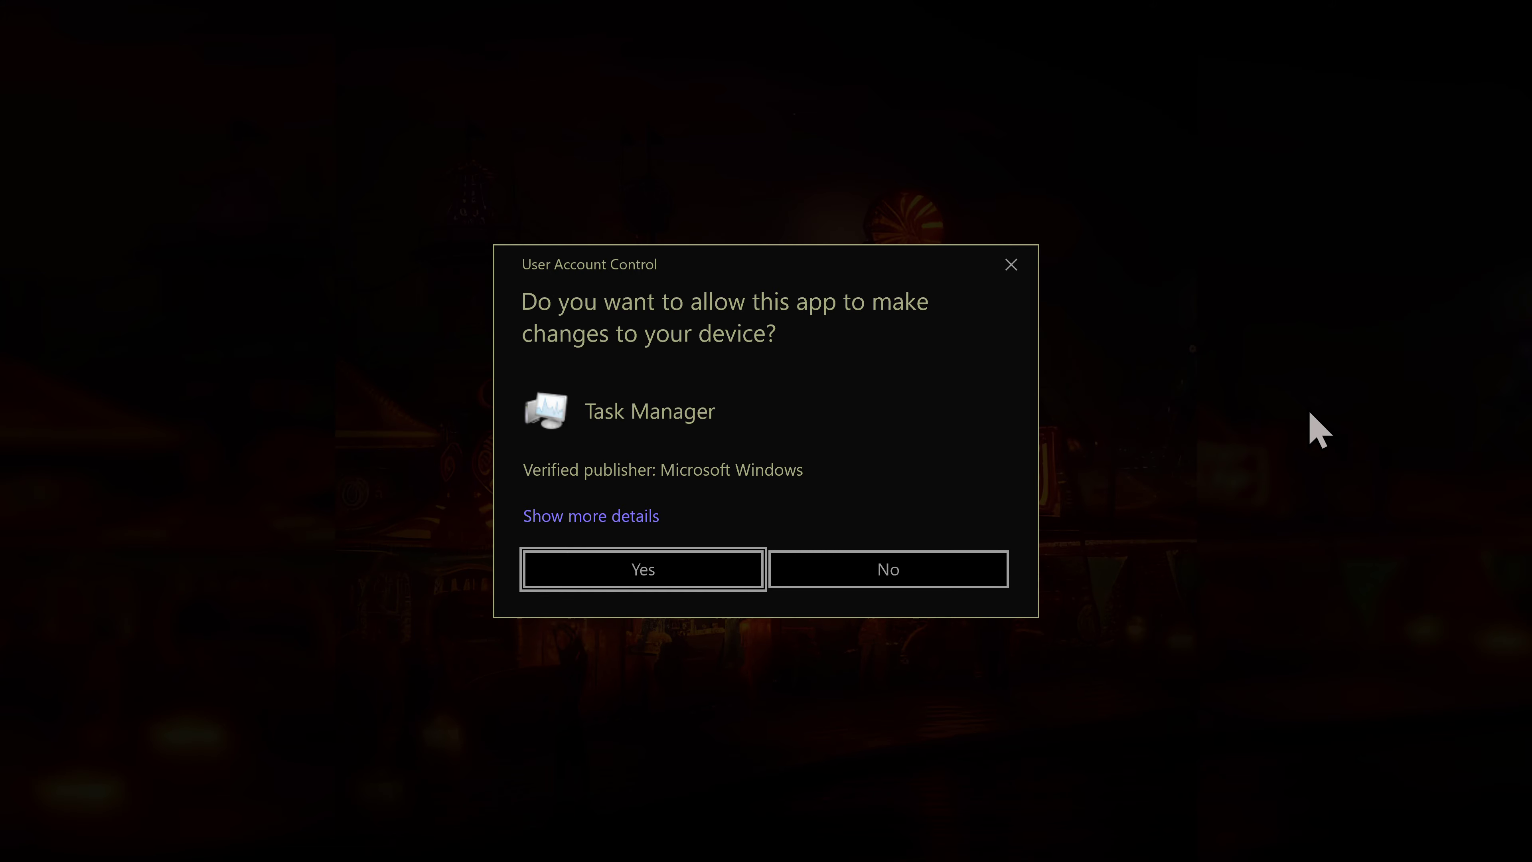
key("Return")
left_click(1409, 61)
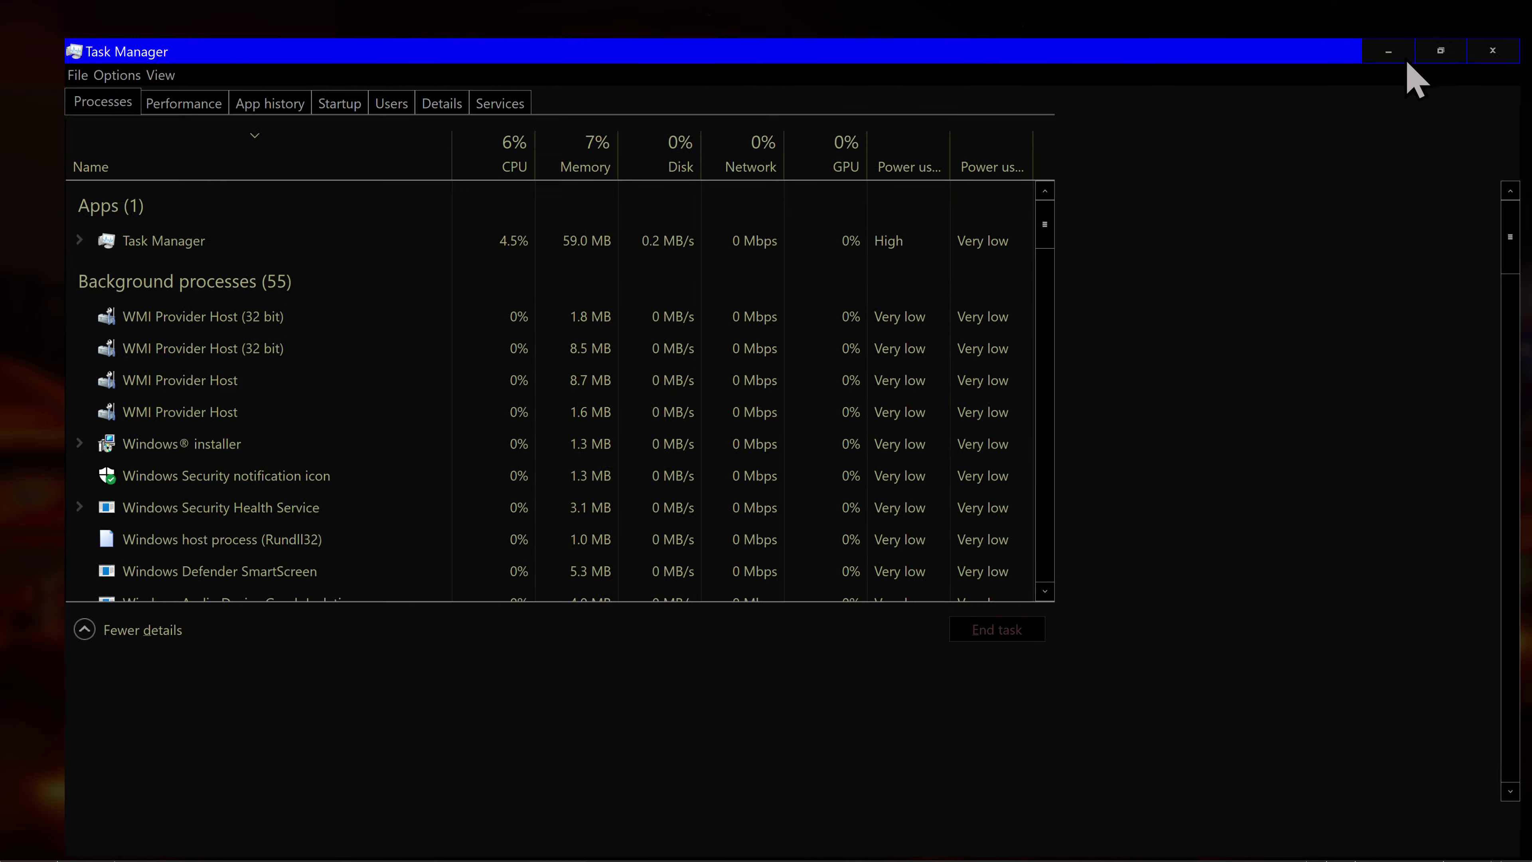
left_click(1390, 51)
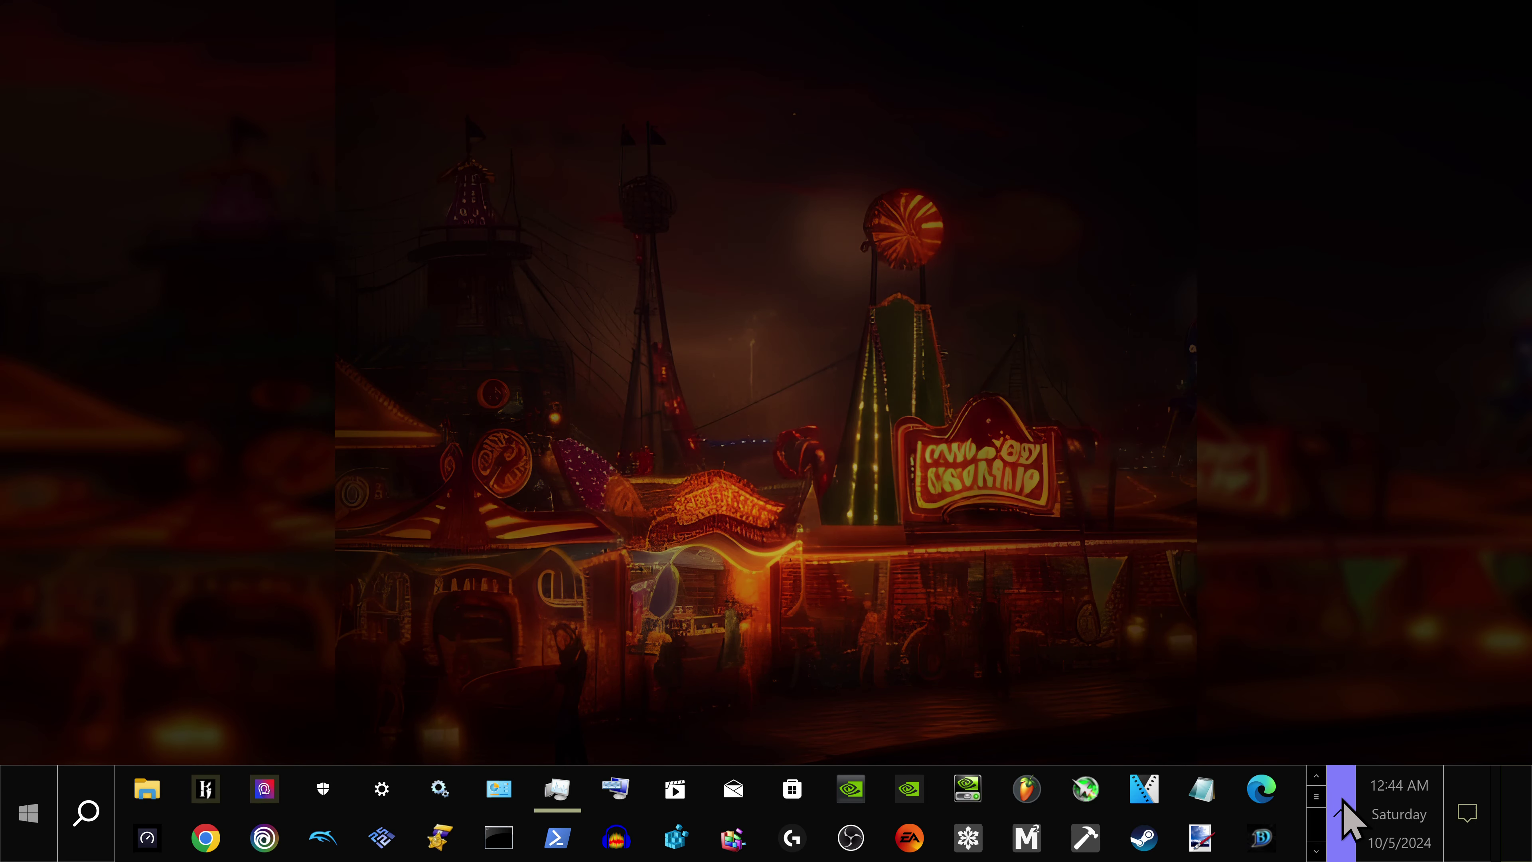
Turn airplane mode off and back on in the network settings, and toggle the Xbox Wireless device.
left_click(1346, 818)
right_click(1365, 598)
left_click(1312, 670)
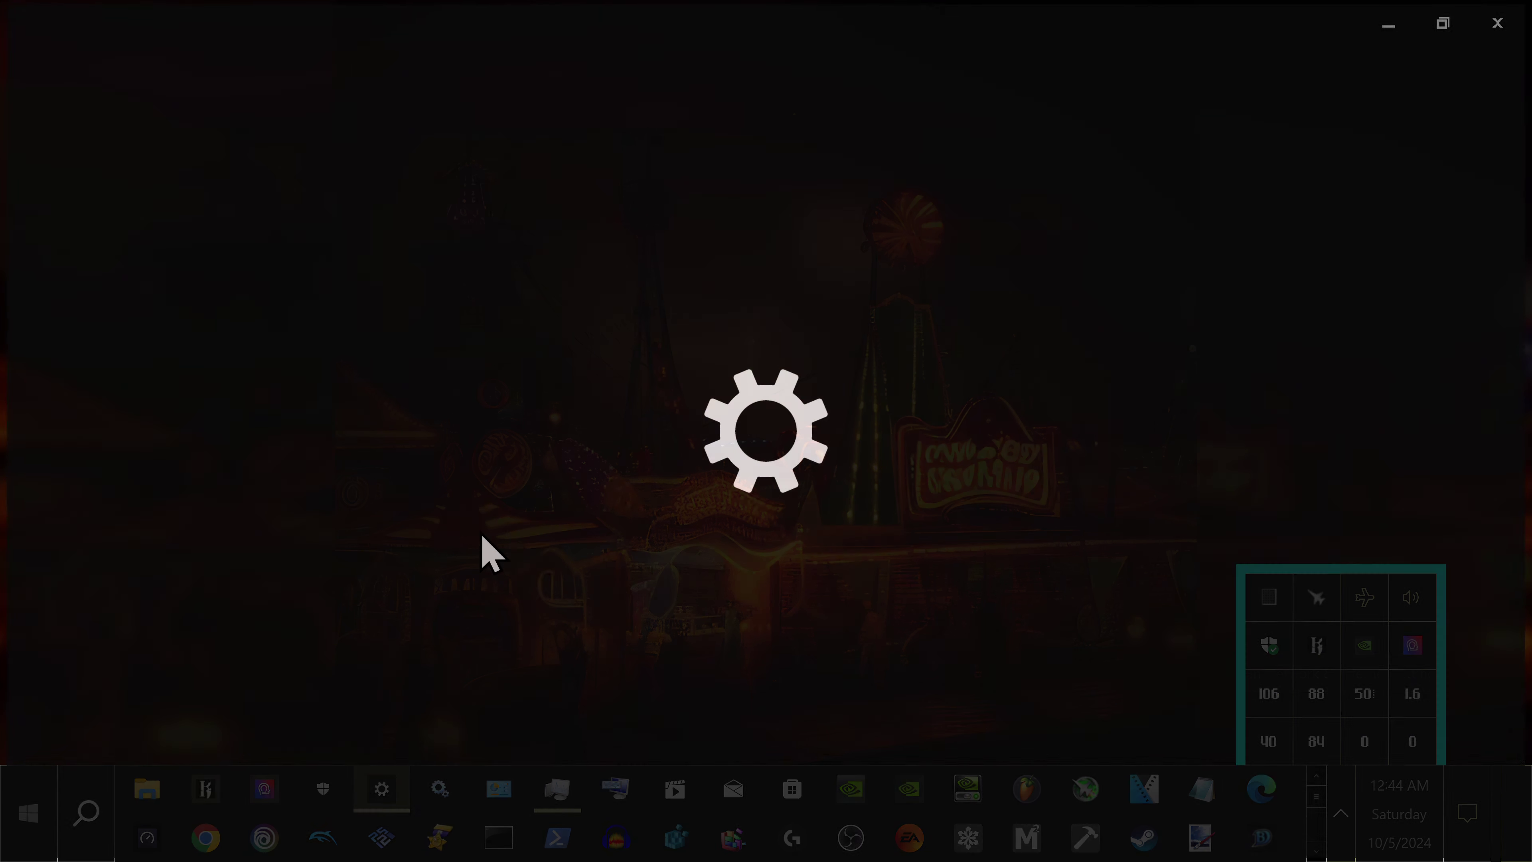
left_click(217, 448)
left_click(432, 199)
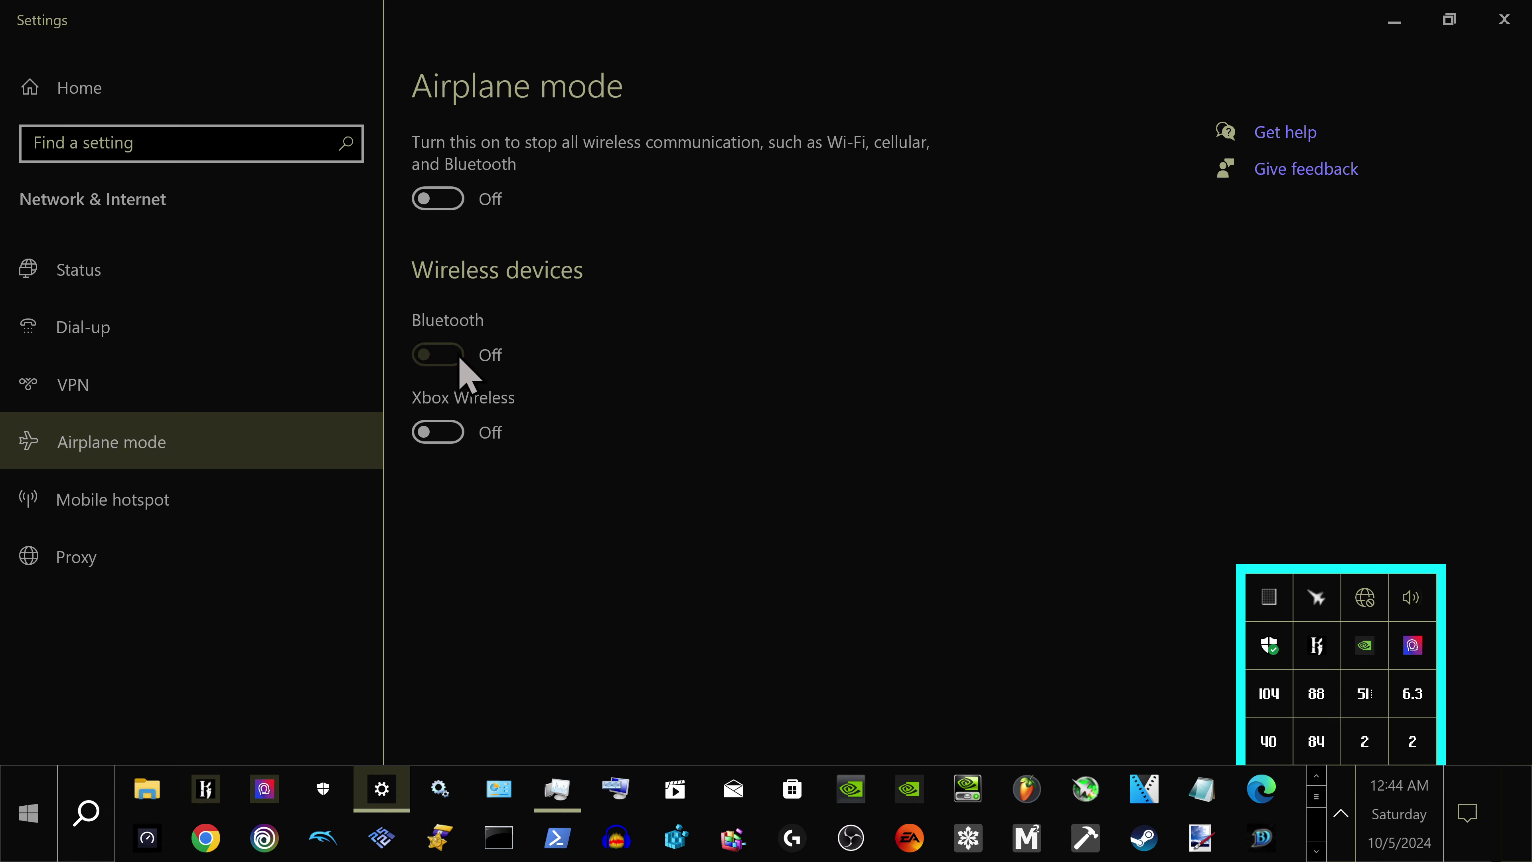
left_click(446, 199)
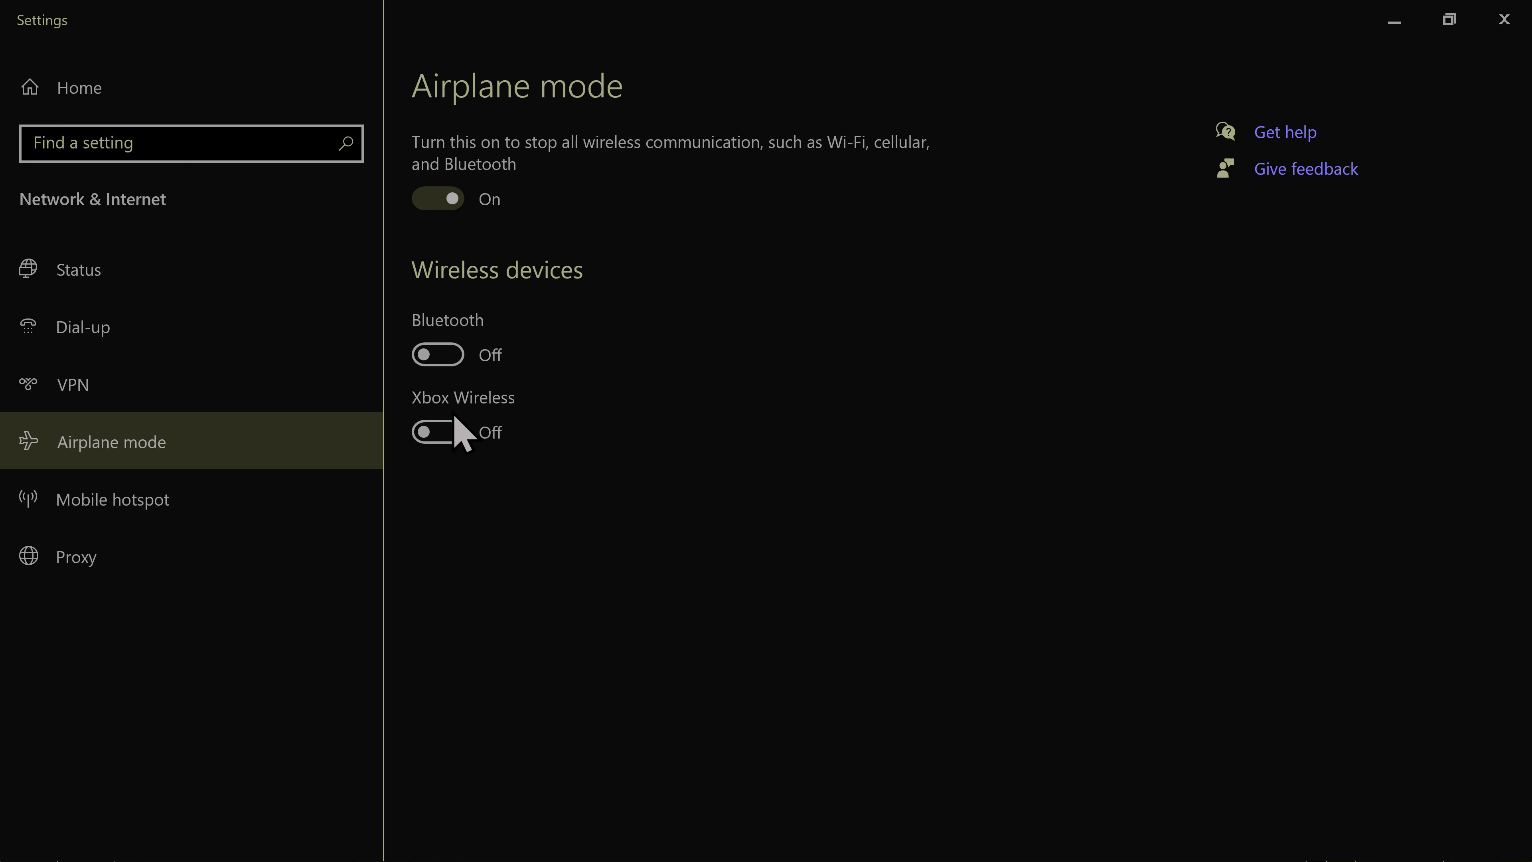
left_click(451, 431)
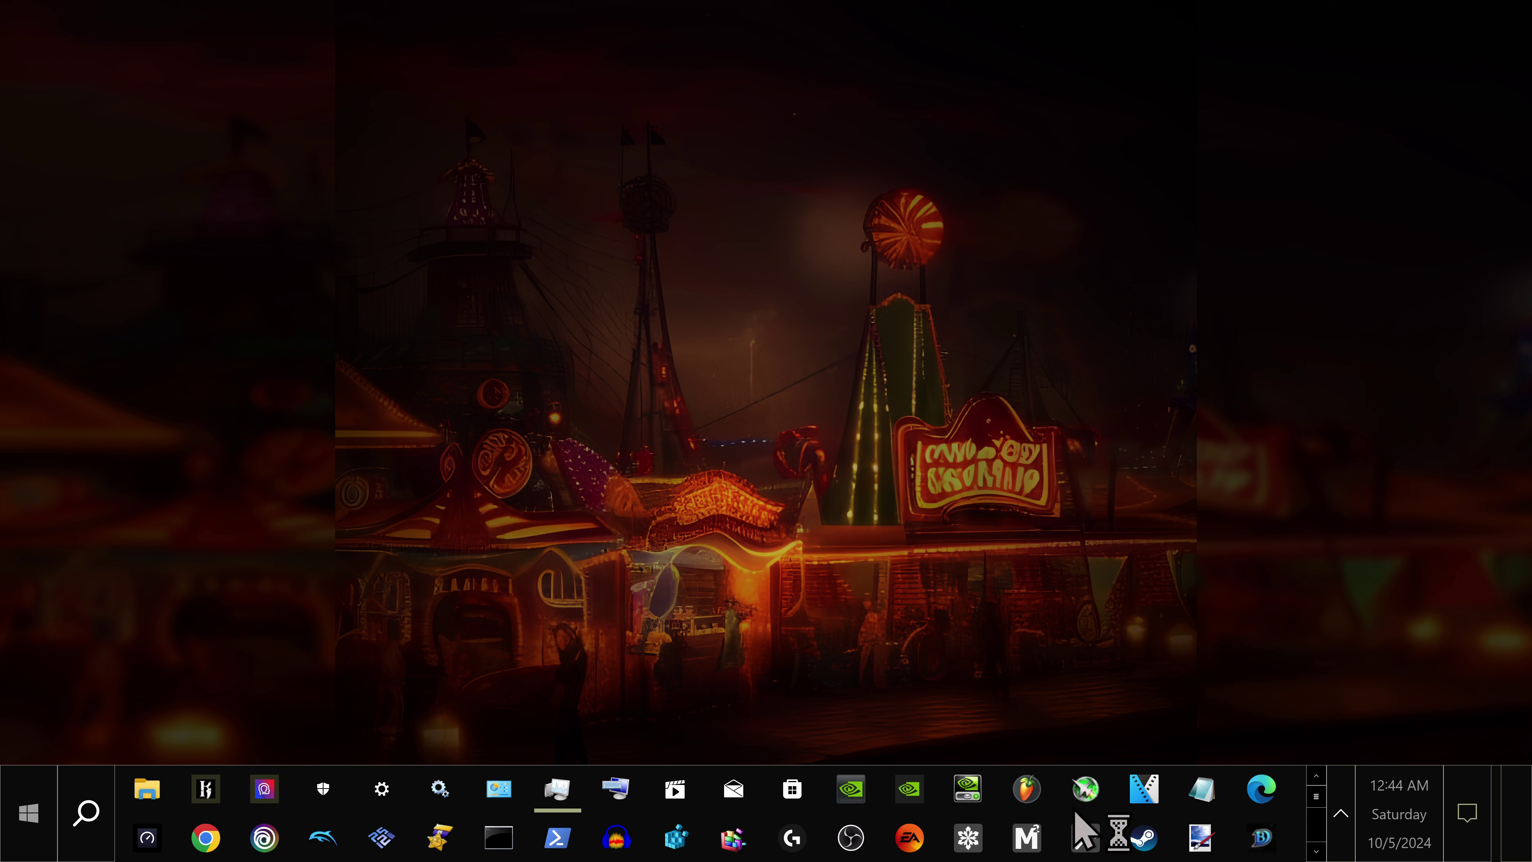
Start Frosty Mod Manager and browse the SteamLibrary folder on the SSHD 2 (2 TB) drive while it loads.
left_click(1086, 836)
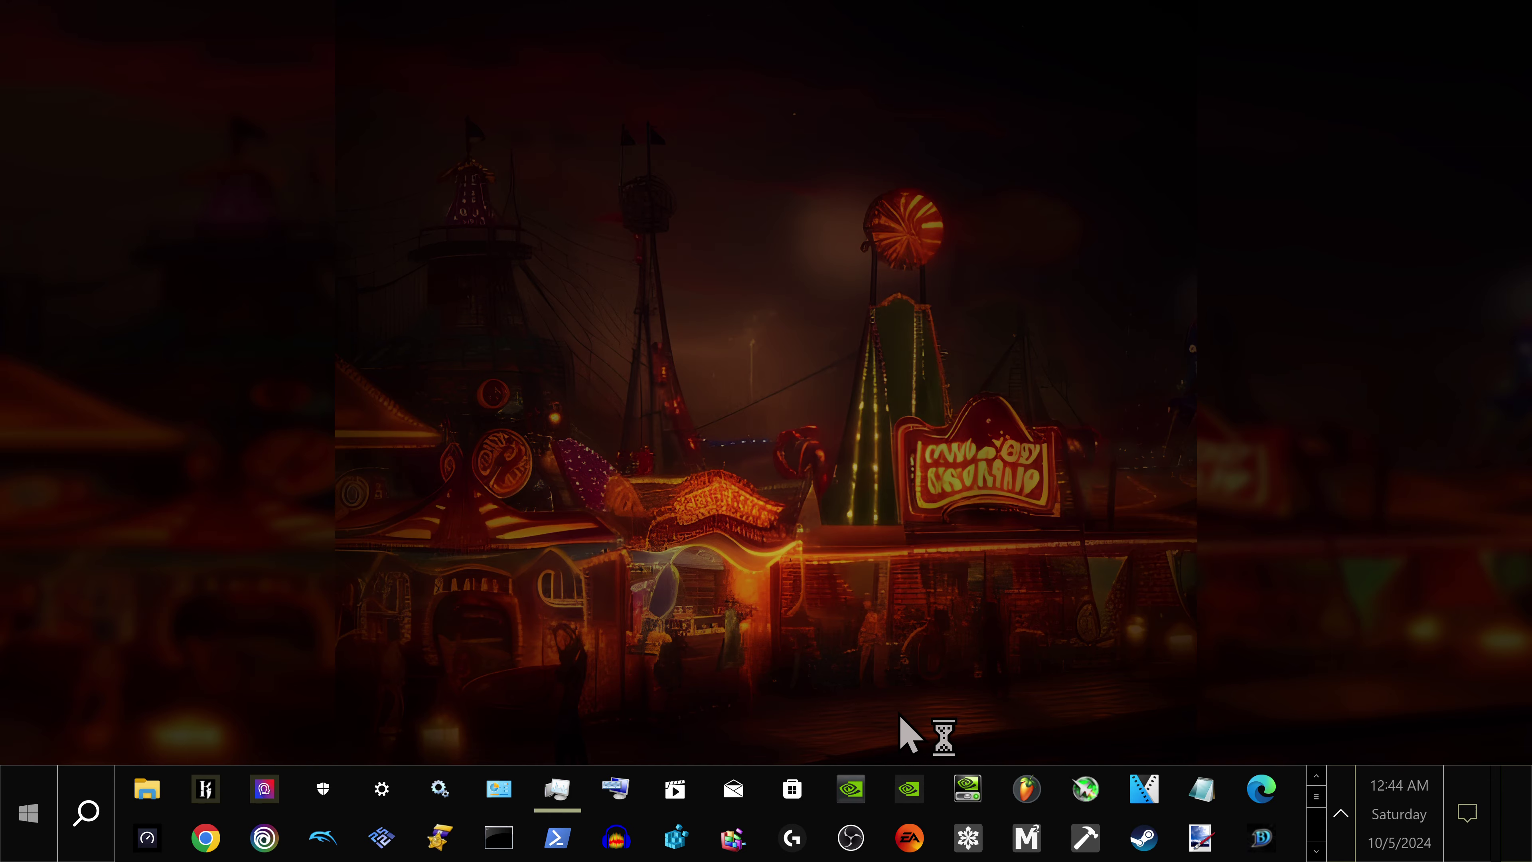
left_click(145, 789)
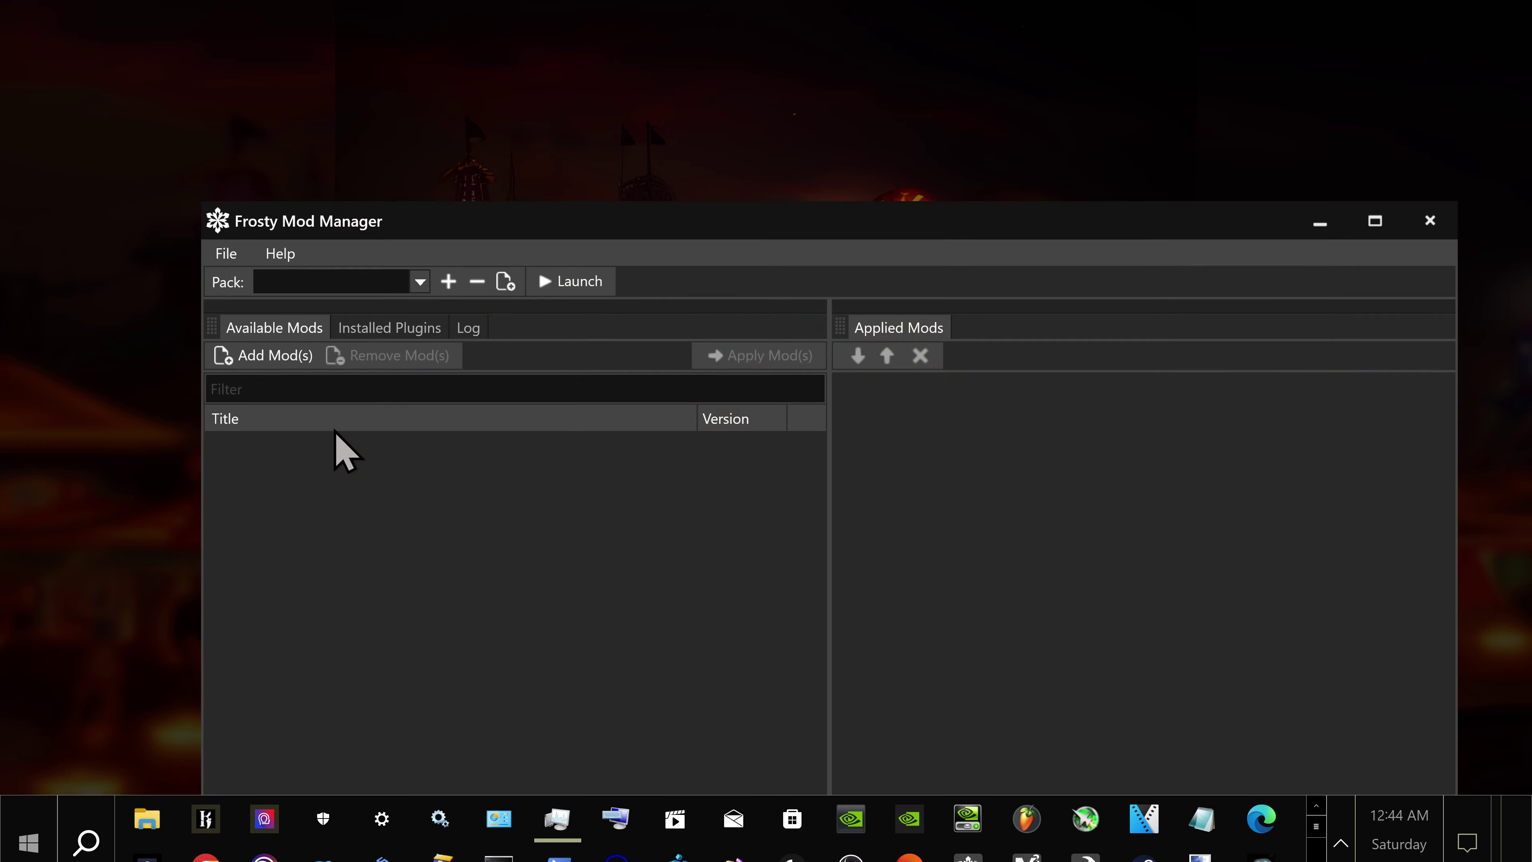
double_click(646, 346)
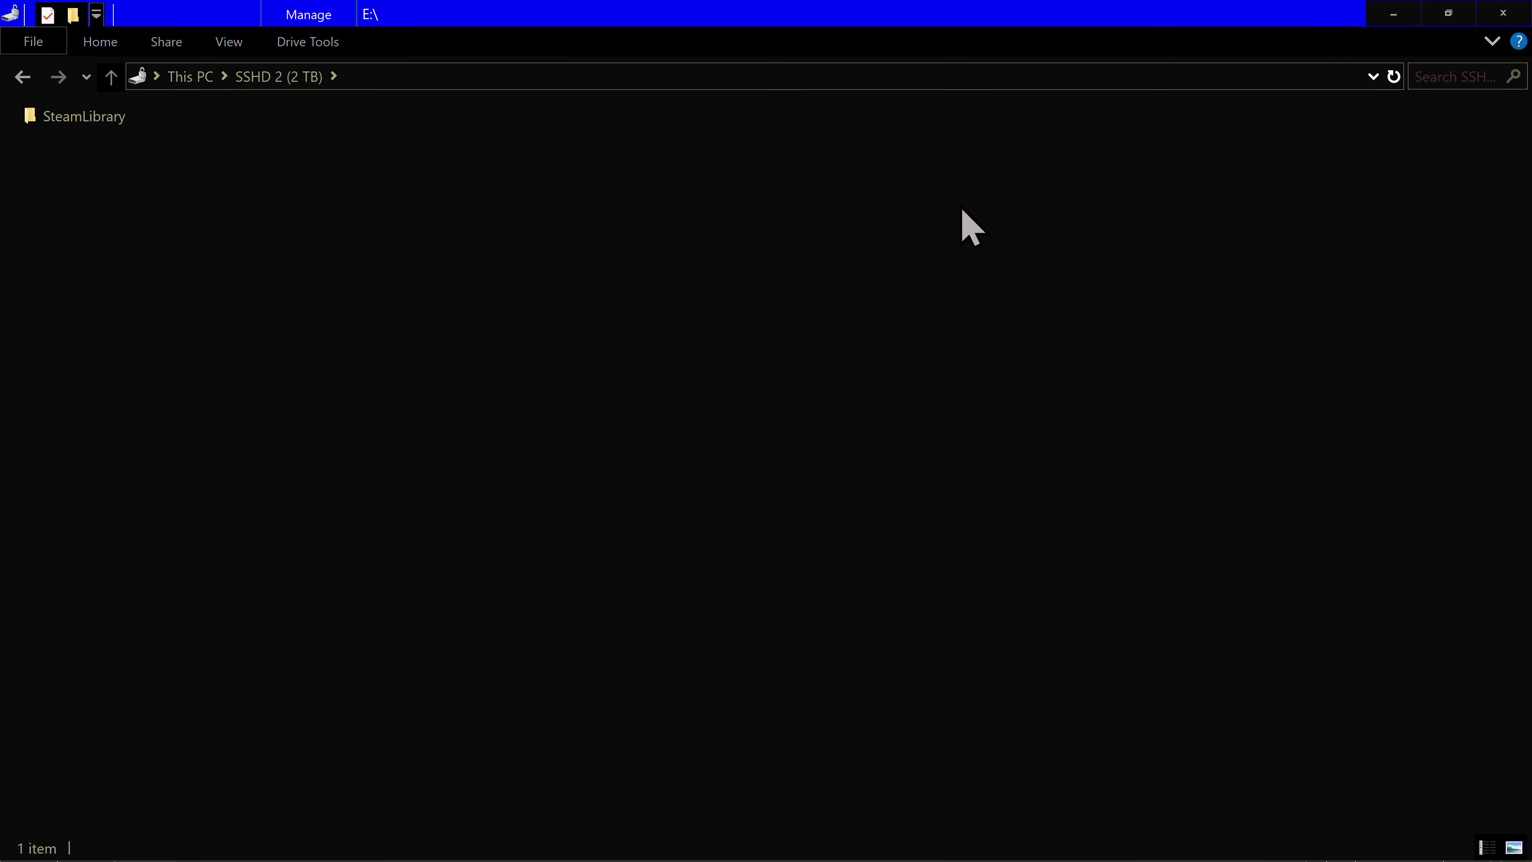
double_click(102, 117)
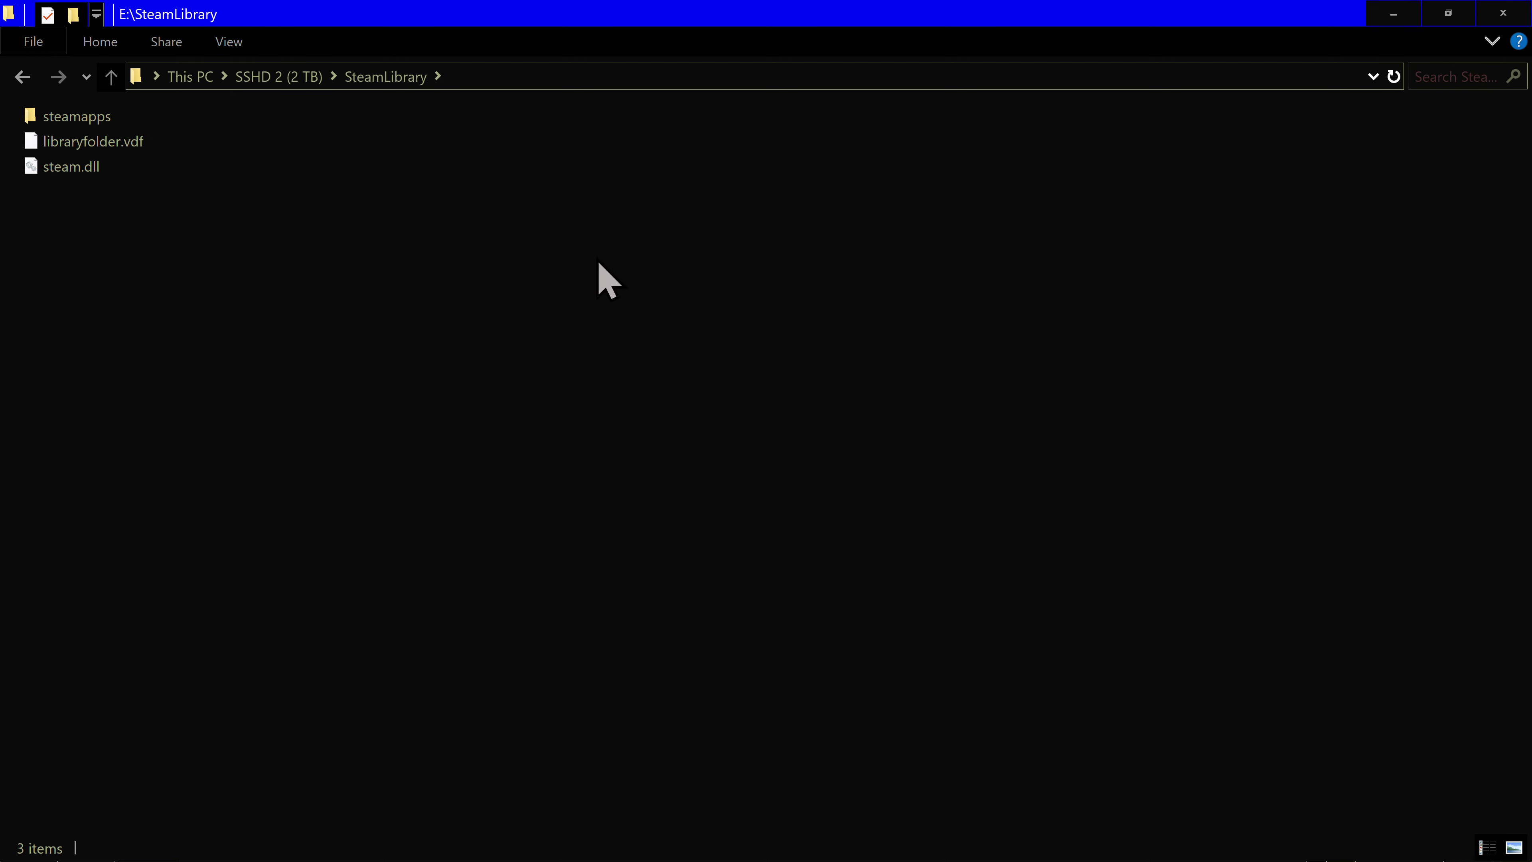
left_click(245, 77)
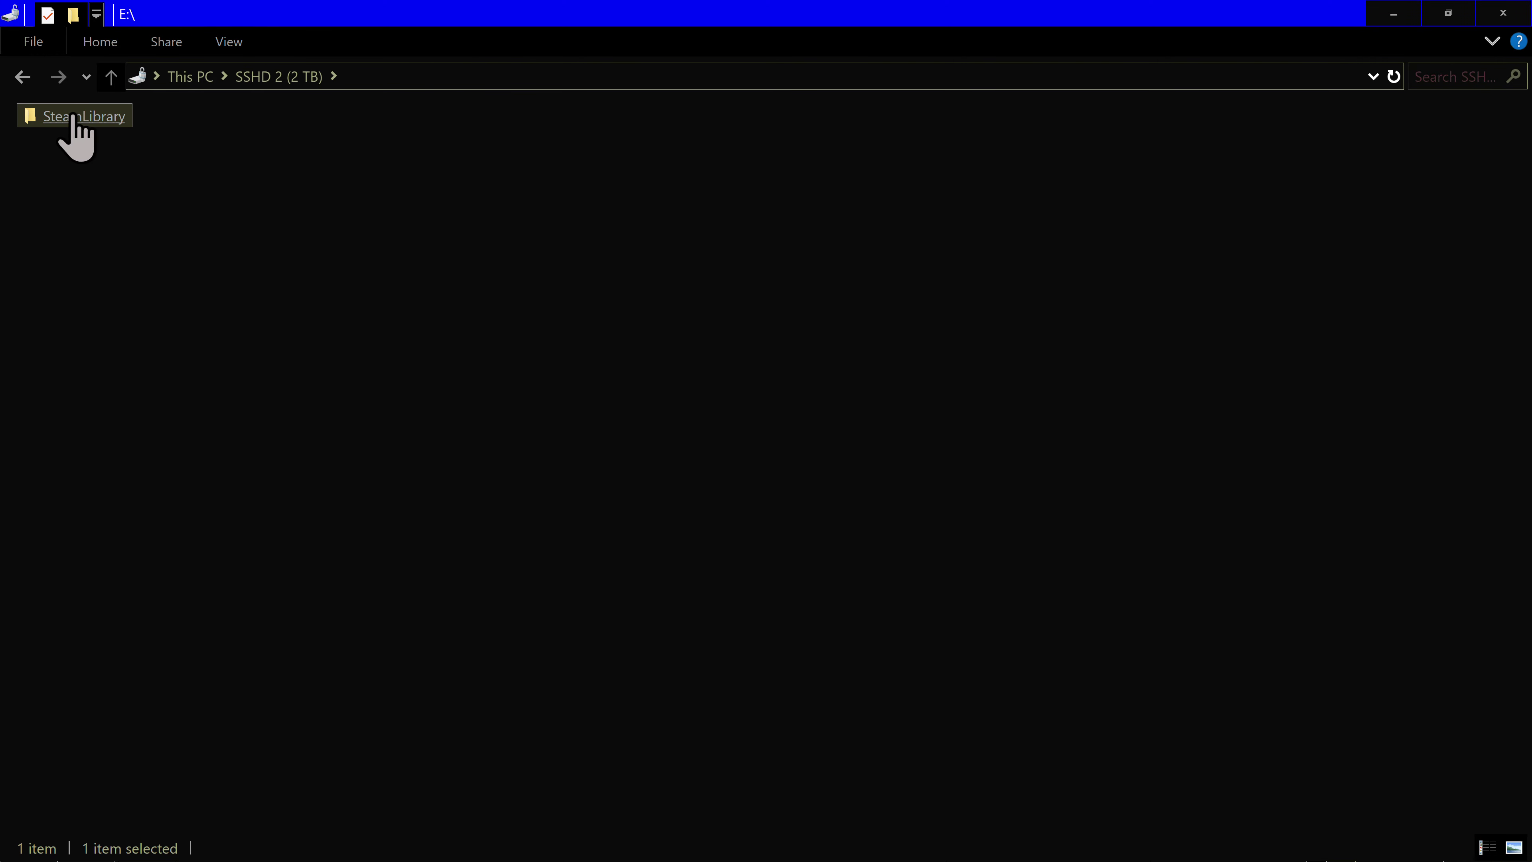
double_click(69, 118)
double_click(71, 116)
left_click(22, 77)
left_click(22, 76)
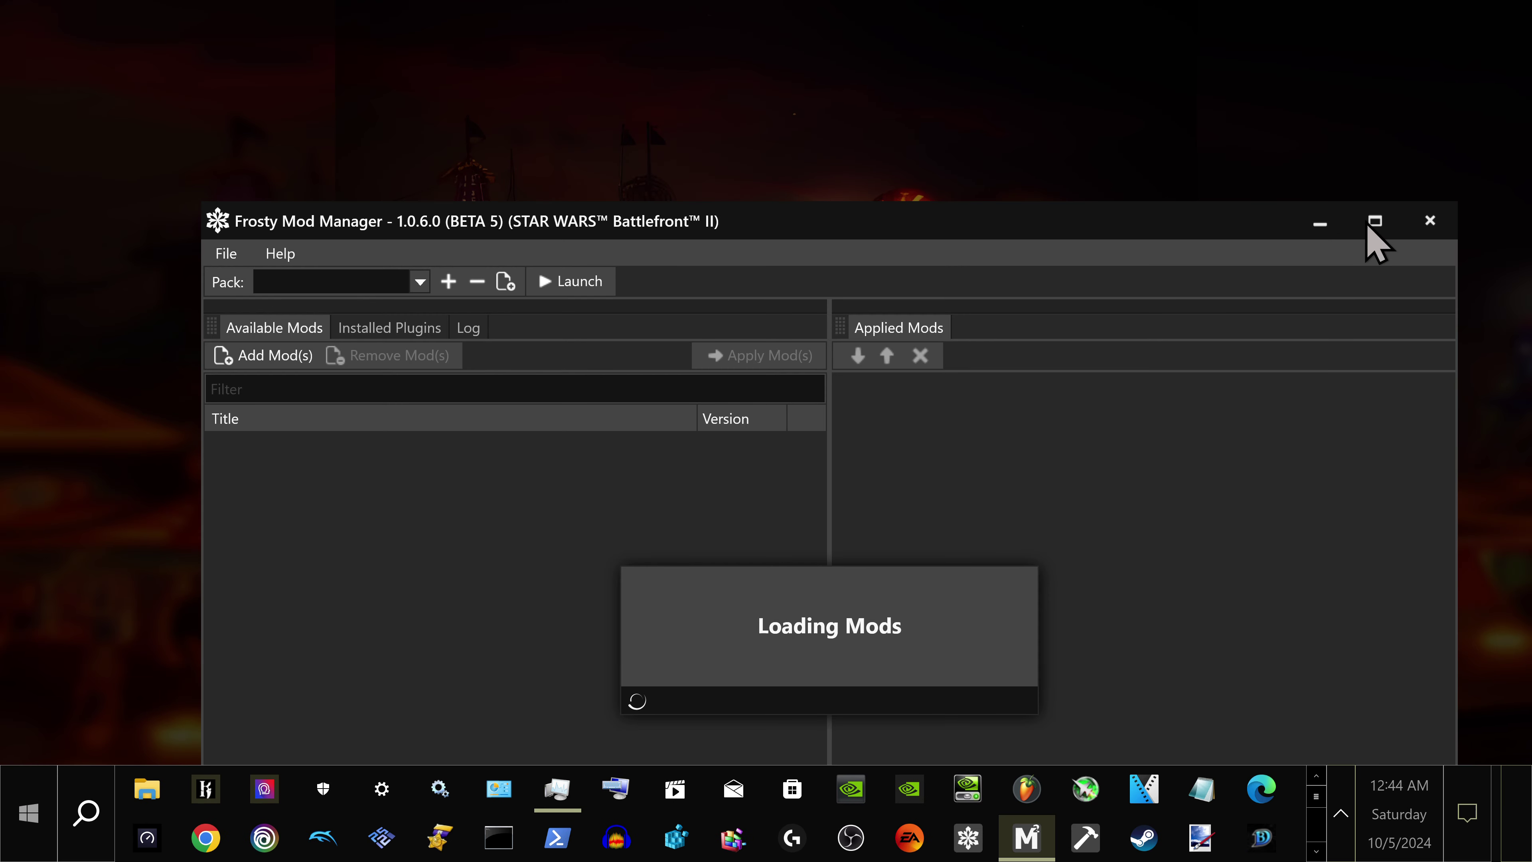
Move the Frosty Mod Manager window near the top of the desktop and stretch it taller.
key("XF86AudioLowerVolume")
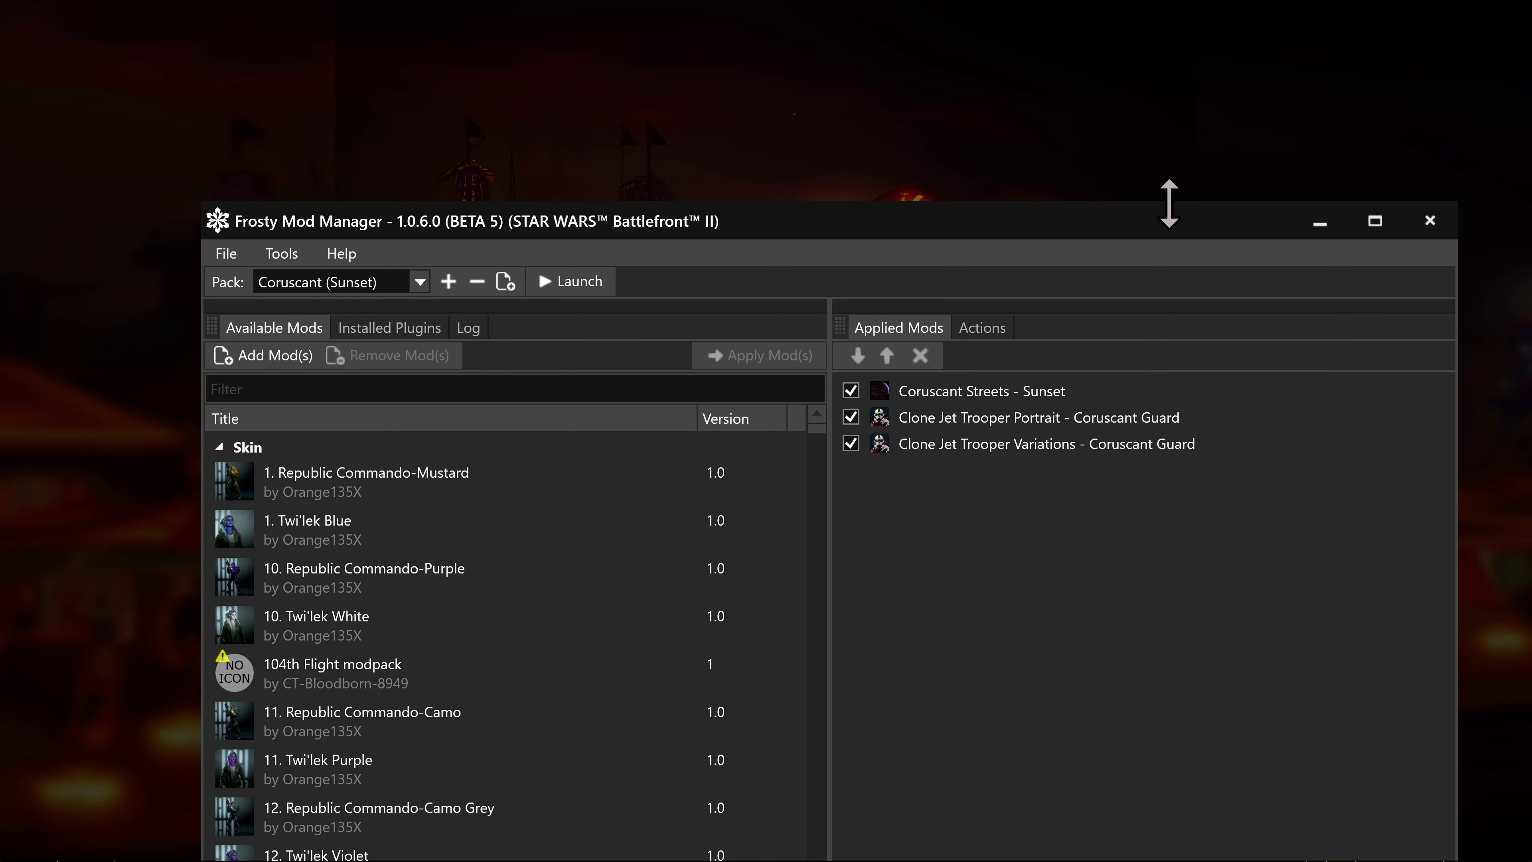
left_click_drag(1169, 204, 1114, 34)
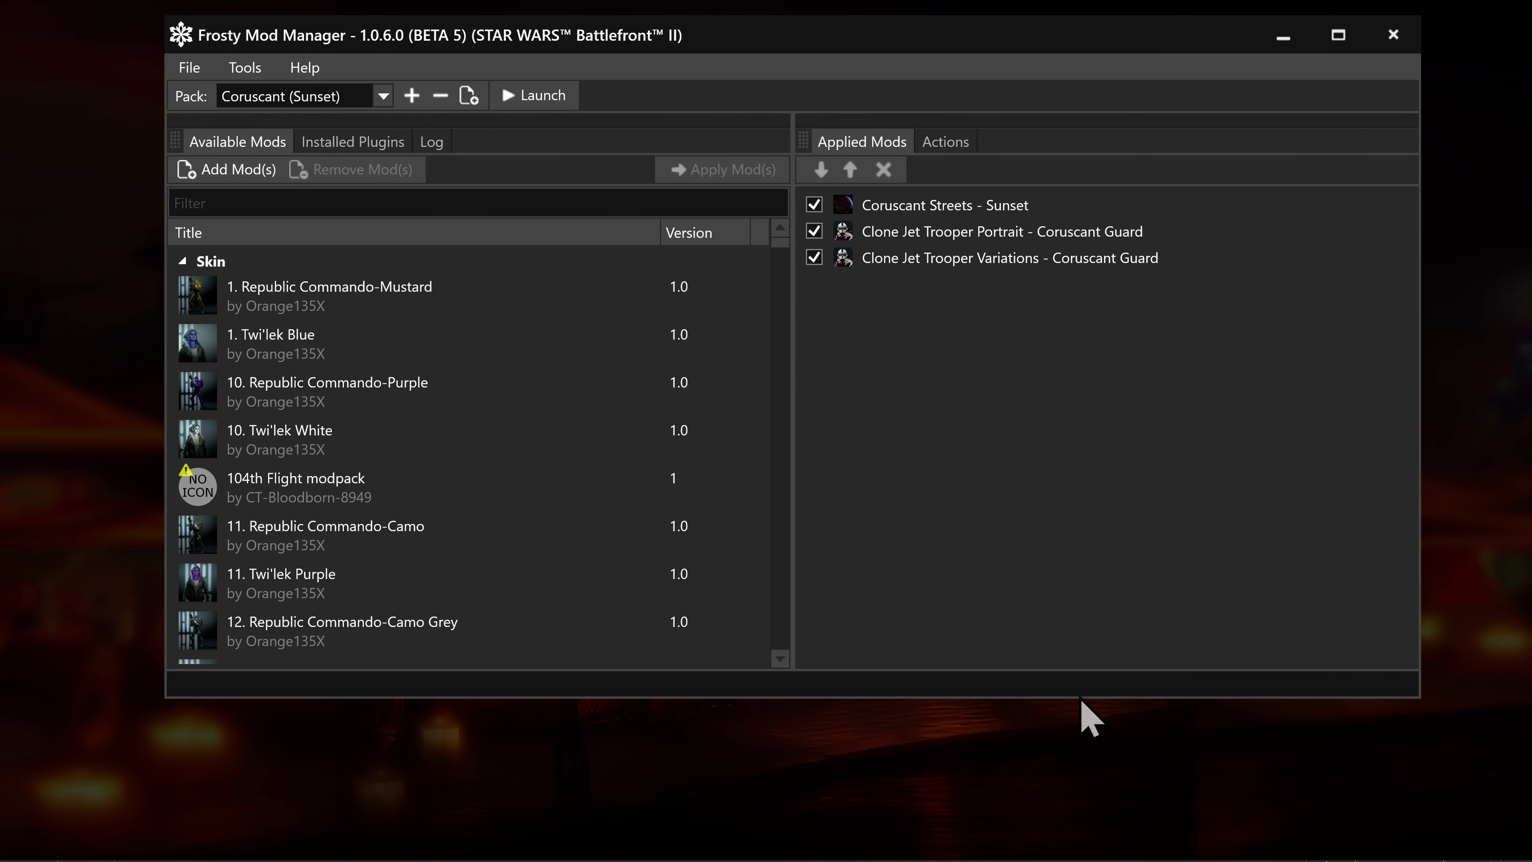
left_click_drag(1077, 698, 1060, 832)
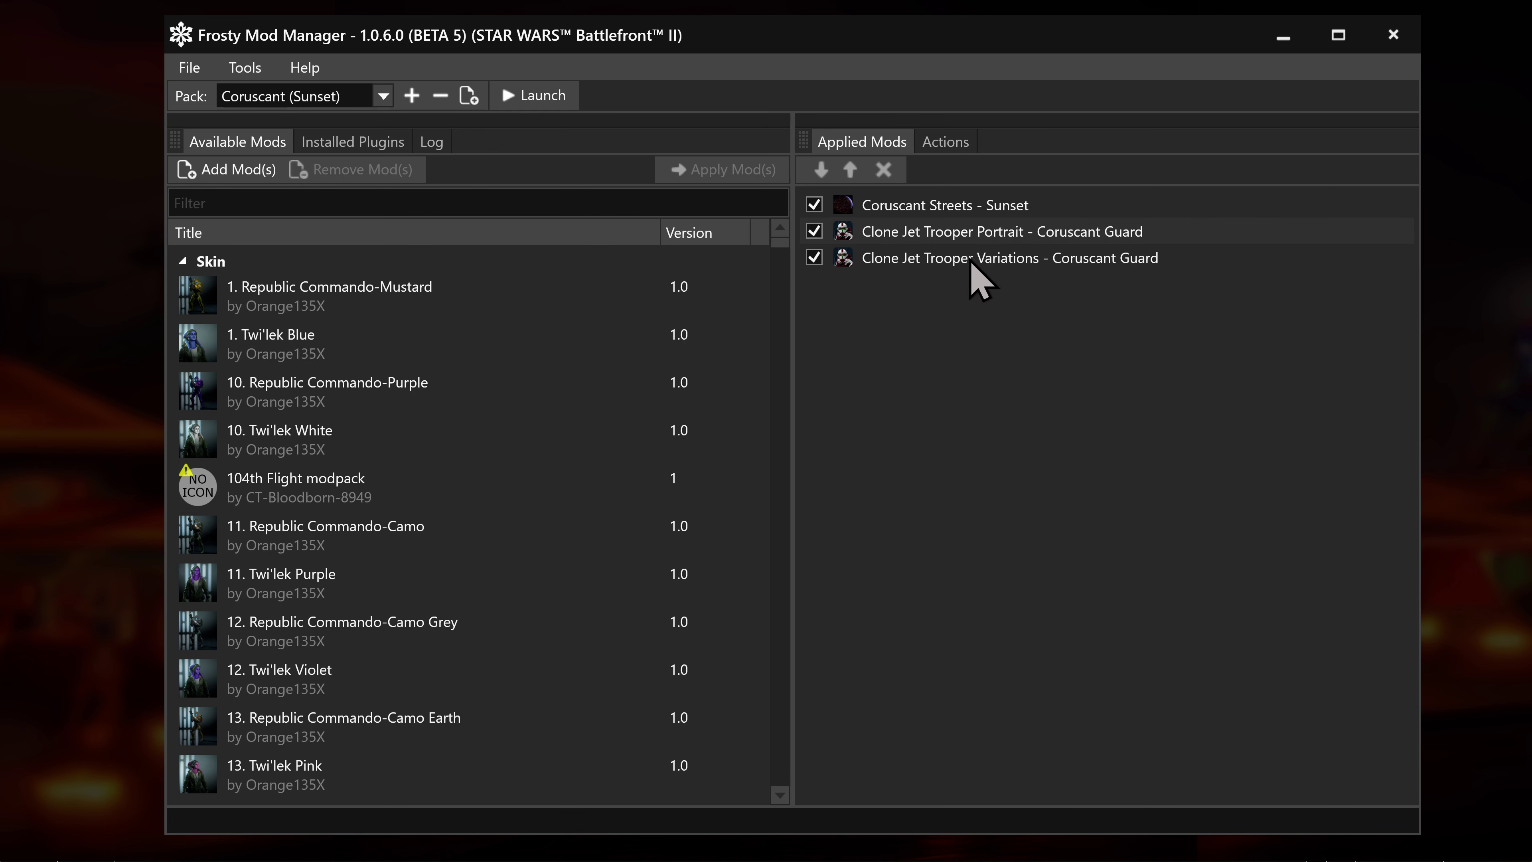
Start MSI Afterburner with administrator permission and put its window out of the way.
mouse_move(986, 821)
left_click(1080, 791)
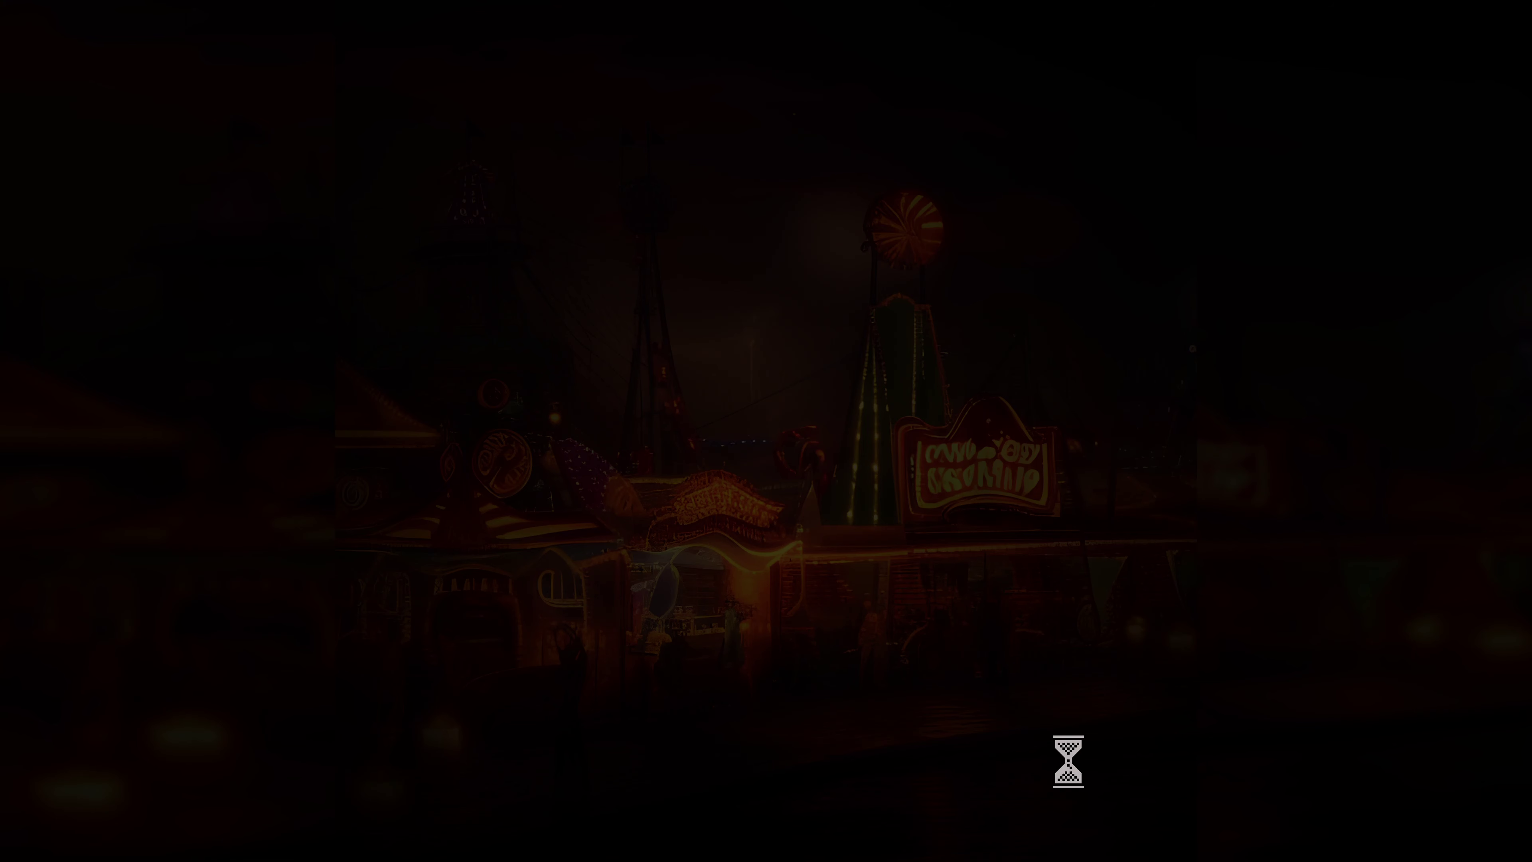
left_click(628, 579)
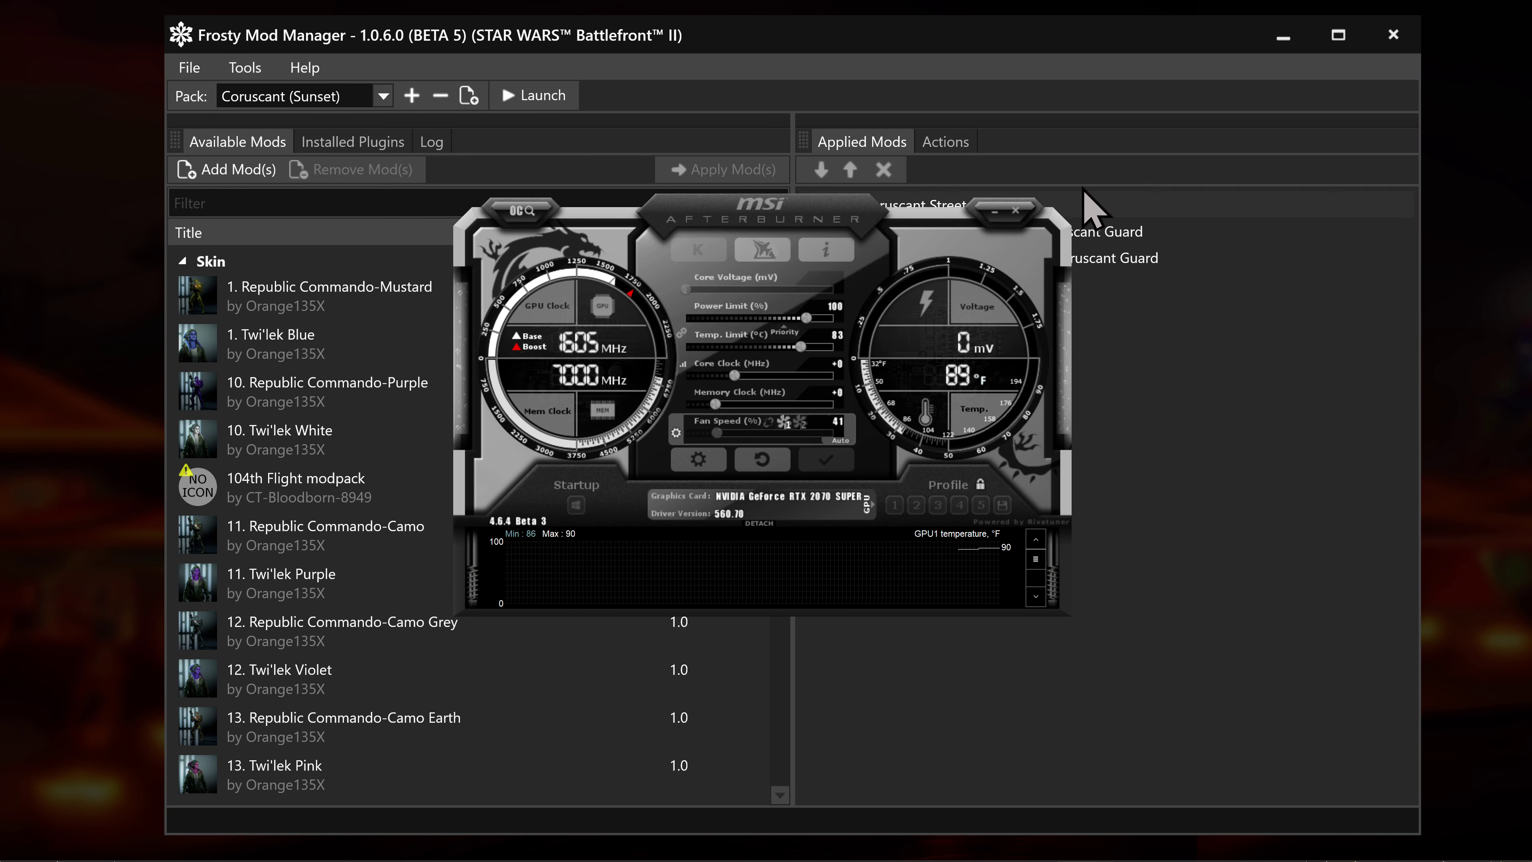
left_click(997, 217)
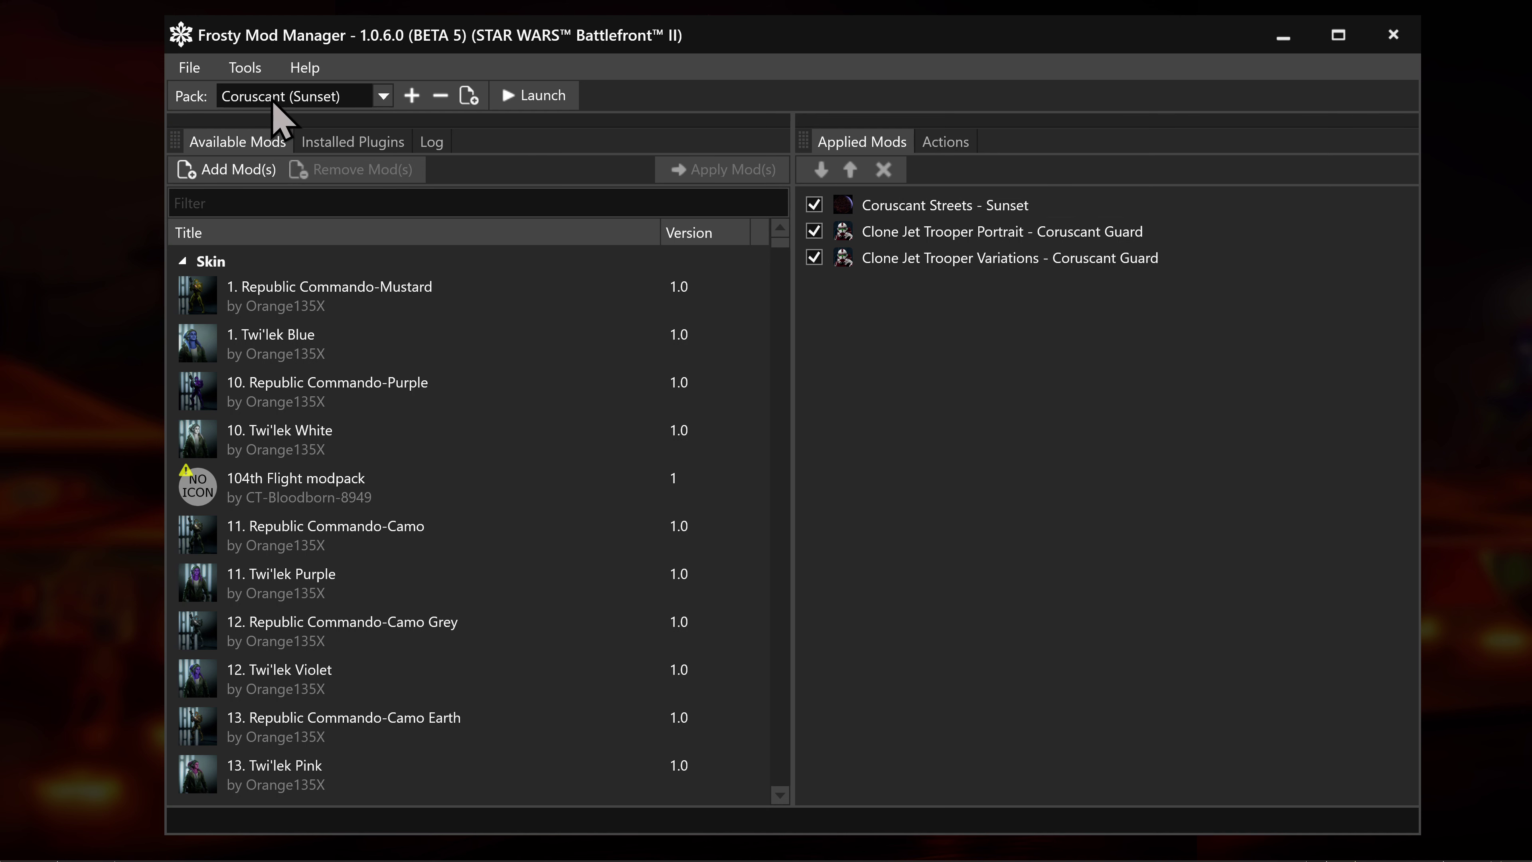
Add a new mod pack profile named "Naboo Rain (VAR)".
left_click(387, 98)
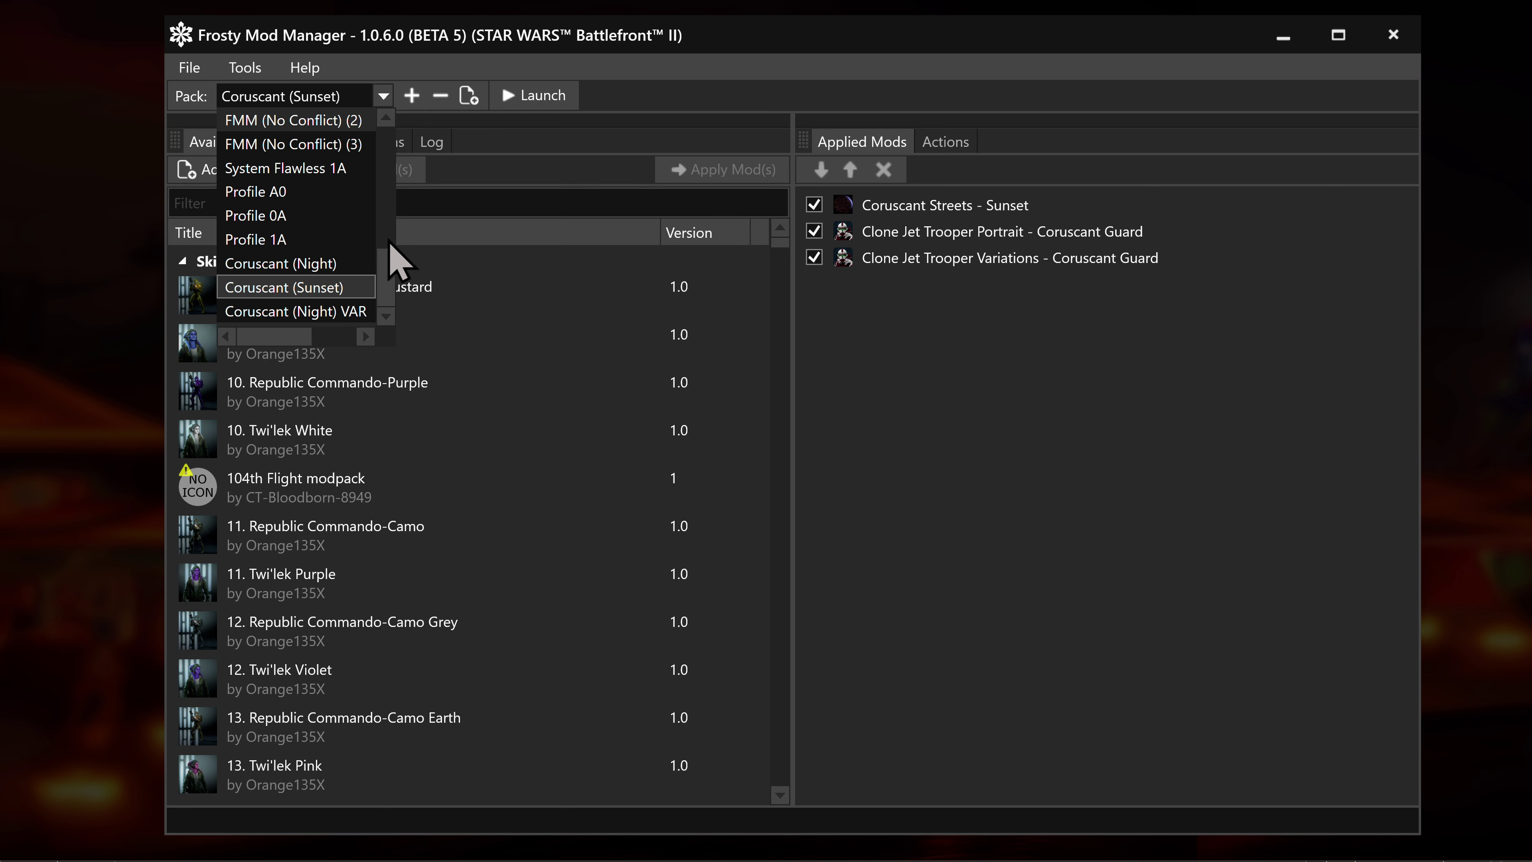
left_click(412, 99)
left_click(412, 96)
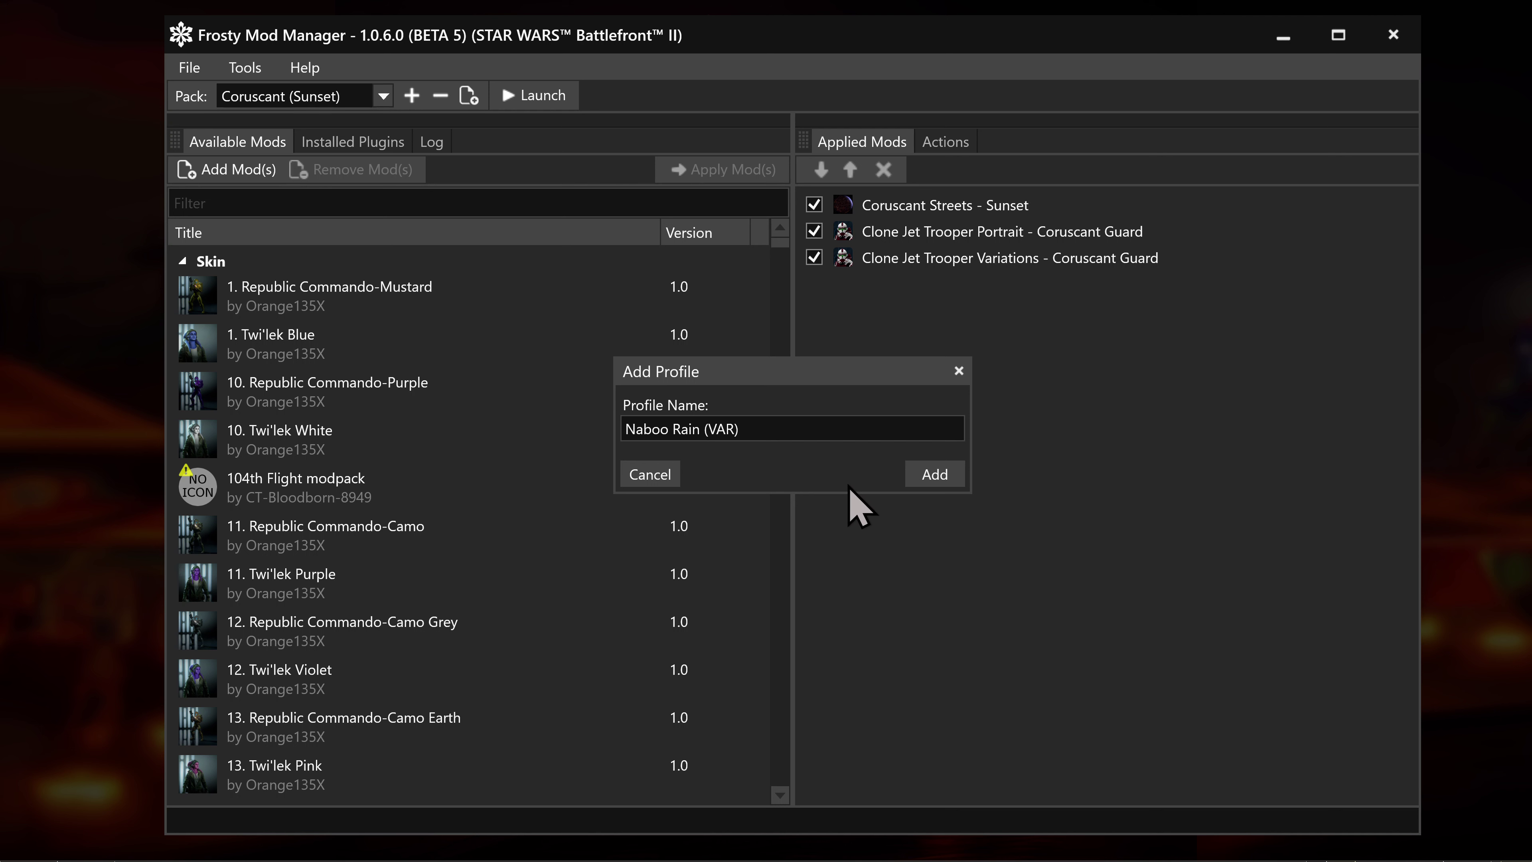
left_click(941, 477)
Switch to the Coruscant (Night) VAR pack and add a new profile named "Coruscant (Night) (VAR)".
left_click(370, 98)
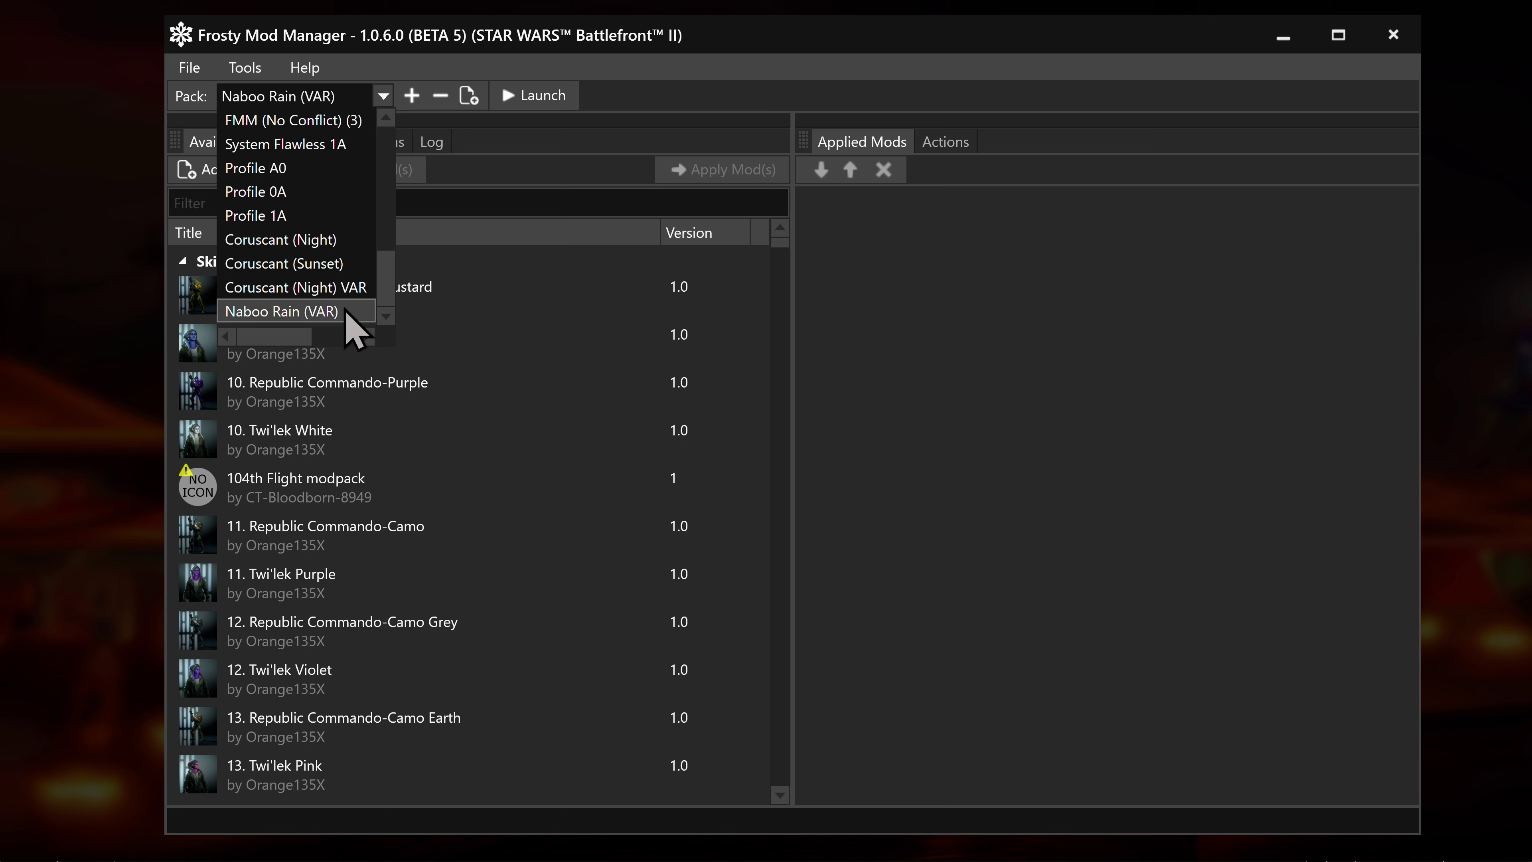
left_click(339, 288)
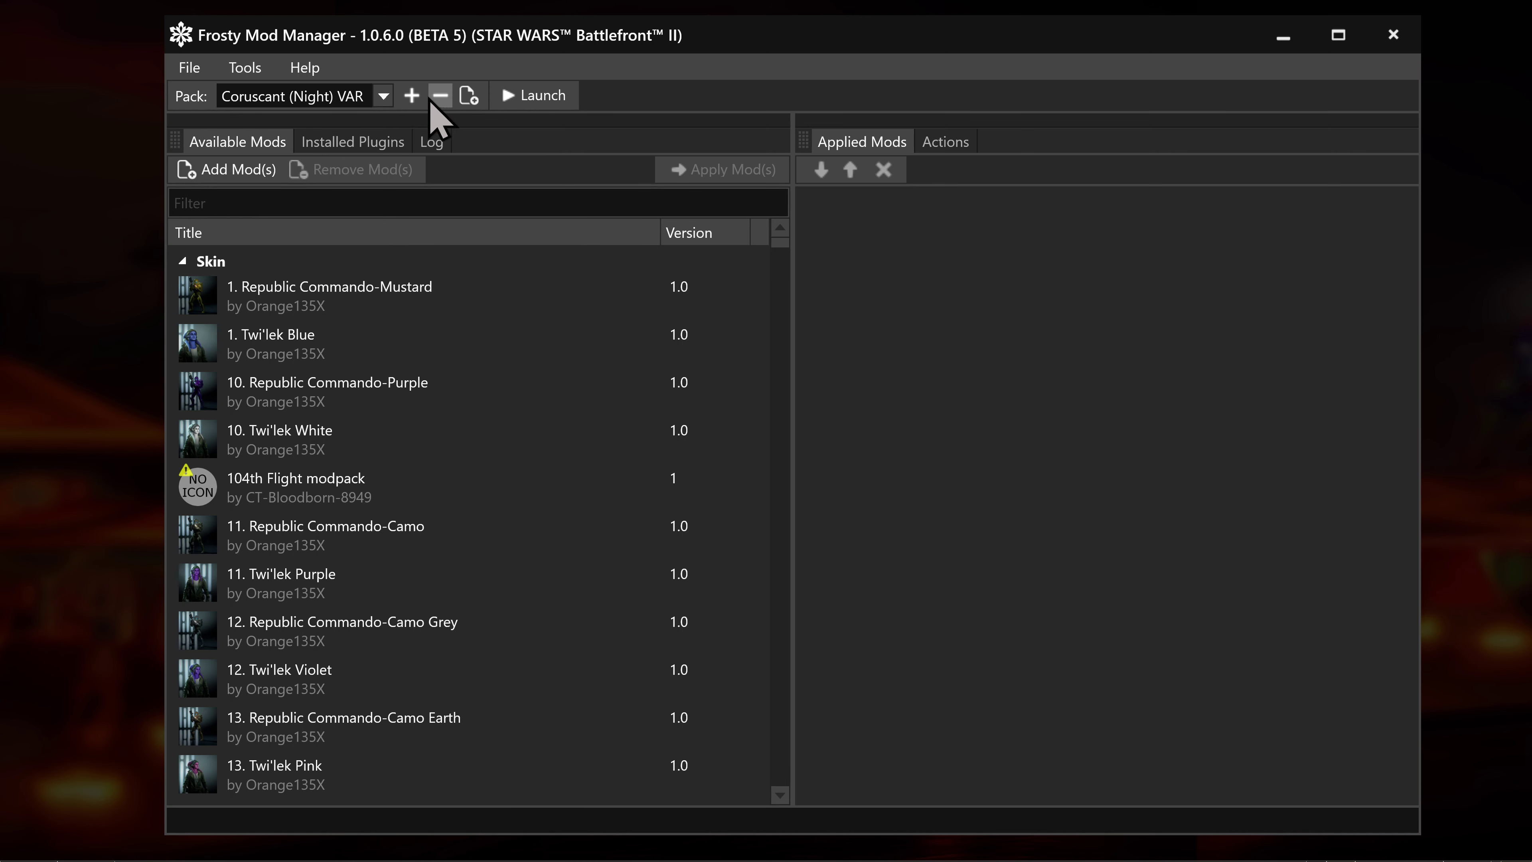
left_click(413, 96)
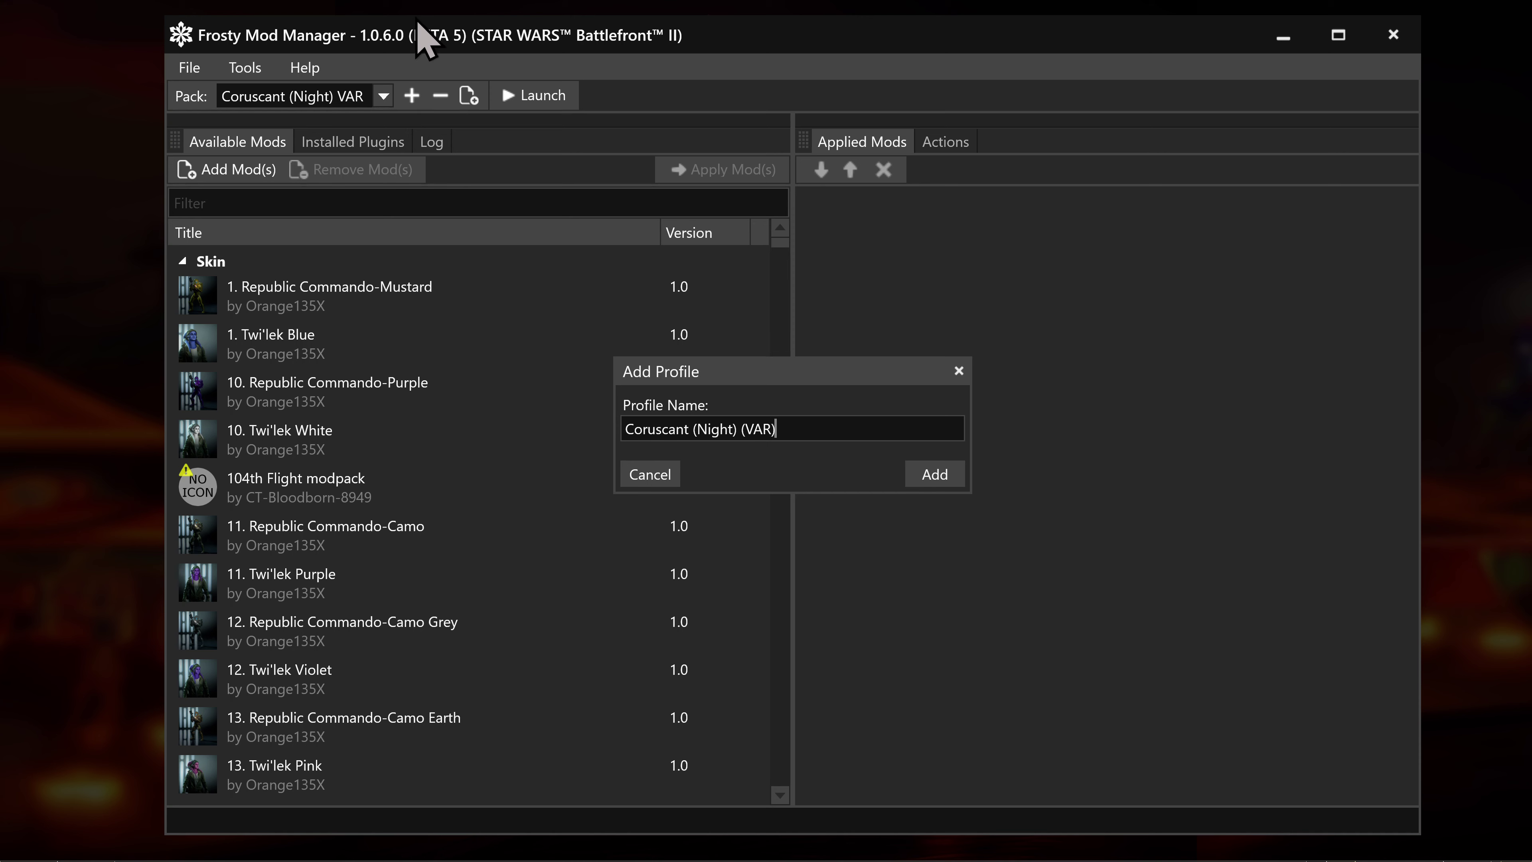
left_click(929, 486)
Select the Naboo Rain (VAR) pack and delete it.
left_click(342, 104)
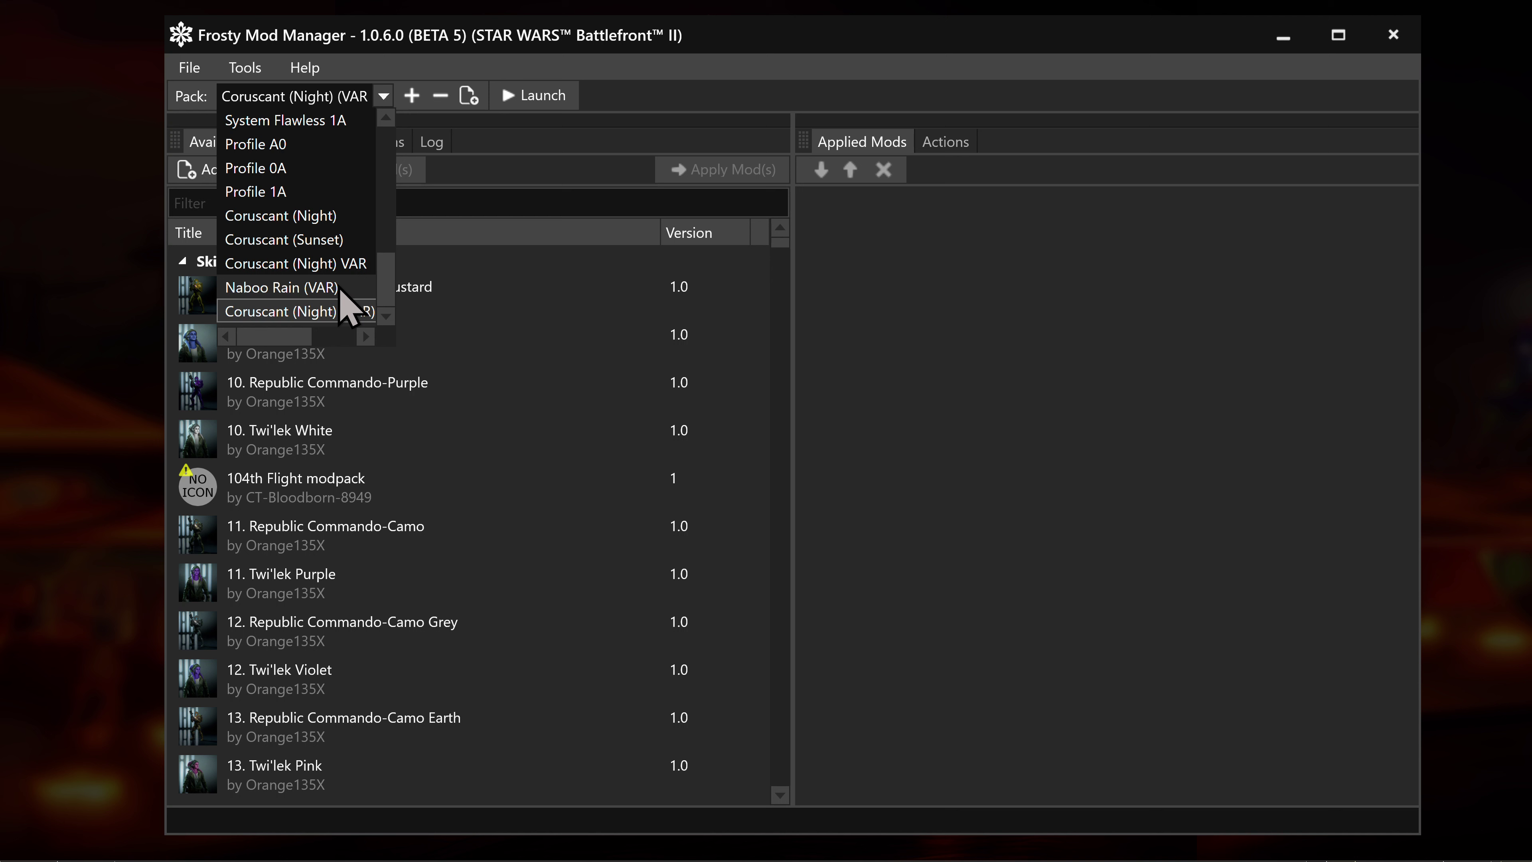
left_click(341, 288)
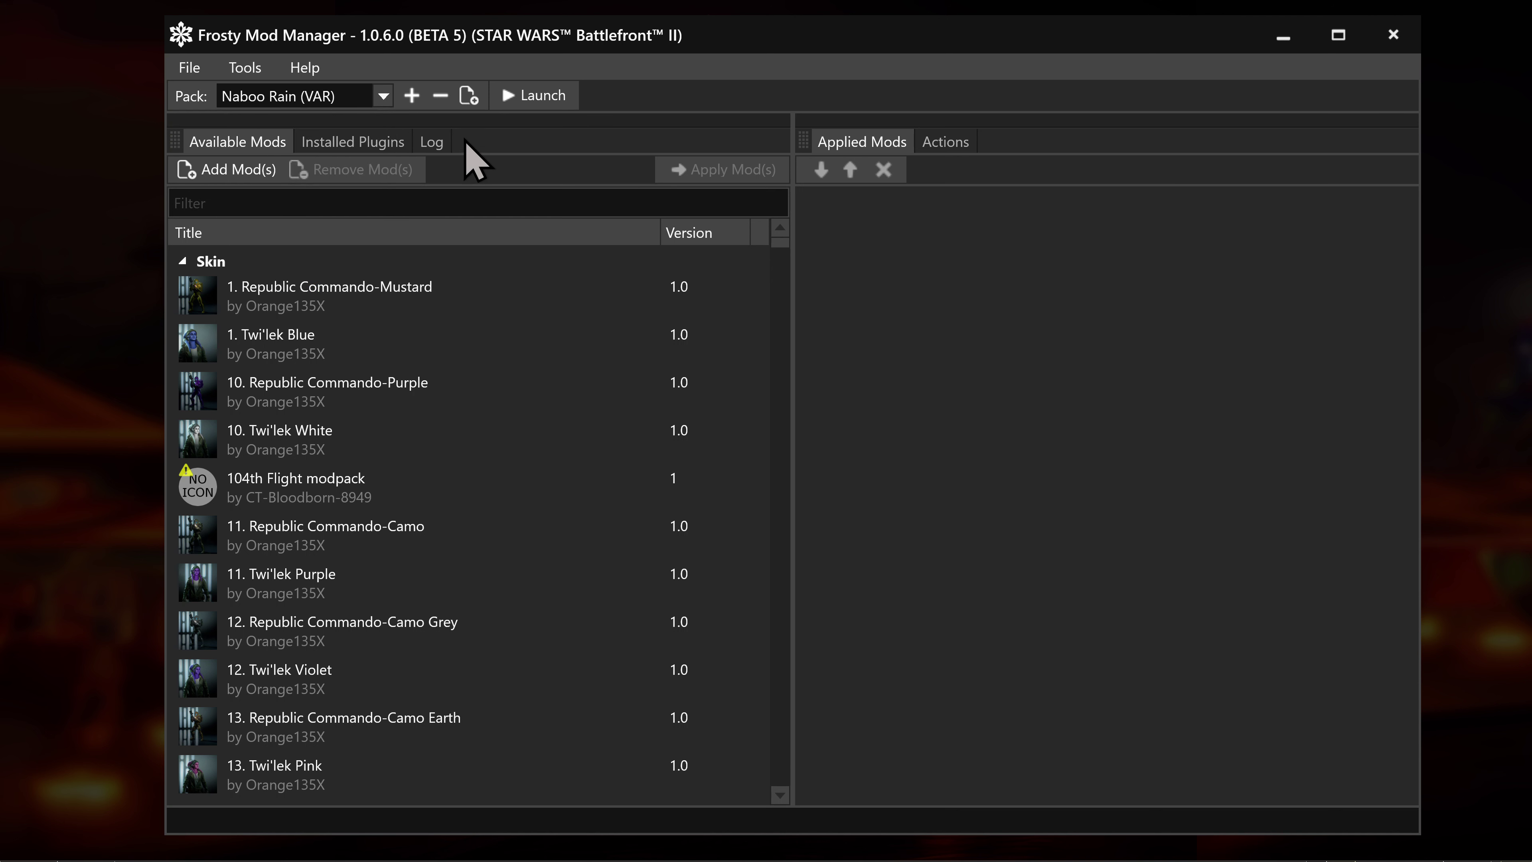
left_click(440, 96)
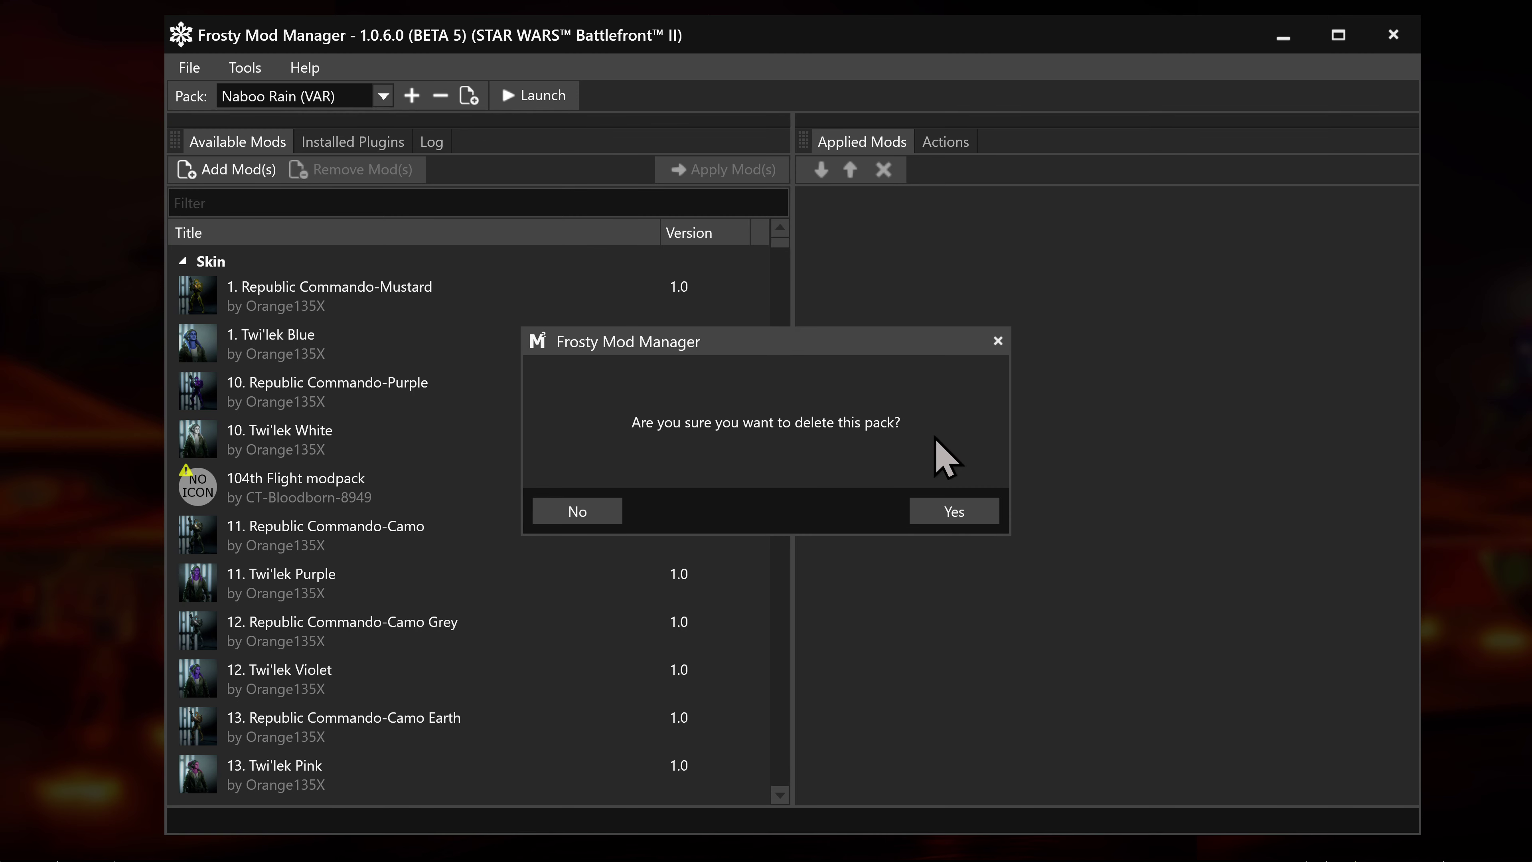
left_click(952, 515)
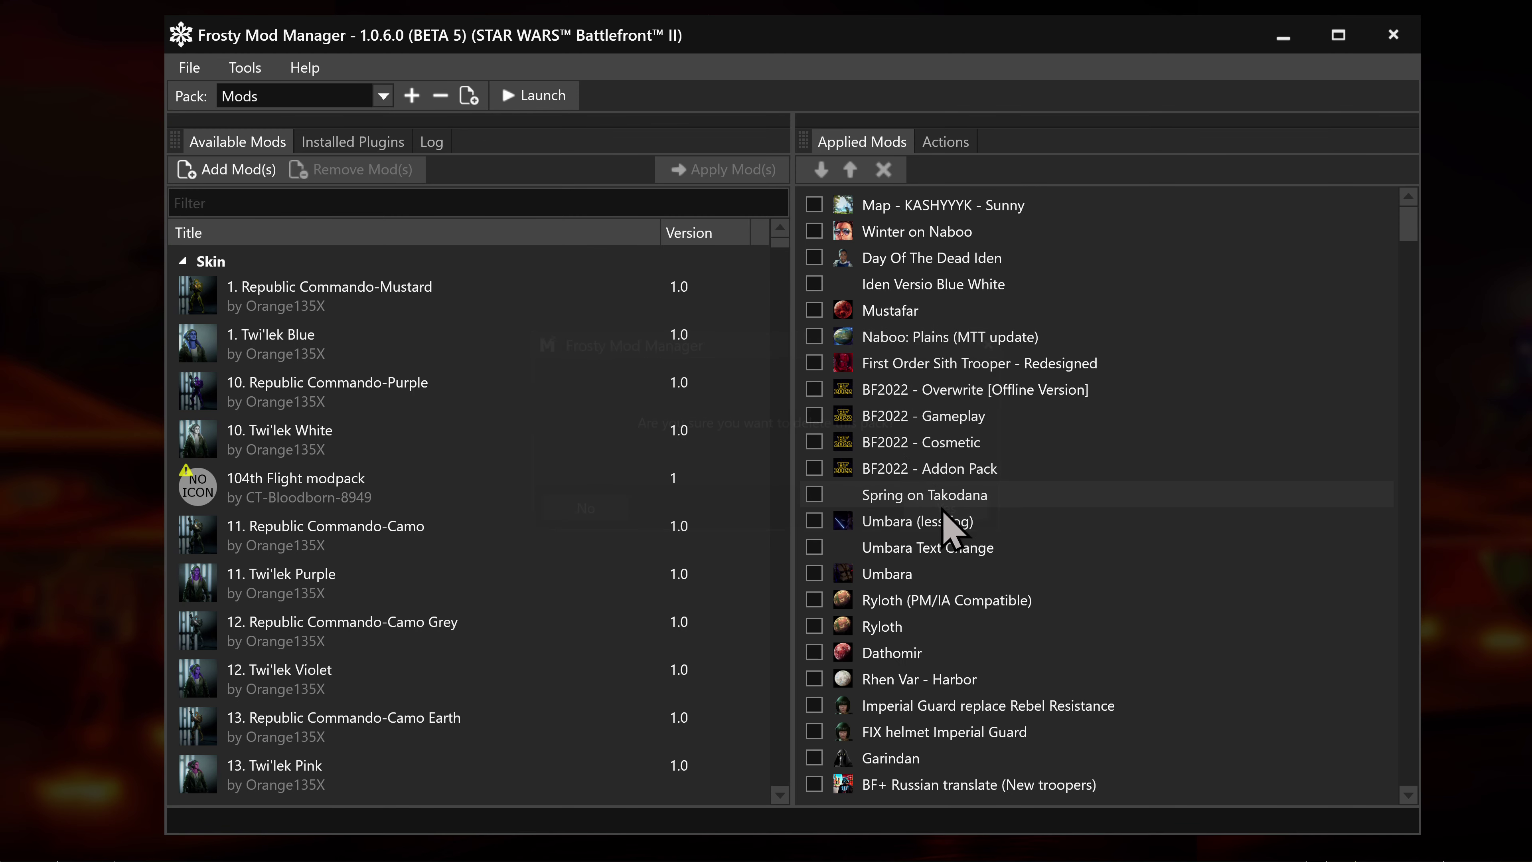
Select the "Coruscant (Night) VAR" pack and delete it.
left_click(319, 103)
scroll(362, 302, "down", 8)
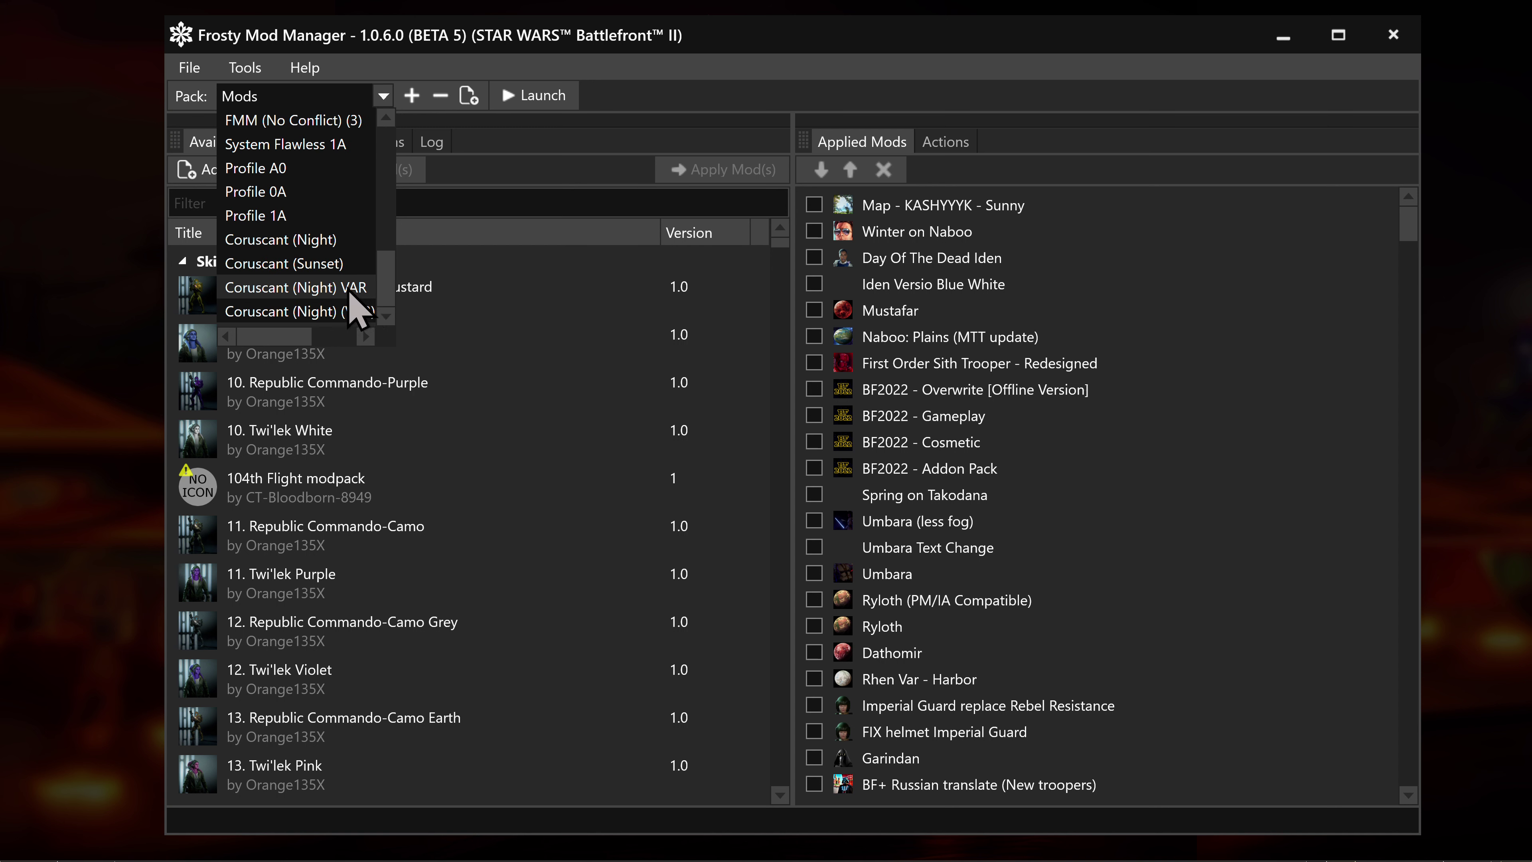
left_click(350, 289)
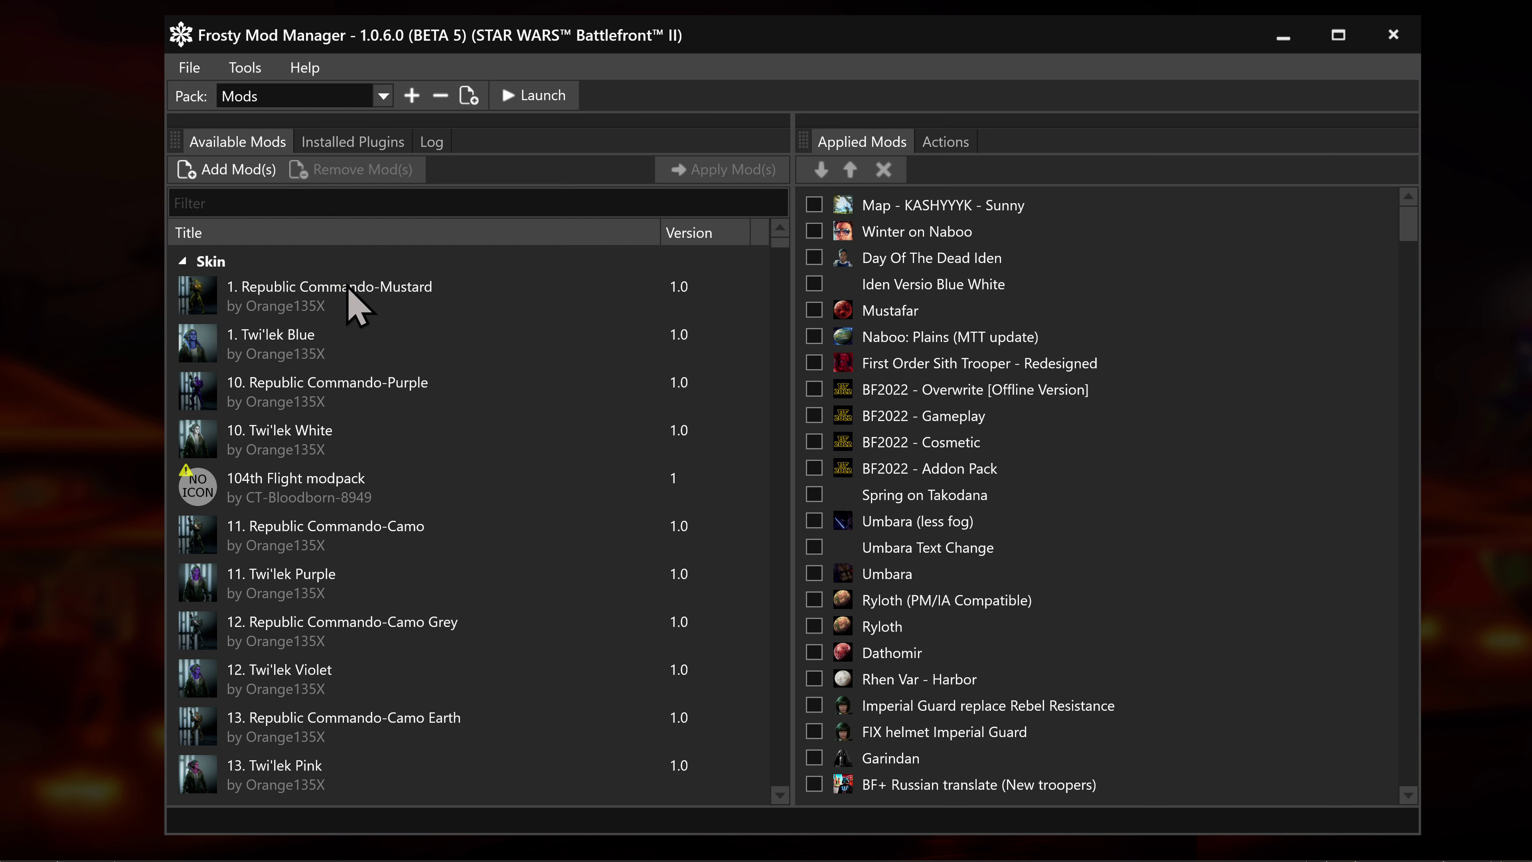
left_click(440, 96)
left_click(946, 506)
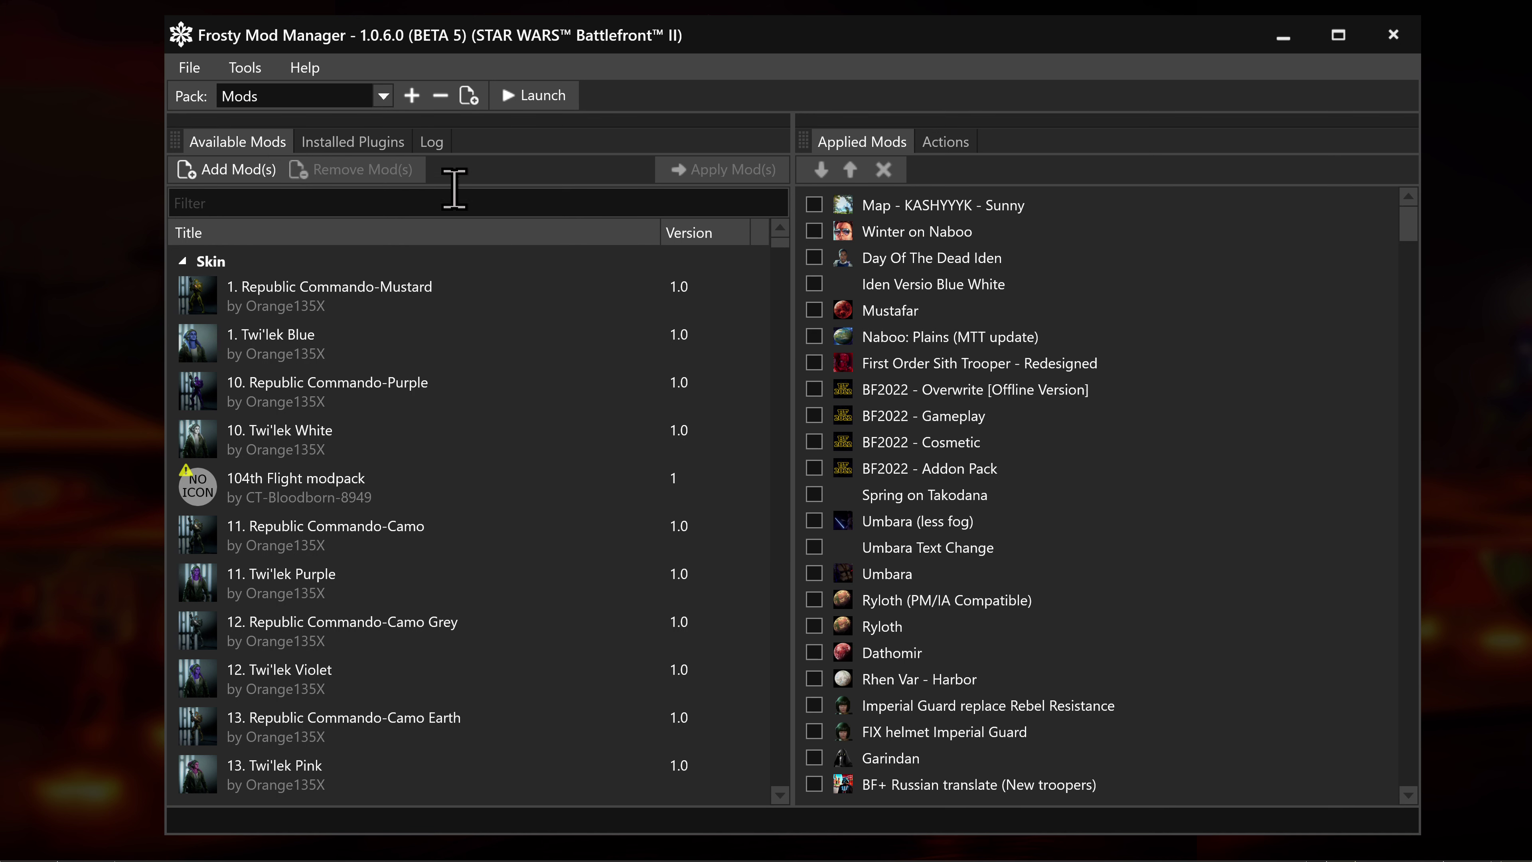
Switch to the "Coruscant (Night) (VAR)" pack.
left_click(350, 97)
scroll(344, 226, "down", 3)
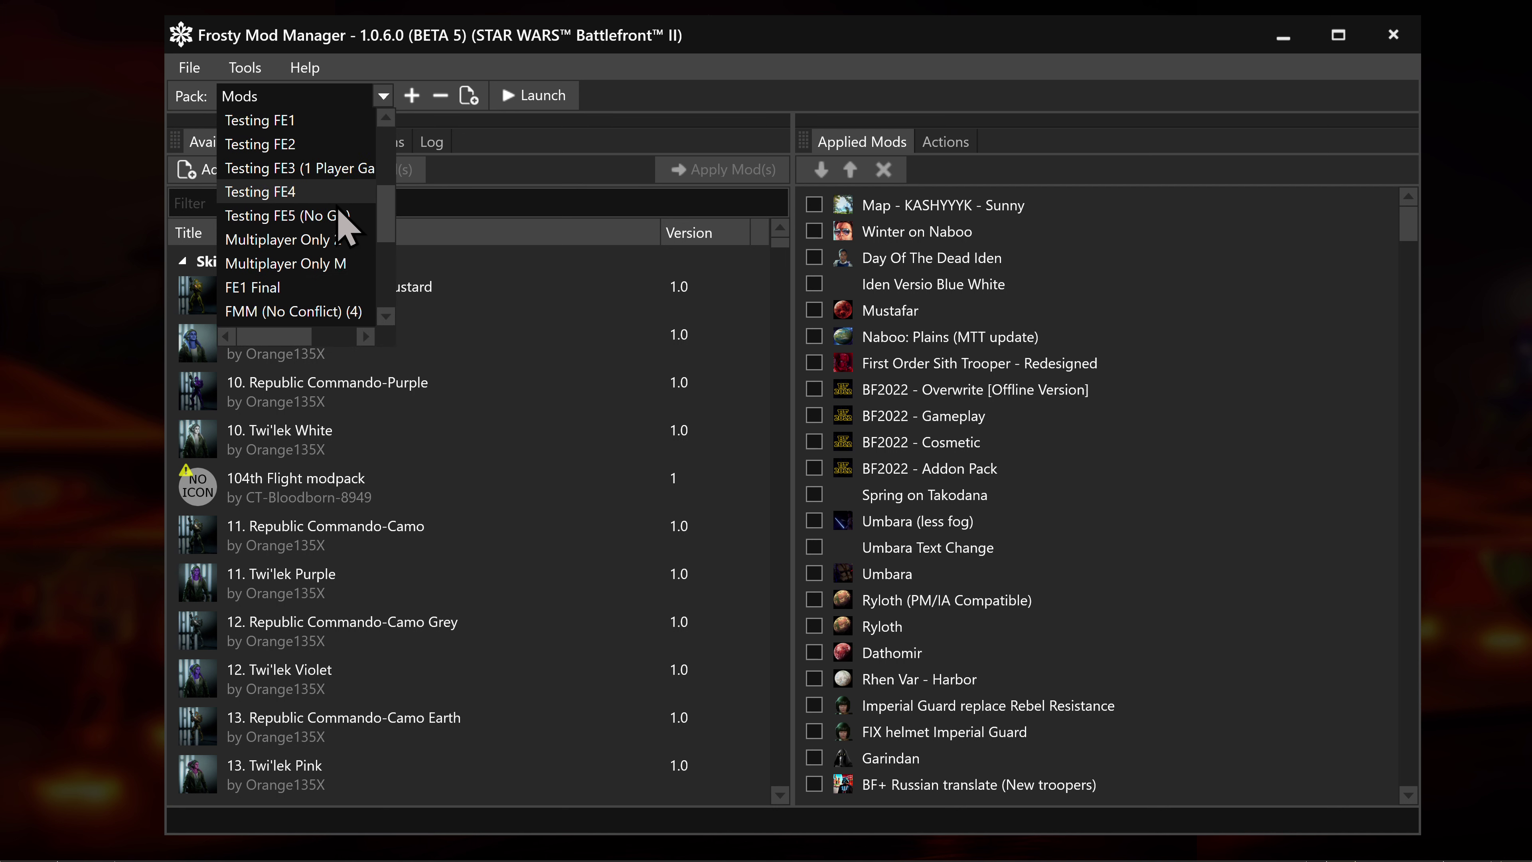
scroll(340, 217, "down", 3)
left_click(344, 311)
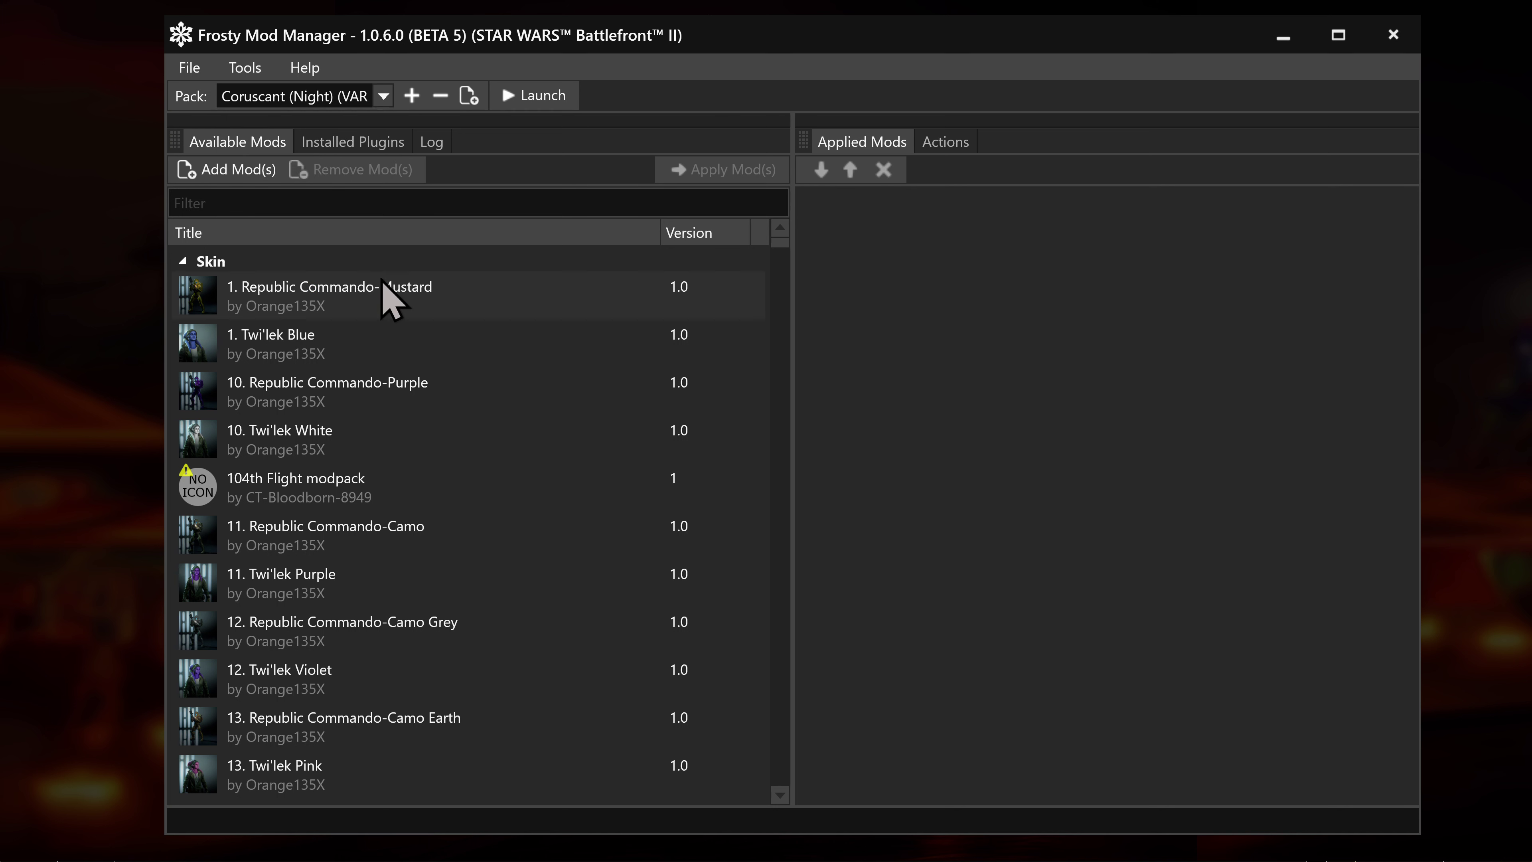
left_click(346, 204)
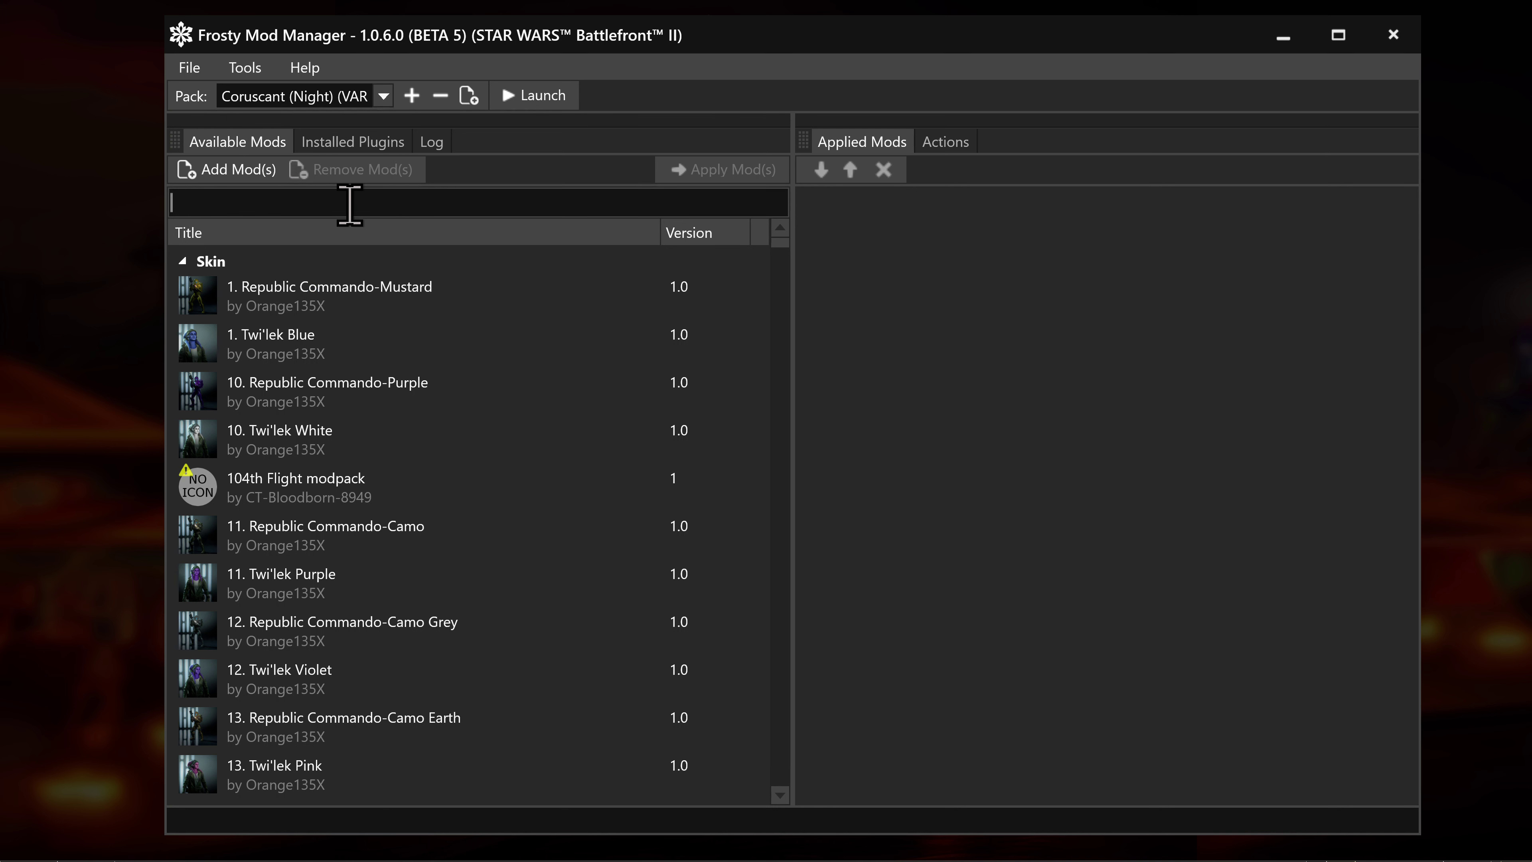
left_click(384, 97)
left_click(458, 200)
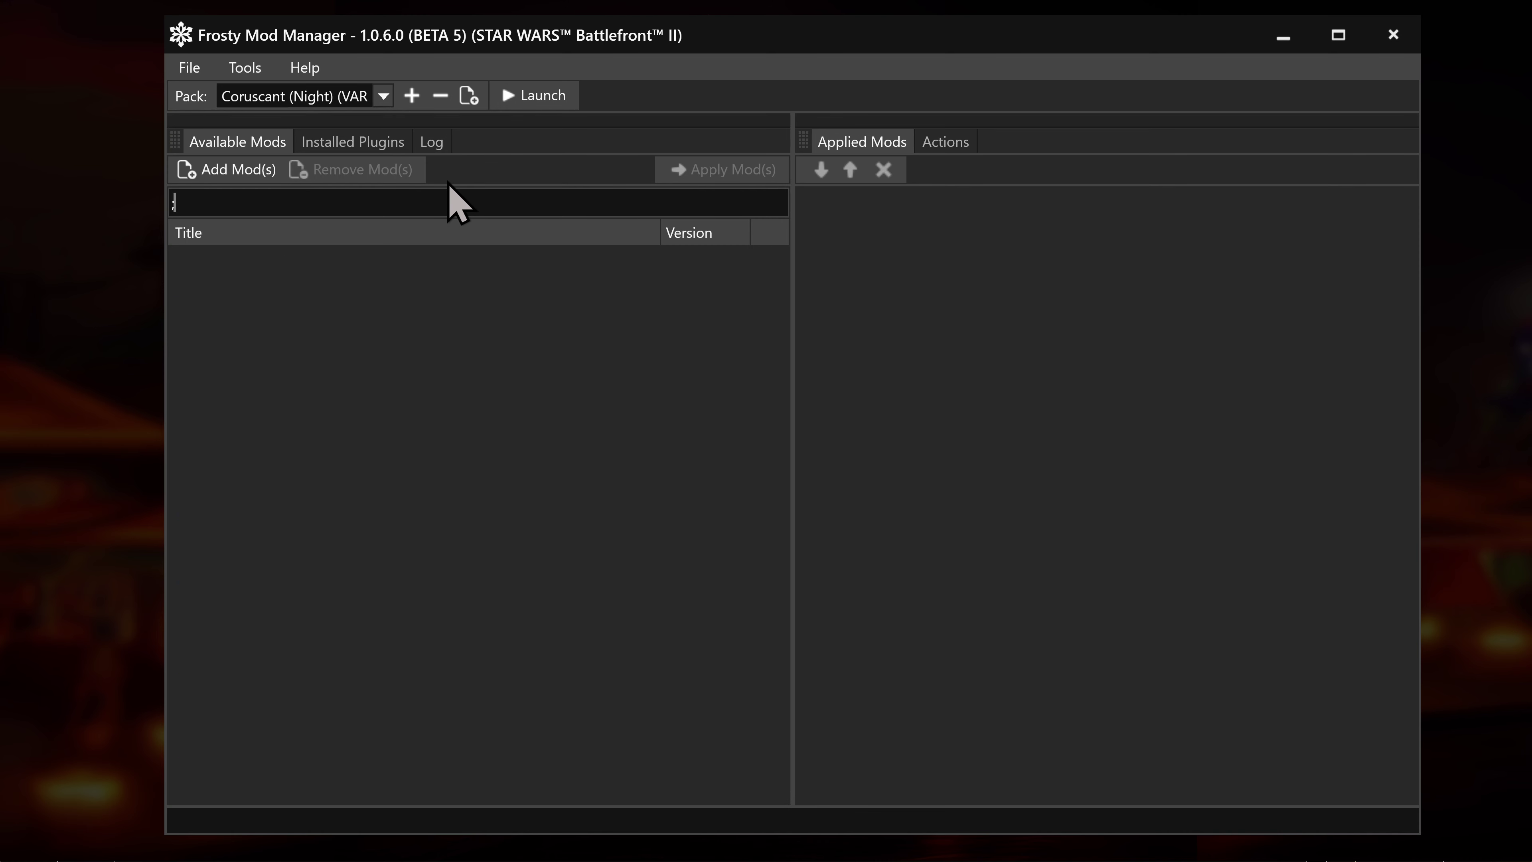
Add a new mod pack profile named "Coruscant (Sunset) (VAR)" and lower the system volume to 48.
left_click(350, 101)
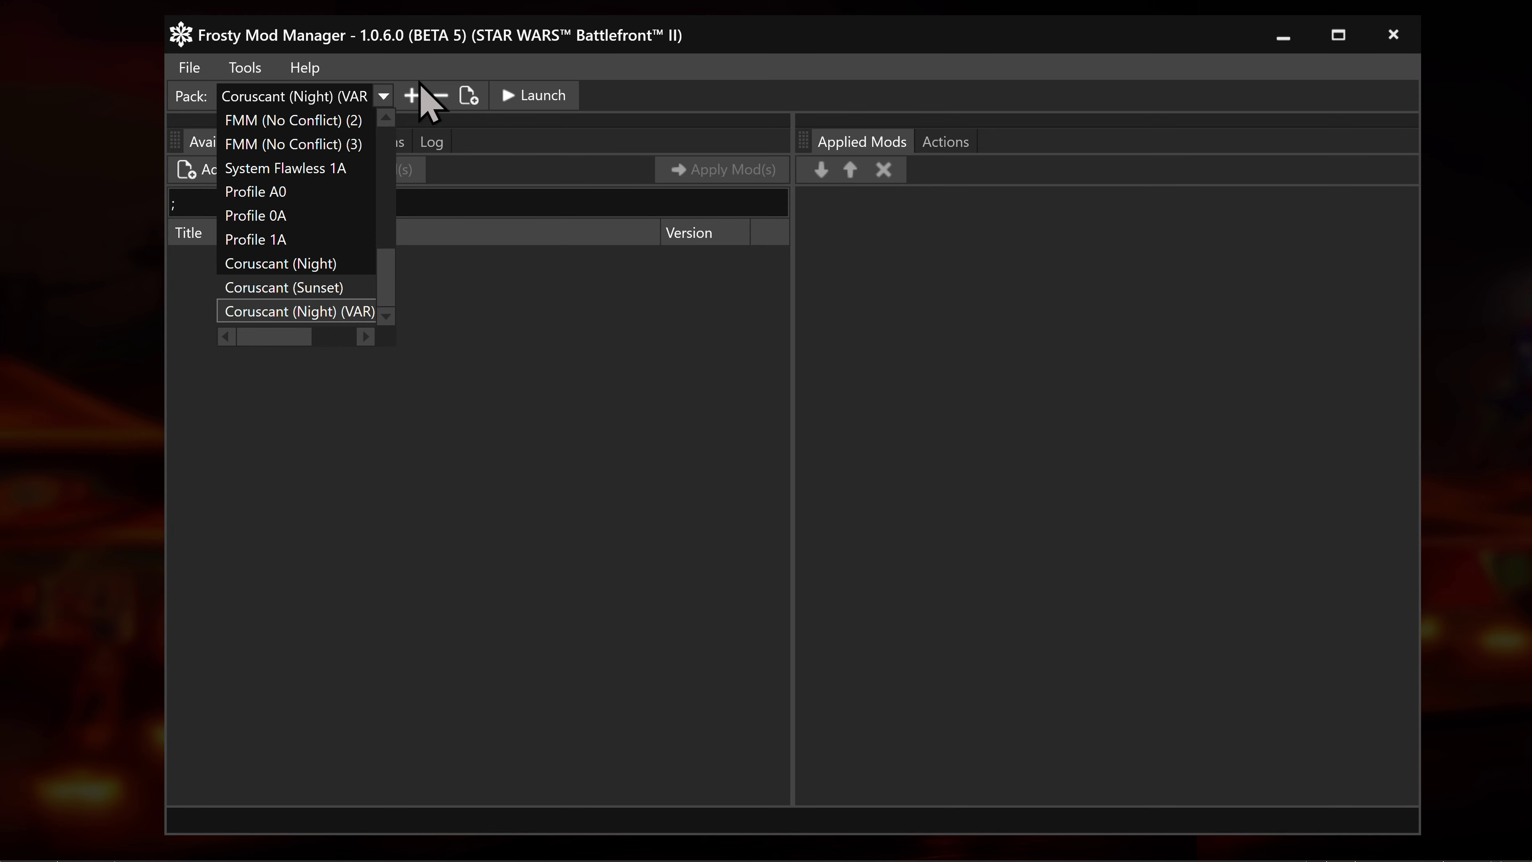
left_click(413, 97)
left_click(412, 96)
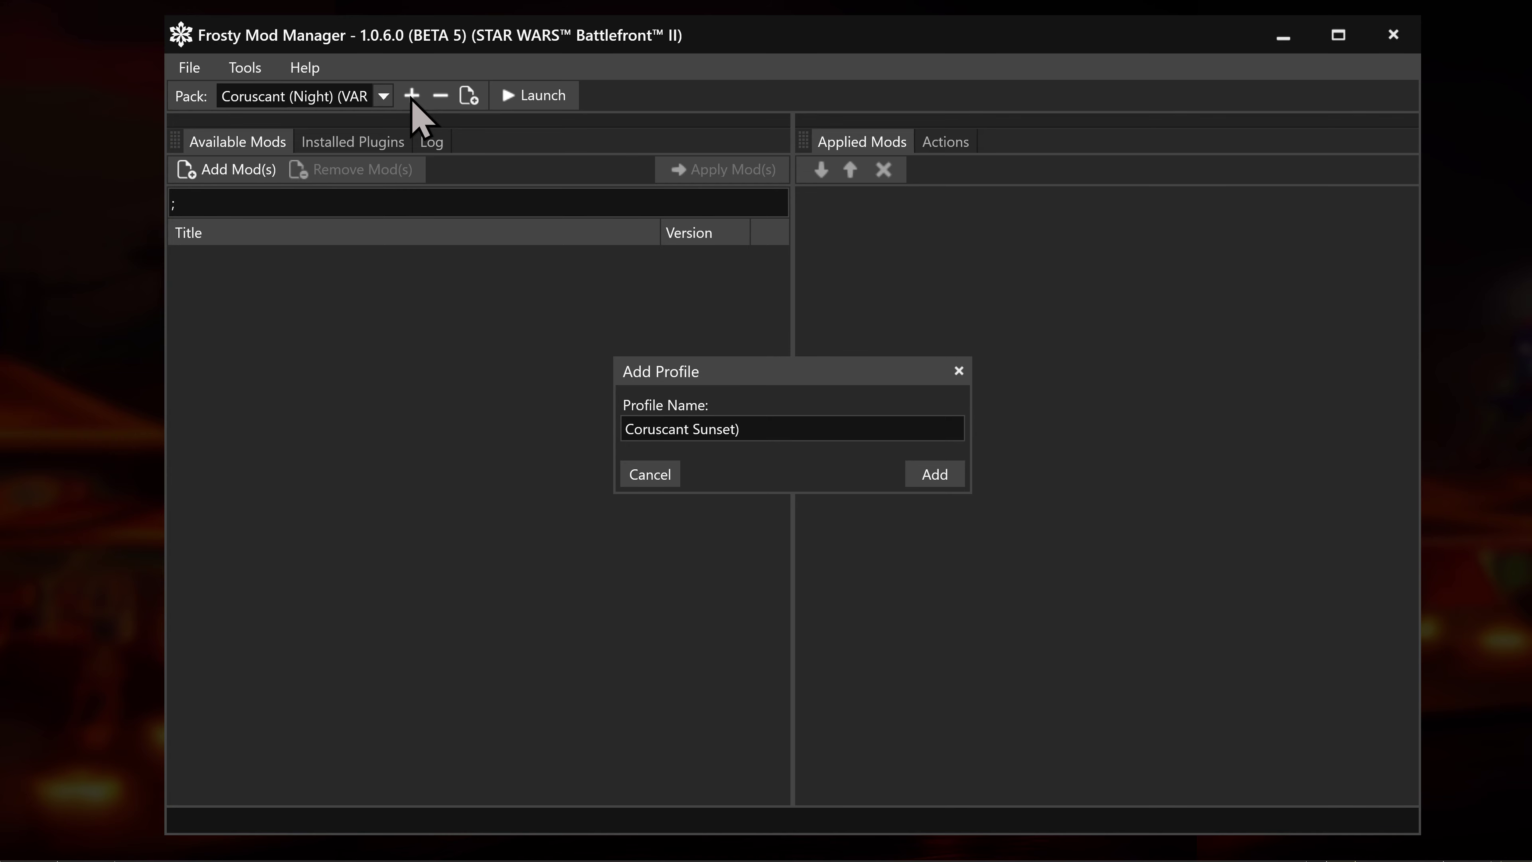
key("End")
key("XF86AudioLowerVolume")
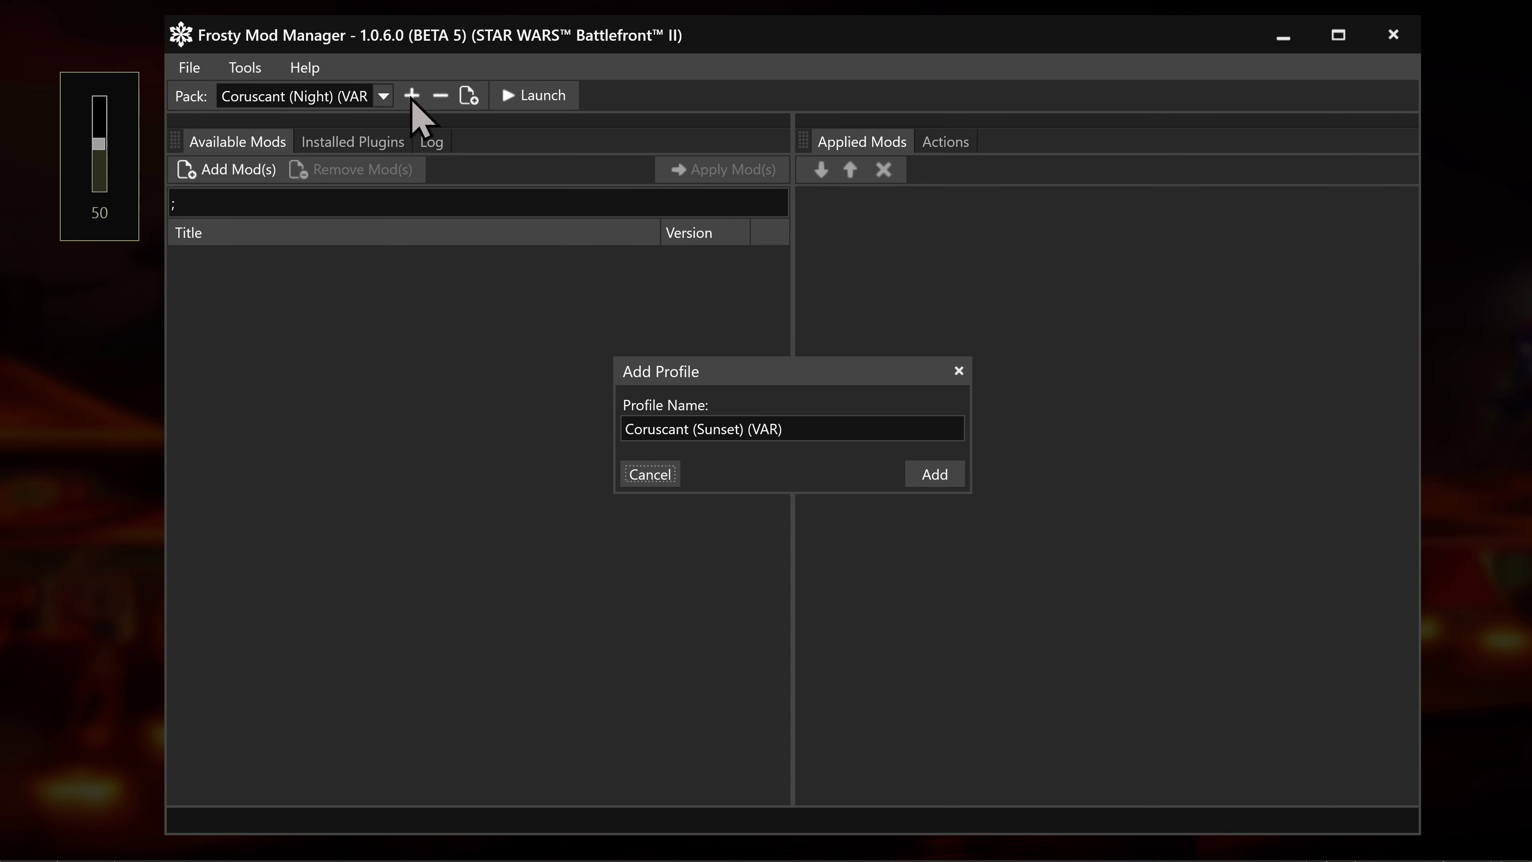
key("XF86AudioLowerVolume")
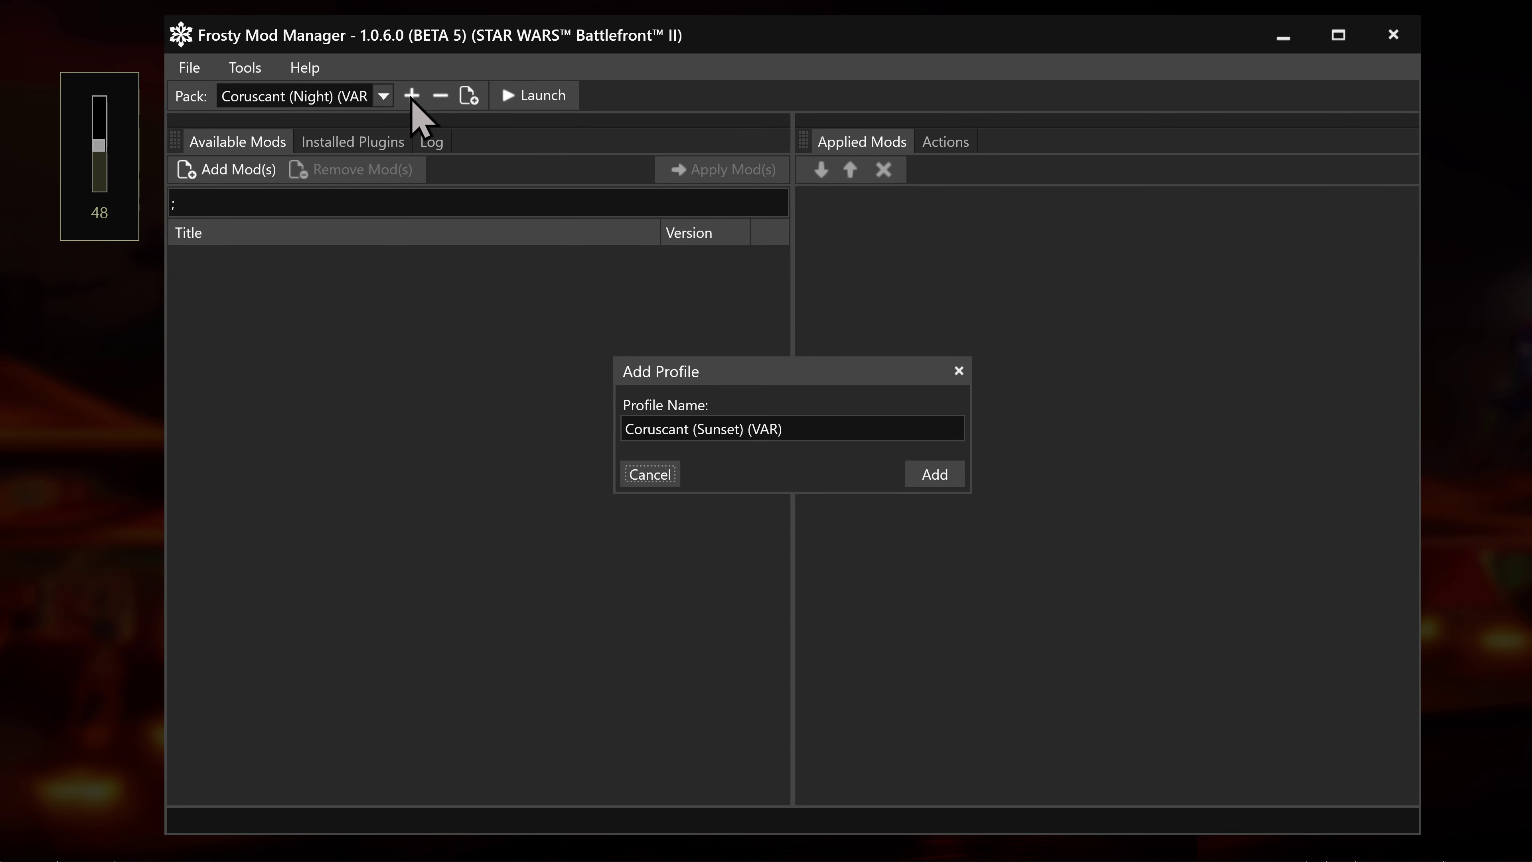
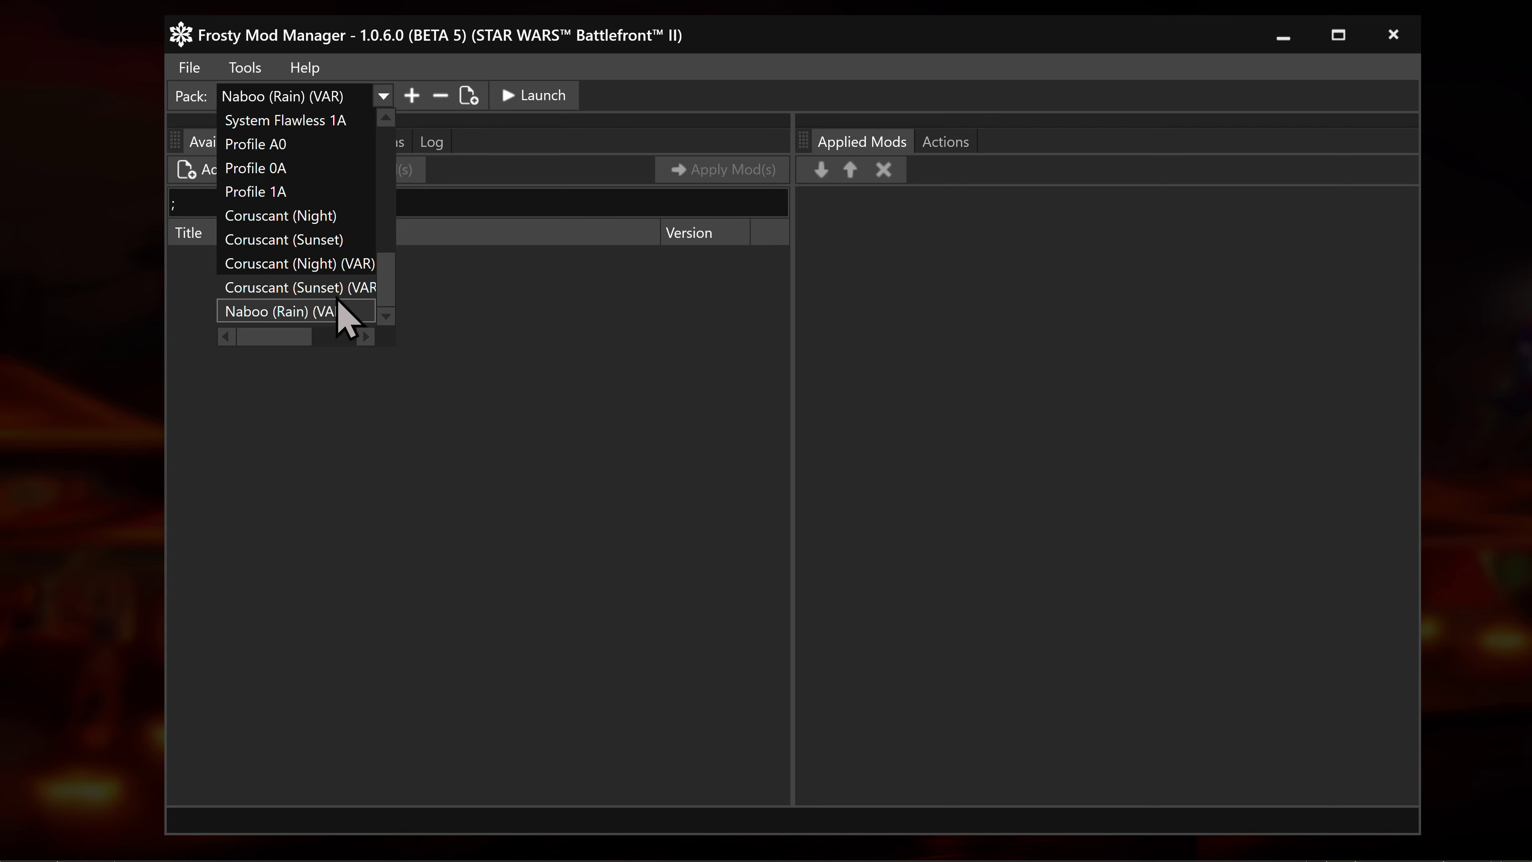
In the "Naboo (Rain) (VAR)" pack, filter the available mods by "thunderstorm" and apply Thunderstorm Naboo.
left_click(332, 313)
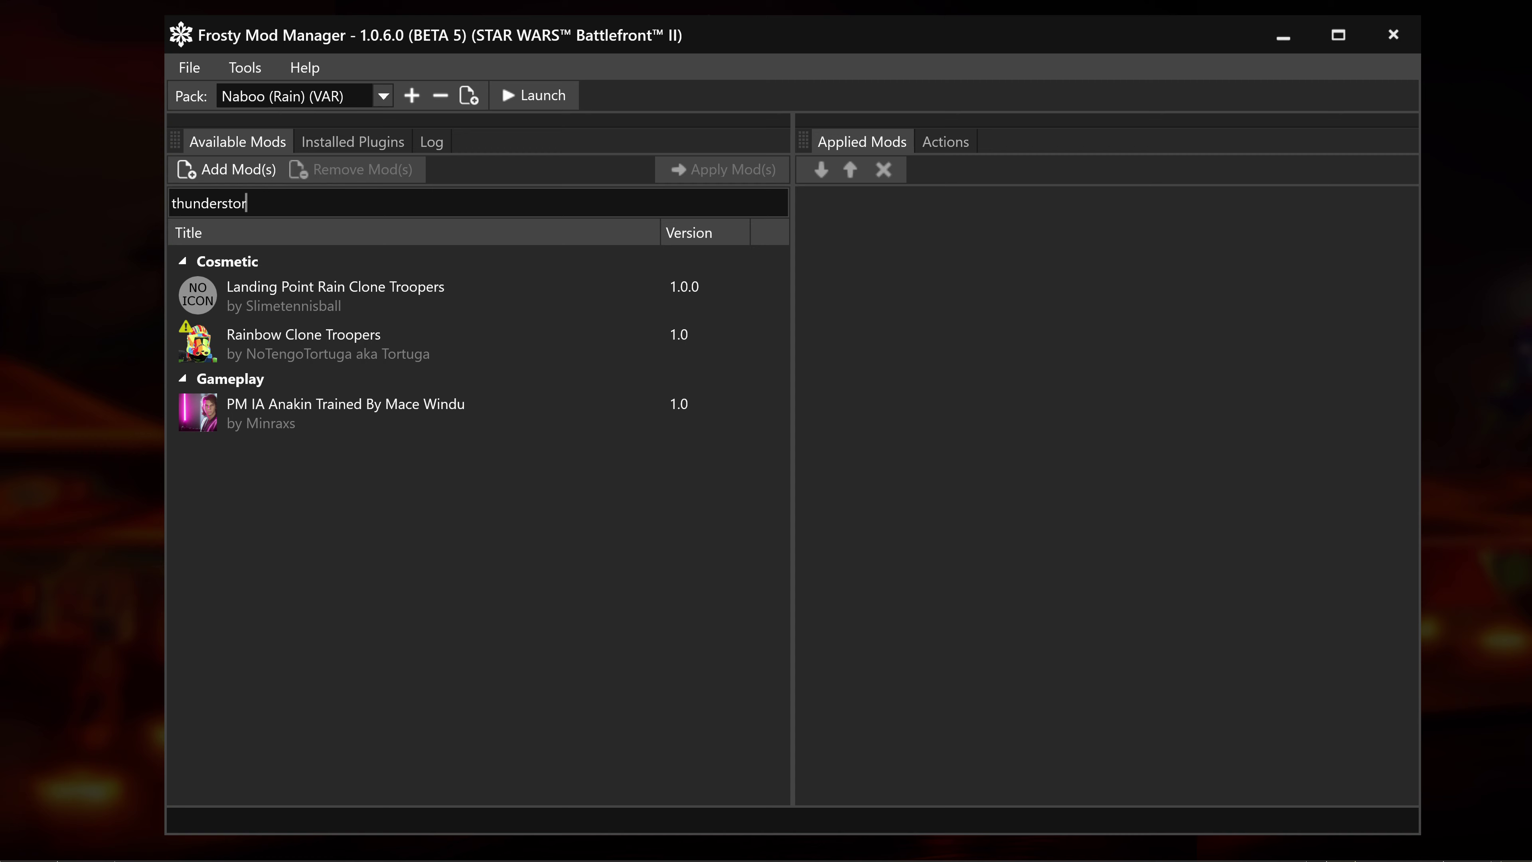
type("m")
left_click(307, 296)
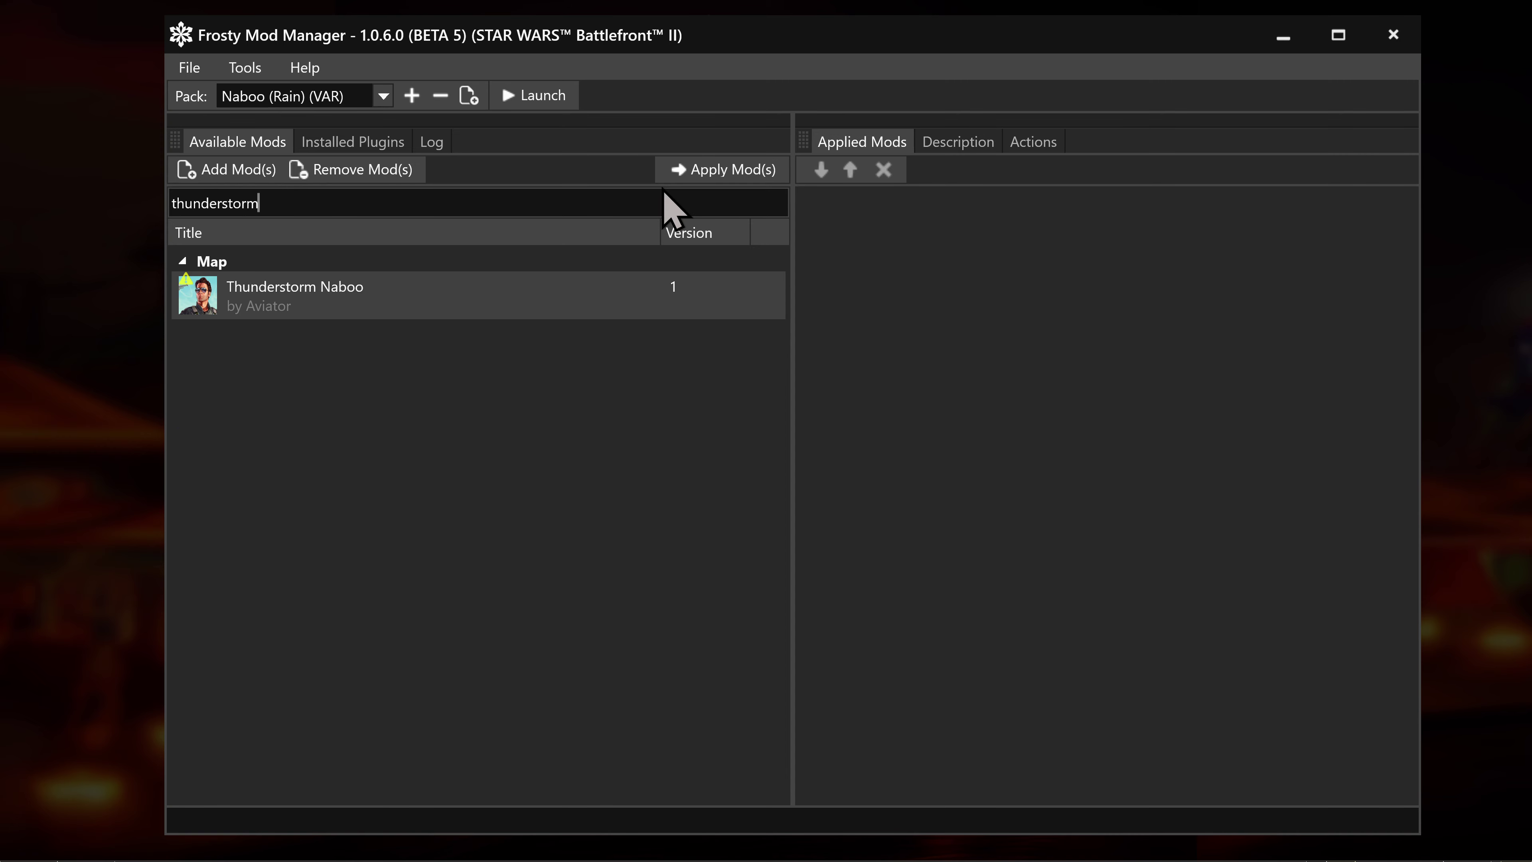
left_click(679, 172)
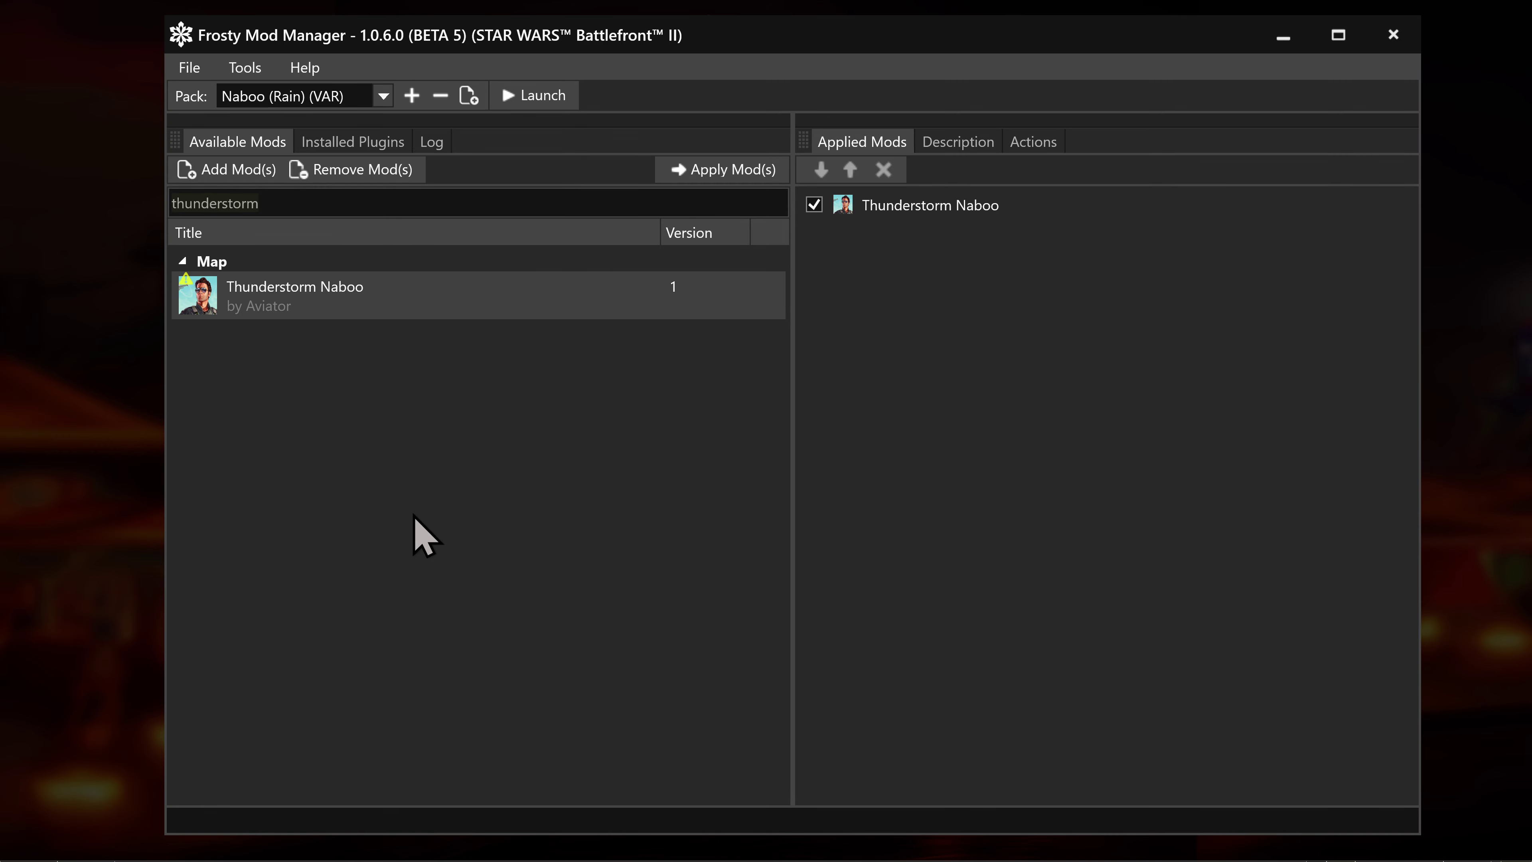
Filter mods by "instant", apply Map Boundary Remover (Instant Action and Arcade) and Instant Action Overhaul - Full Version, and place Map Boundary Remover last.
type("insta")
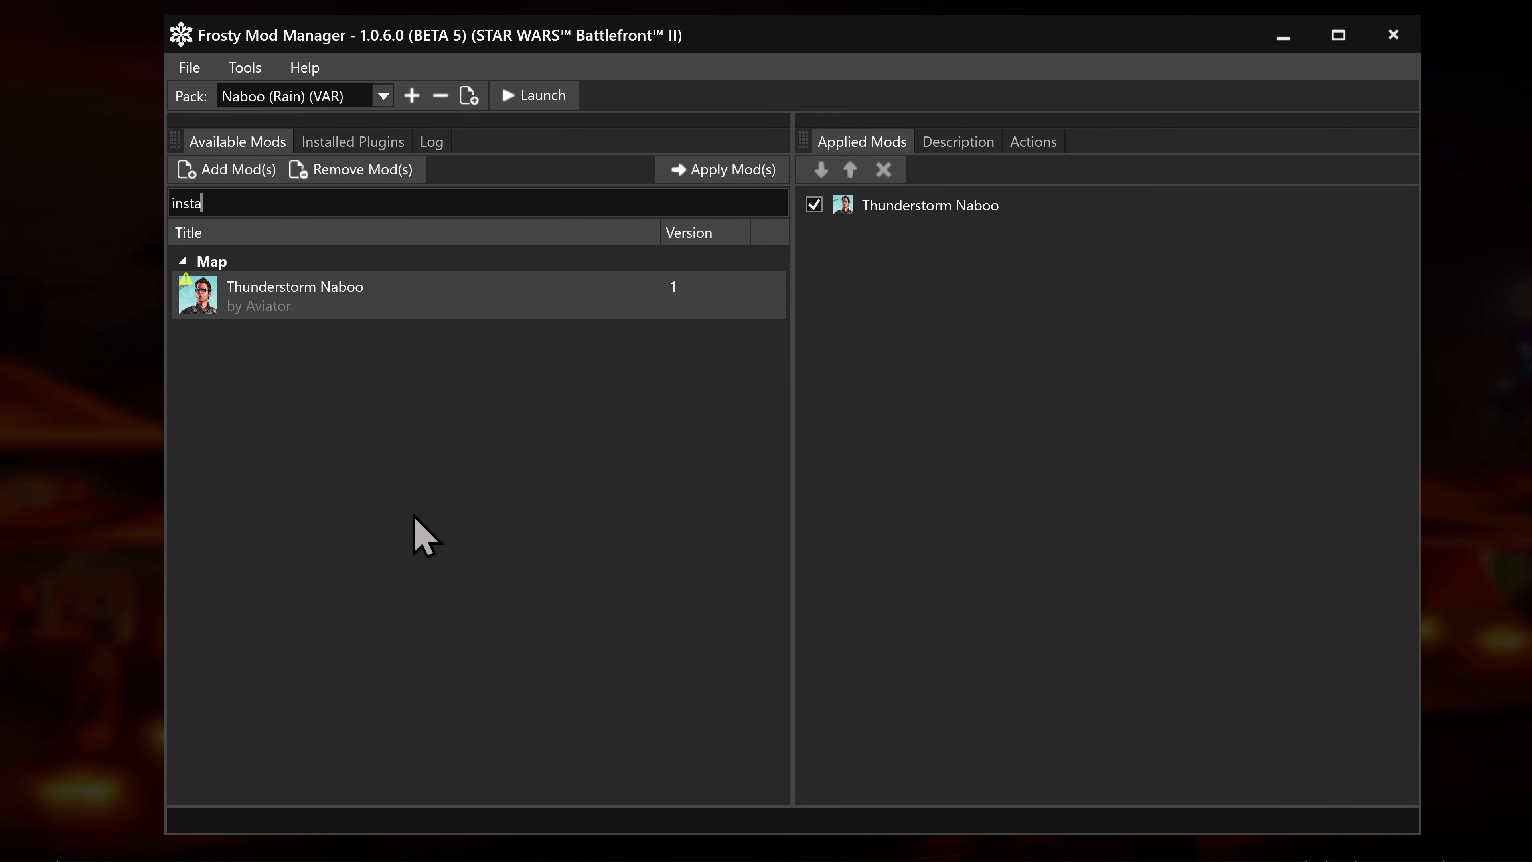
type("nt")
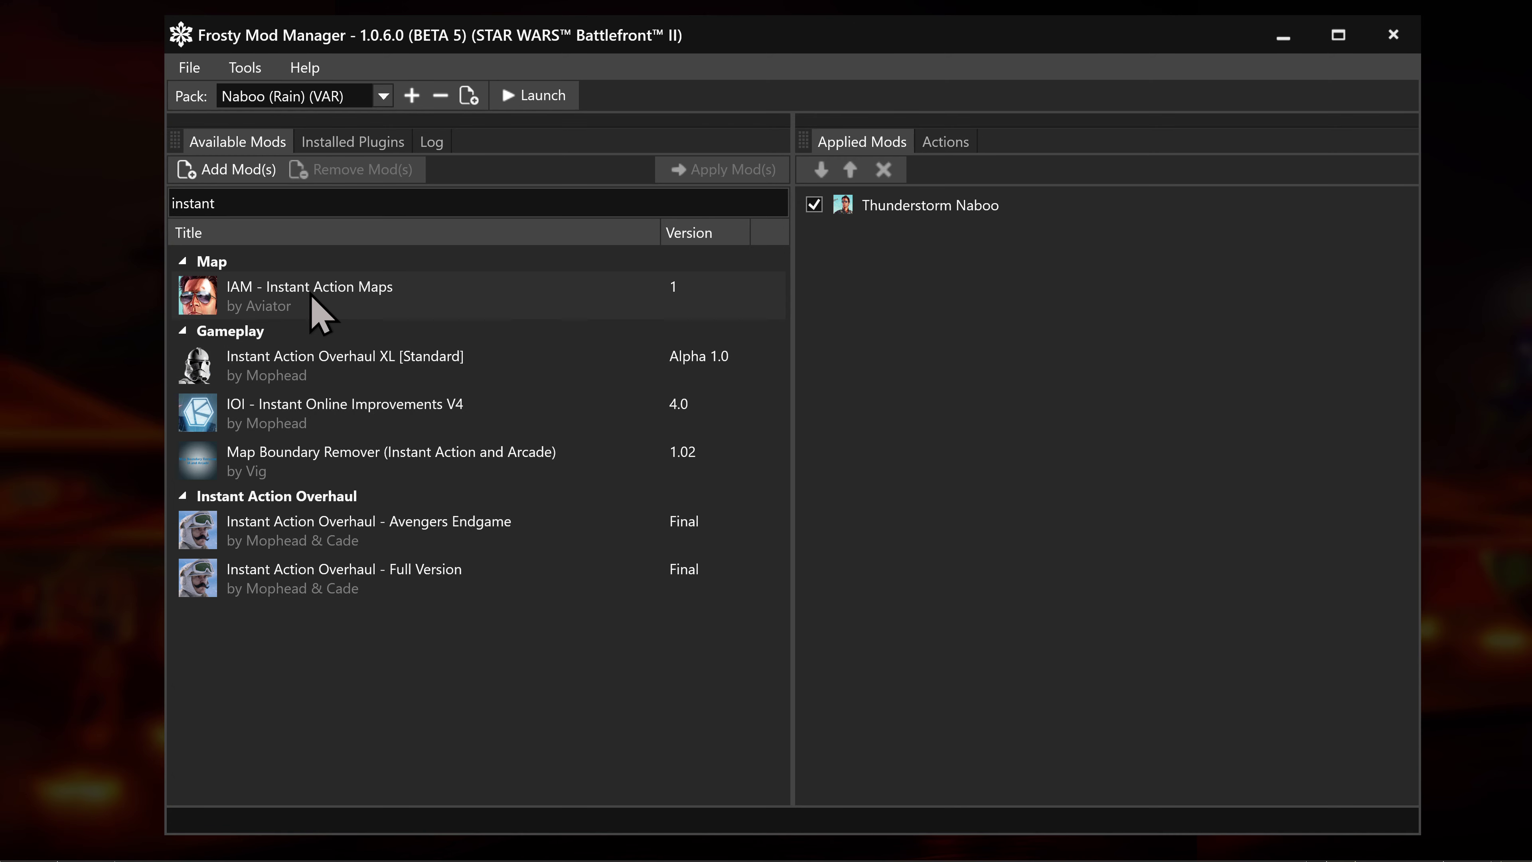
left_click(379, 459)
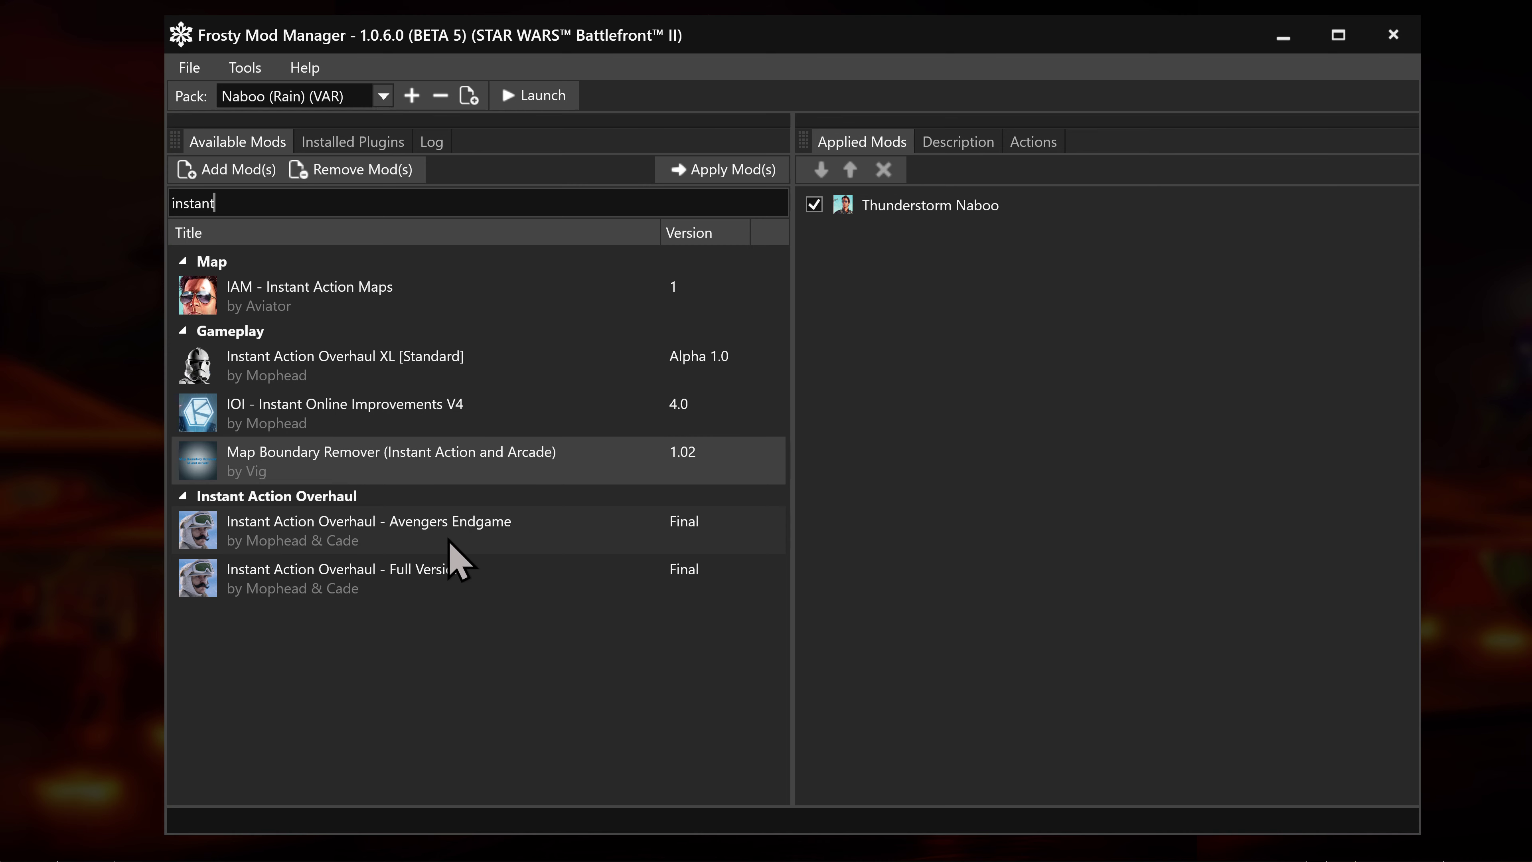
left_click(399, 592, "ctrl")
left_click(694, 172)
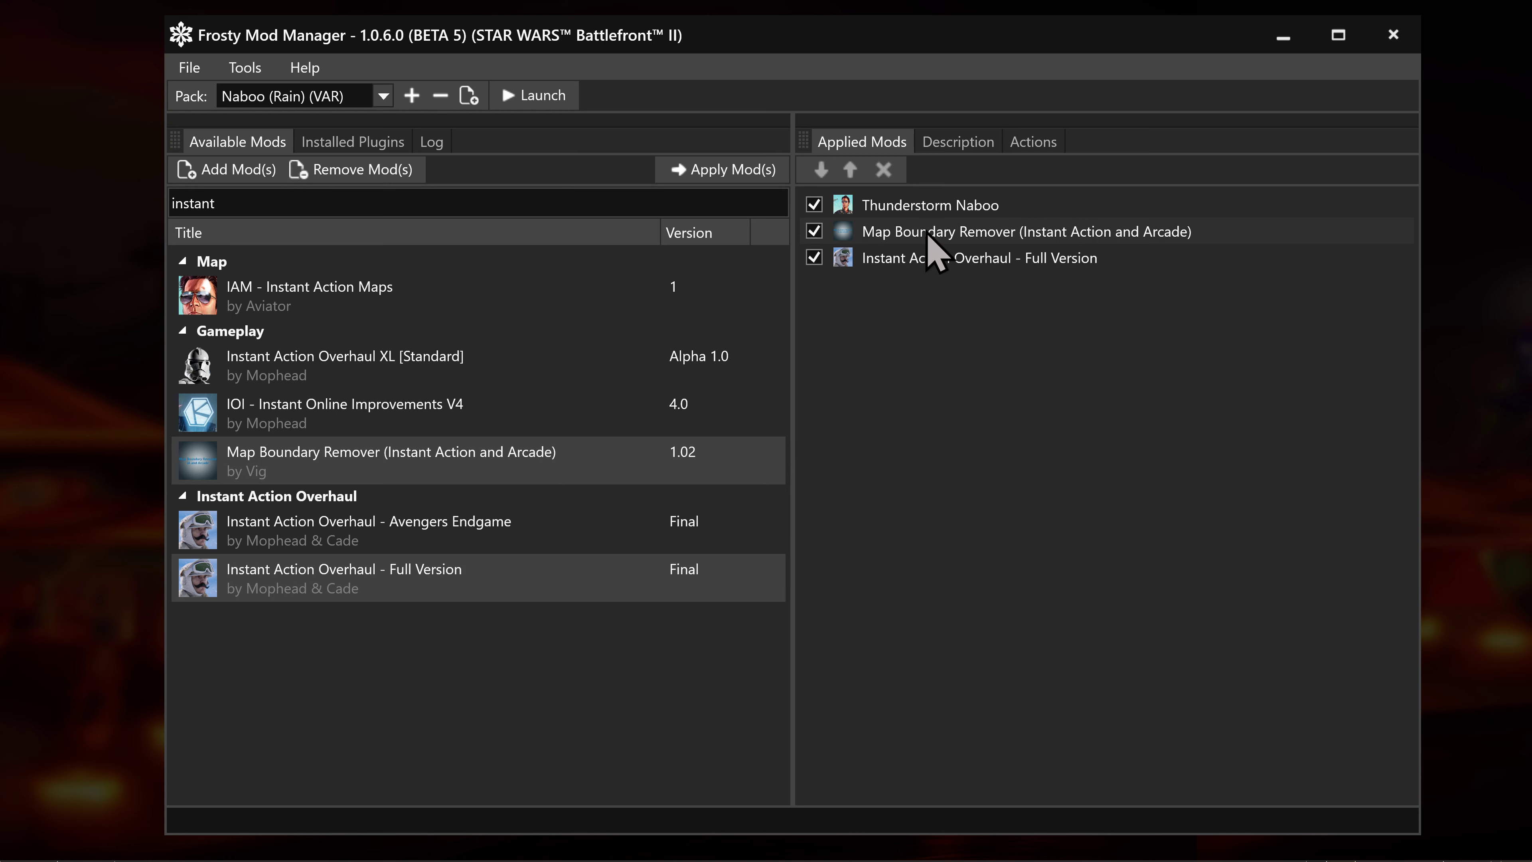
left_click(905, 236)
left_click(822, 170)
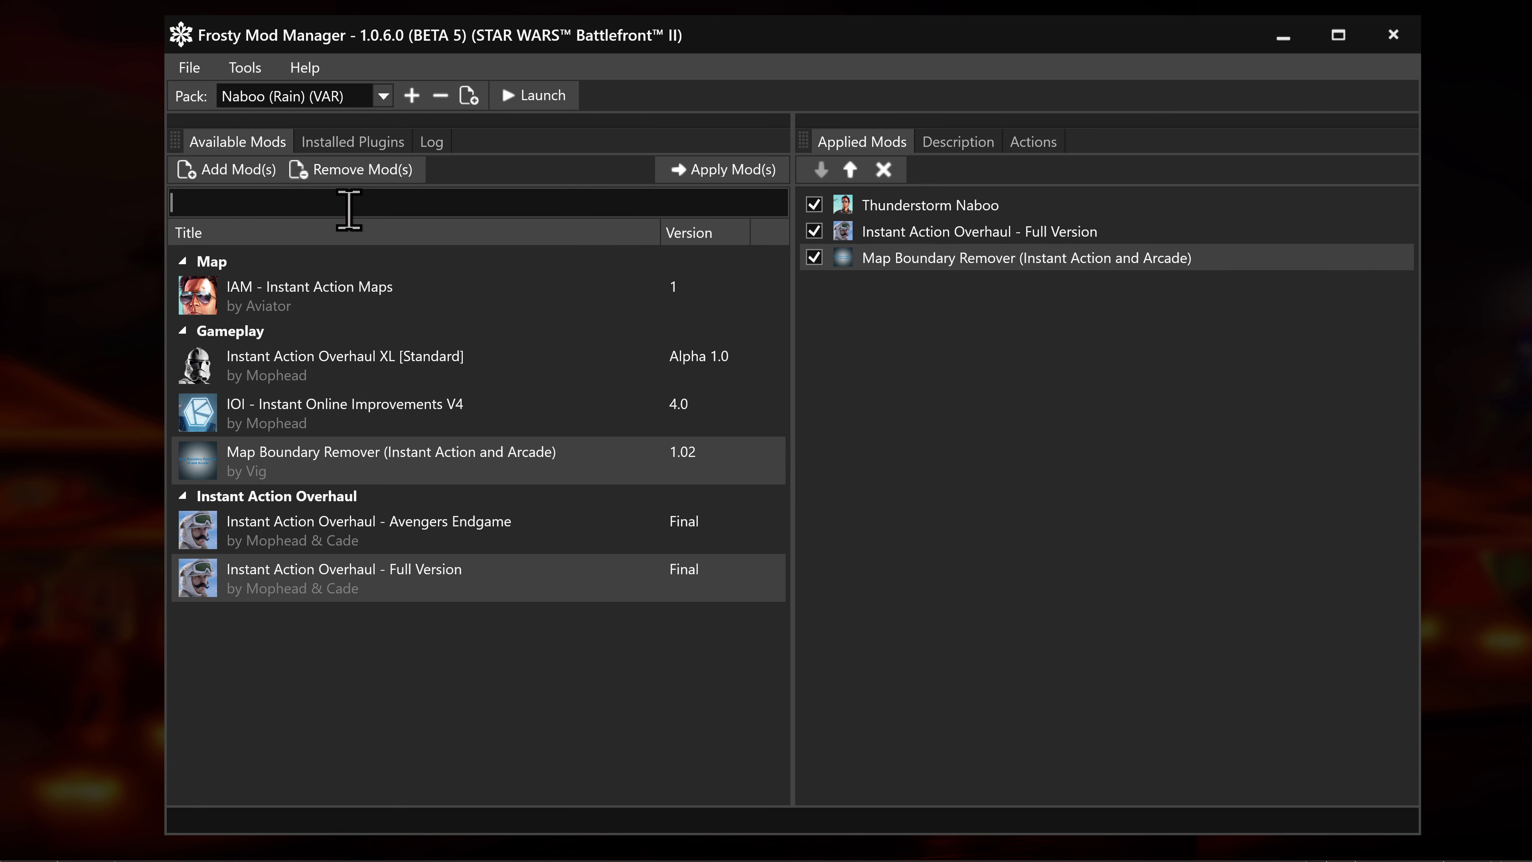
Filter mods by "reload" and apply the Weapons Reloading Cooling RG Ammo Depleted Audio 1.0, RG Audio 0.0 and Y Audio 0.0 mods.
type("reload")
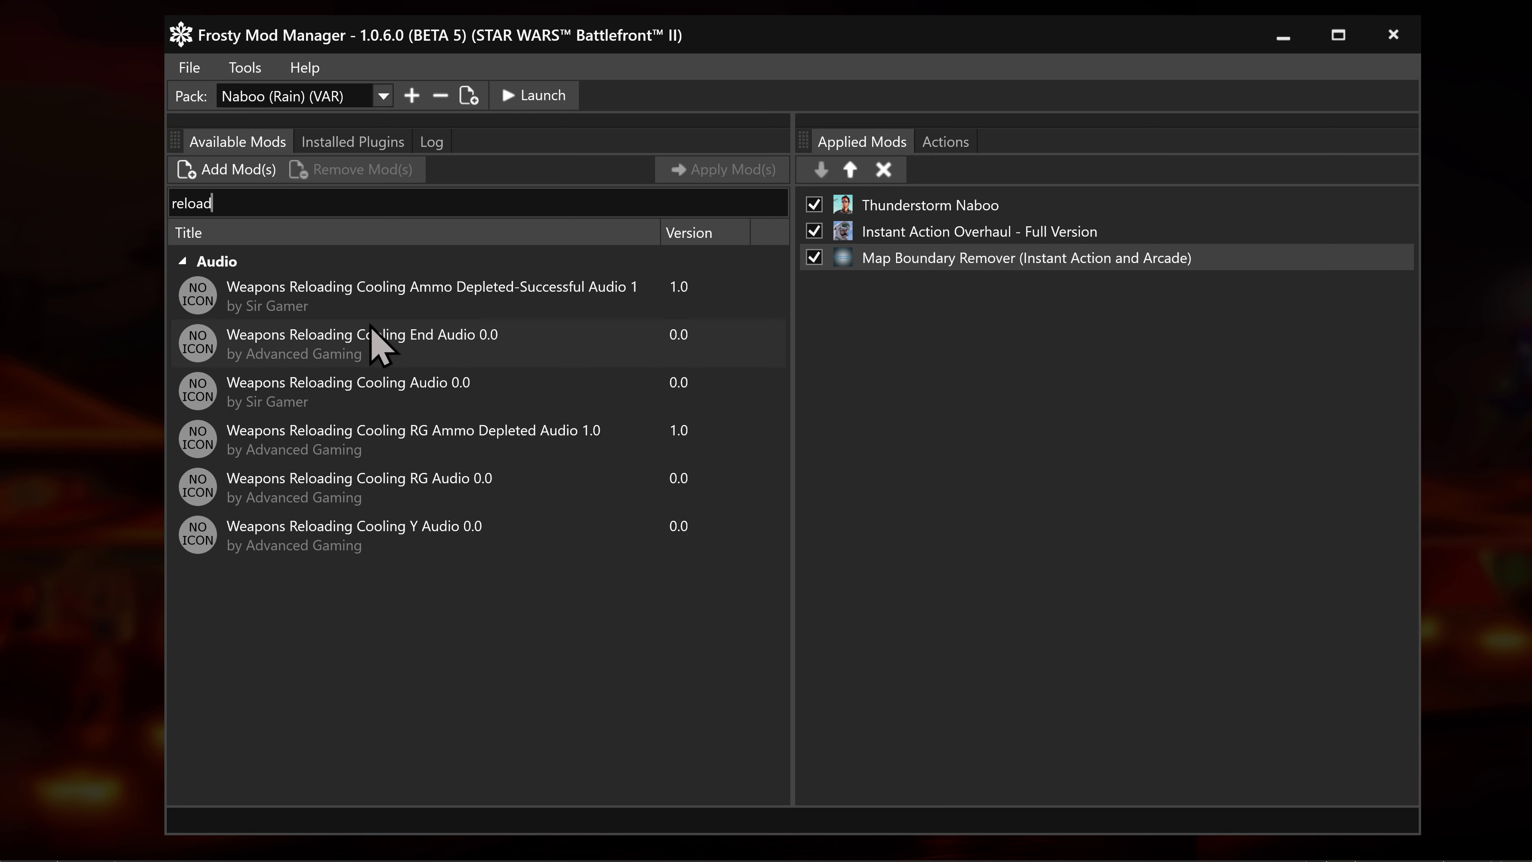
left_click(403, 455)
left_click(447, 535, "shift")
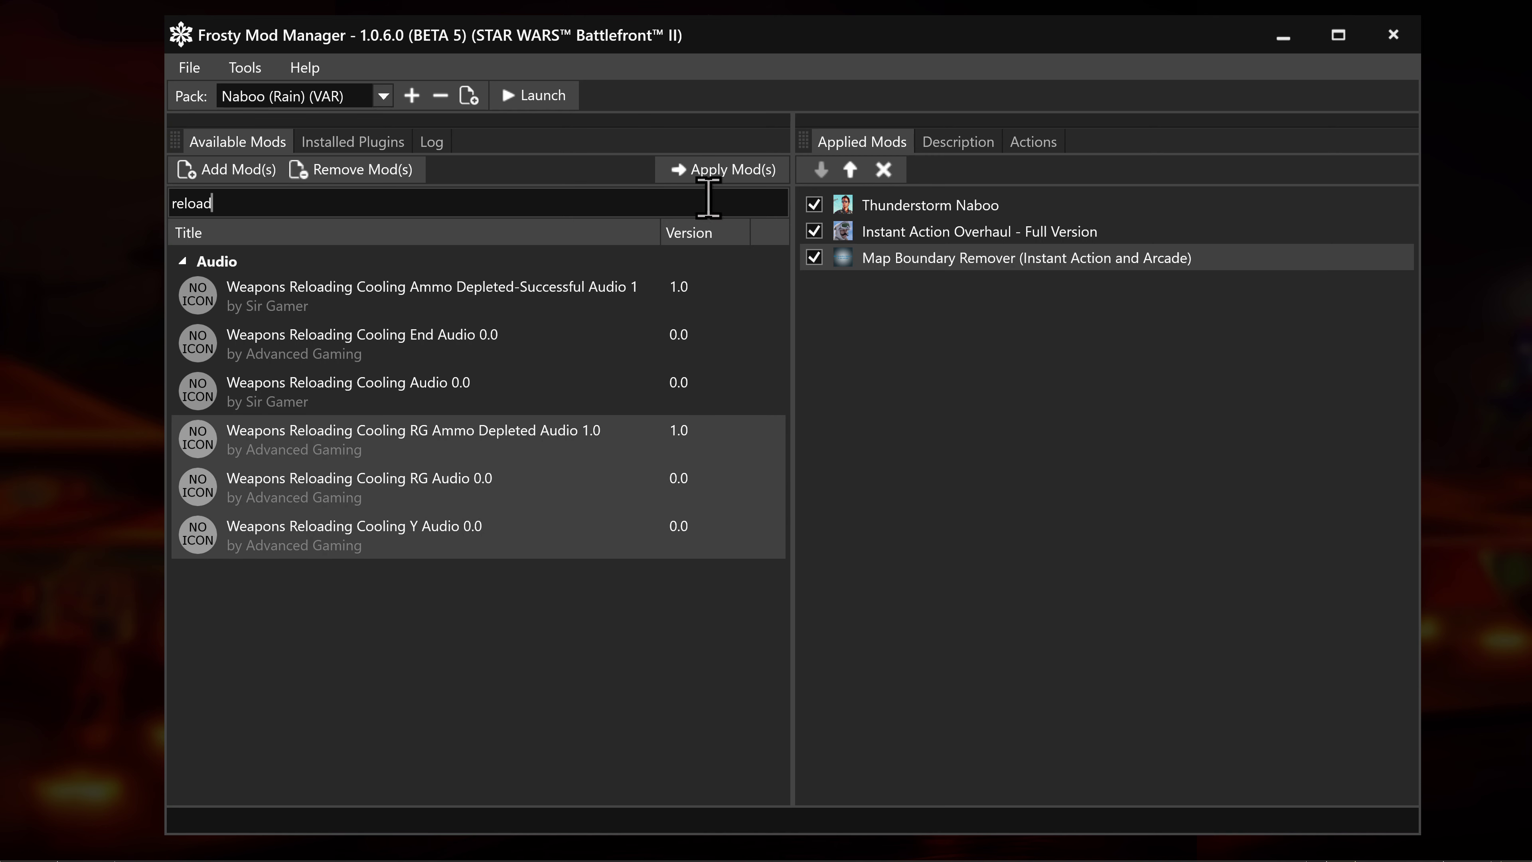
left_click(723, 172)
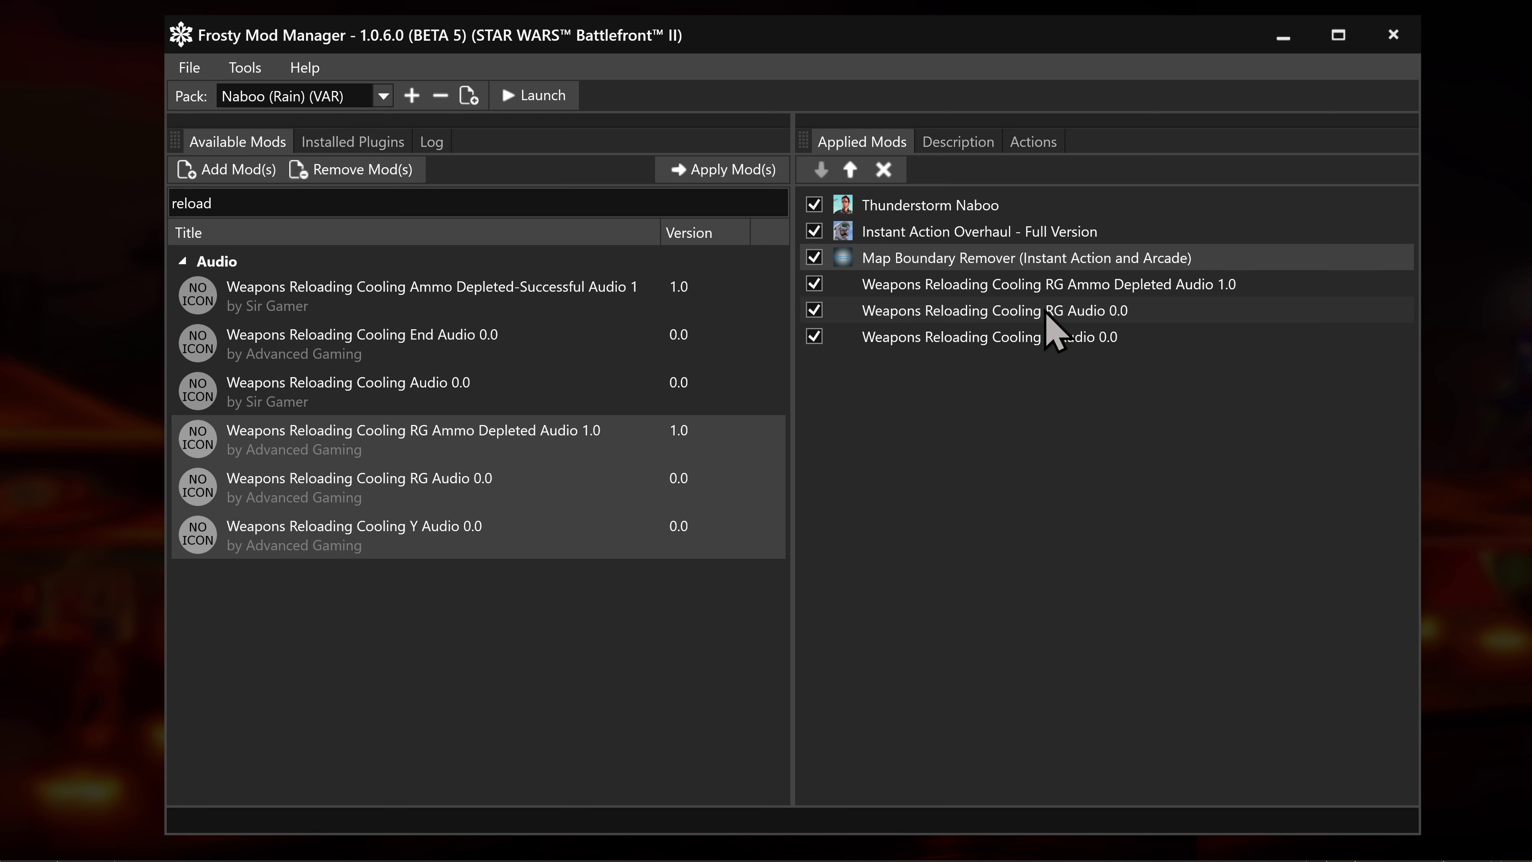
Compare the descriptions and affected files of the three applied Weapons Reloading Cooling audio mods, and return to the applied mods list.
left_click(565, 452)
left_click(961, 148)
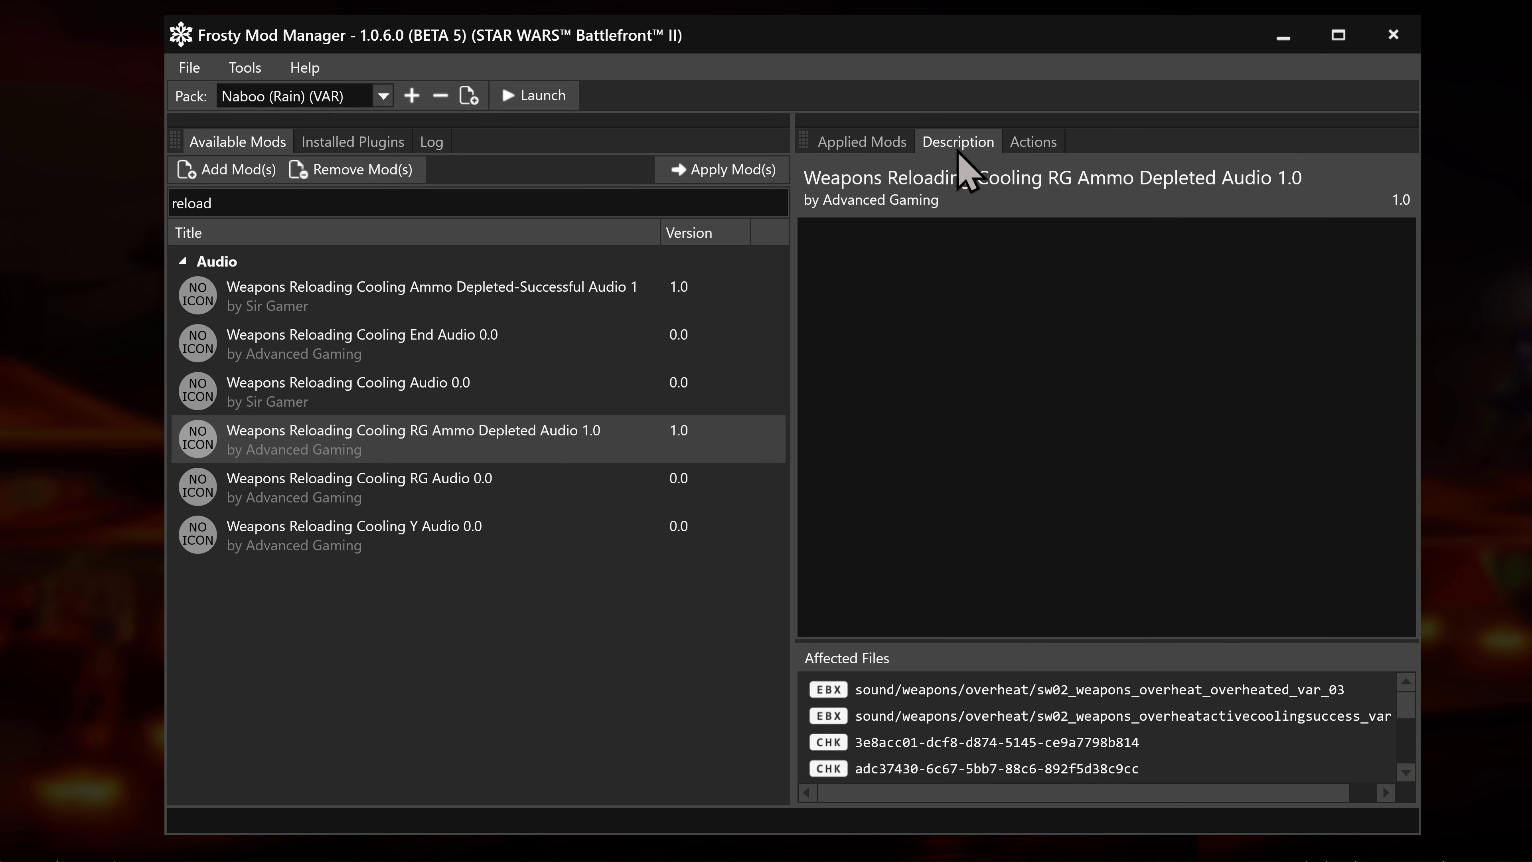
left_click(490, 496)
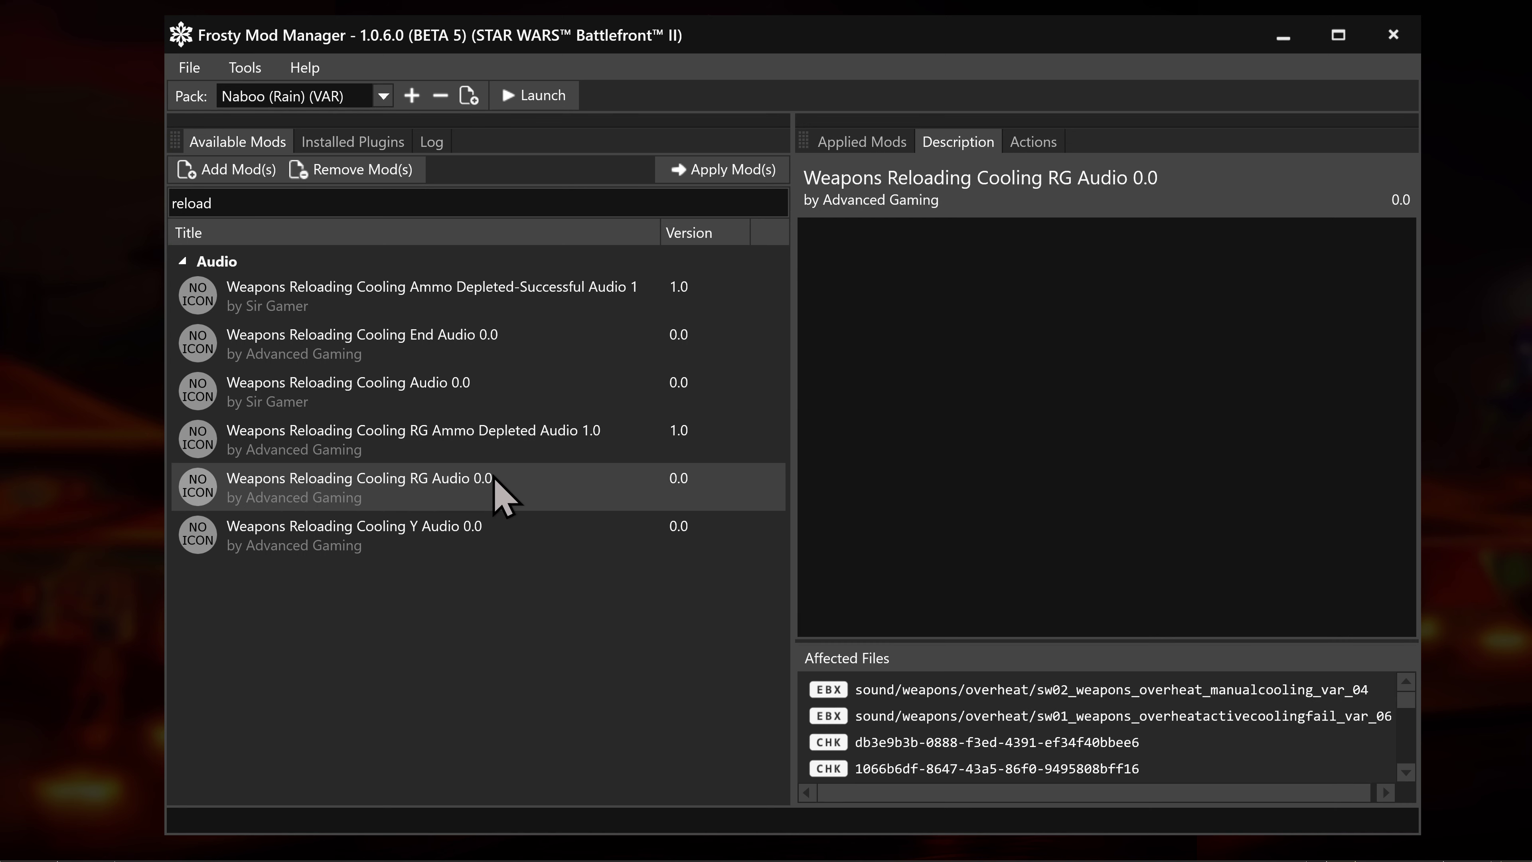
left_click(486, 444)
left_click(487, 486)
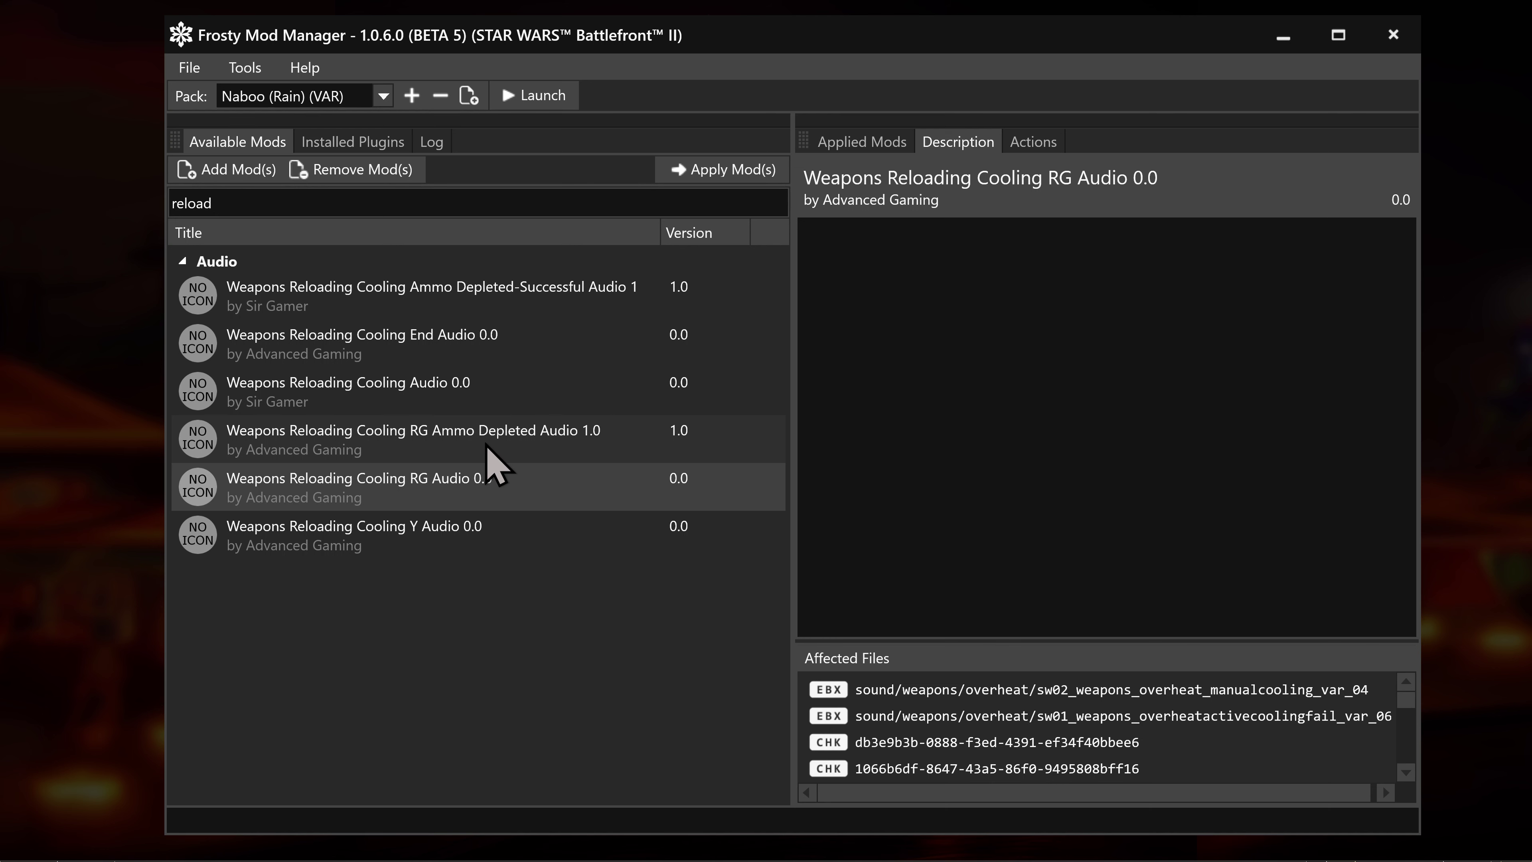
left_click(488, 464)
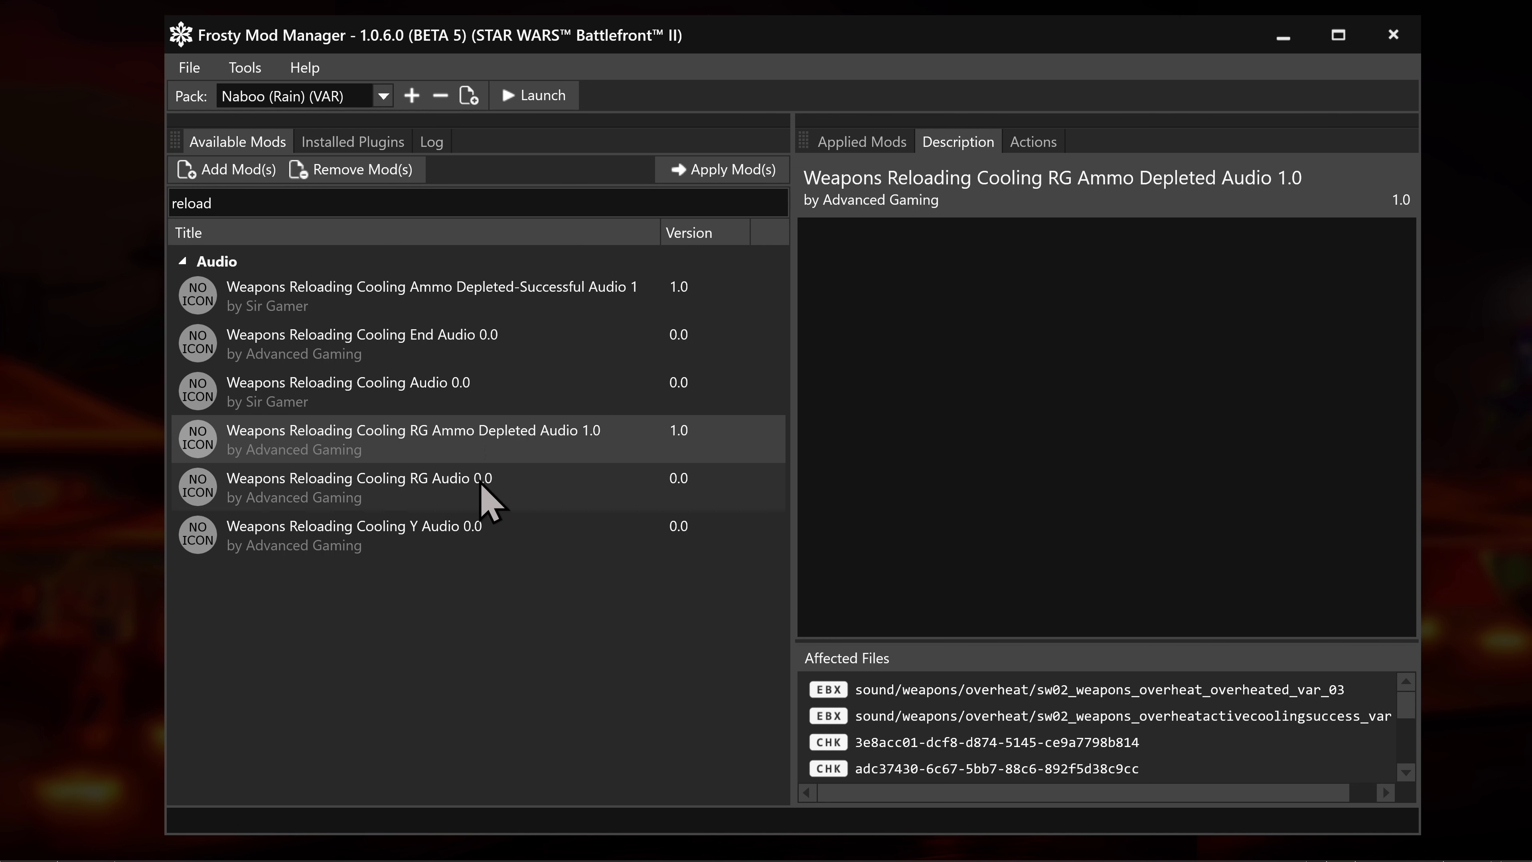
left_click(444, 533)
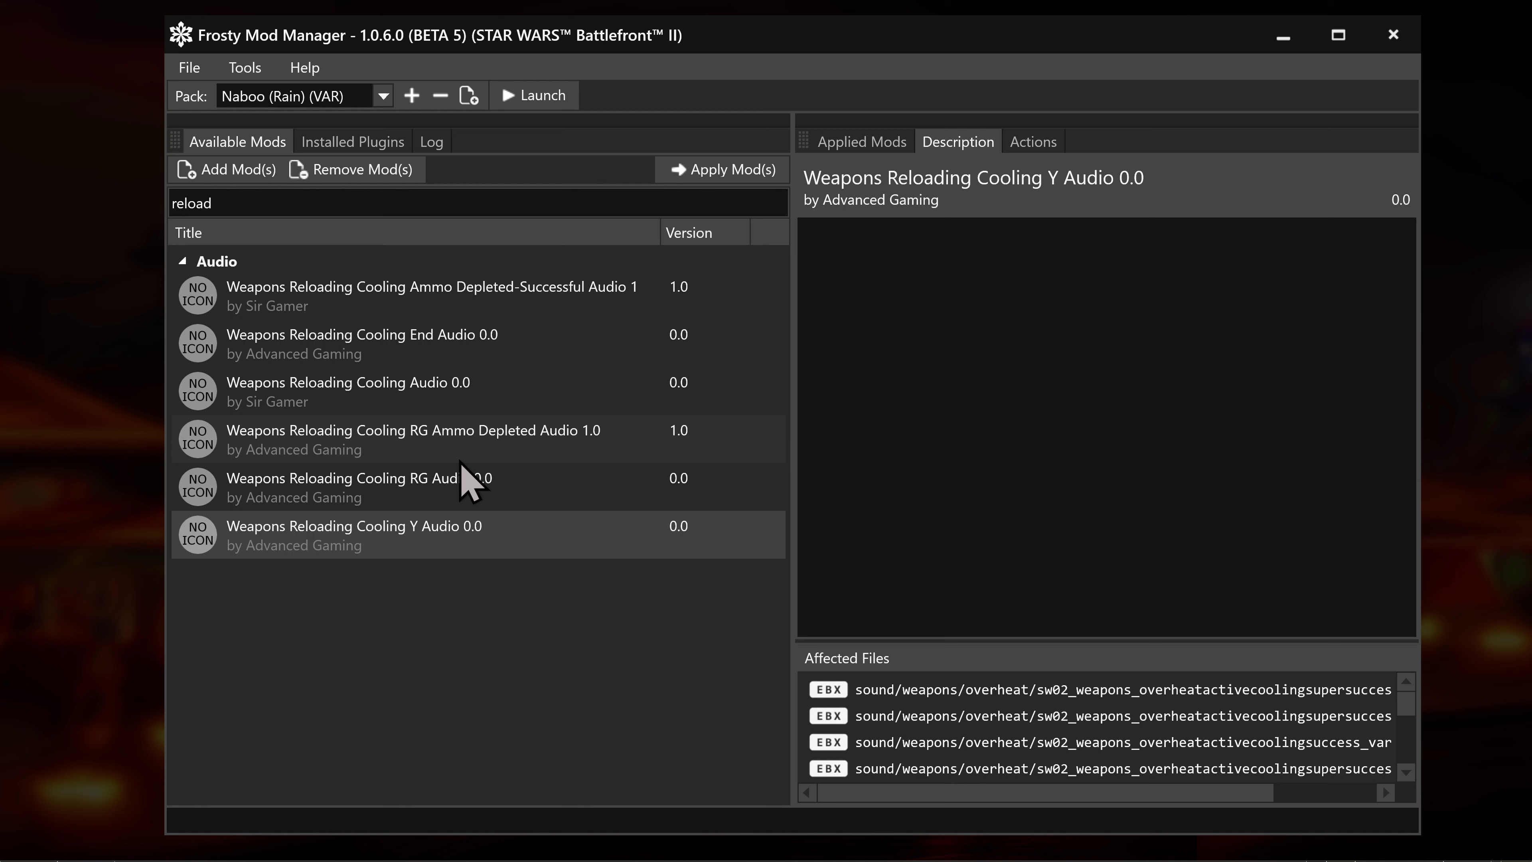
left_click(834, 143)
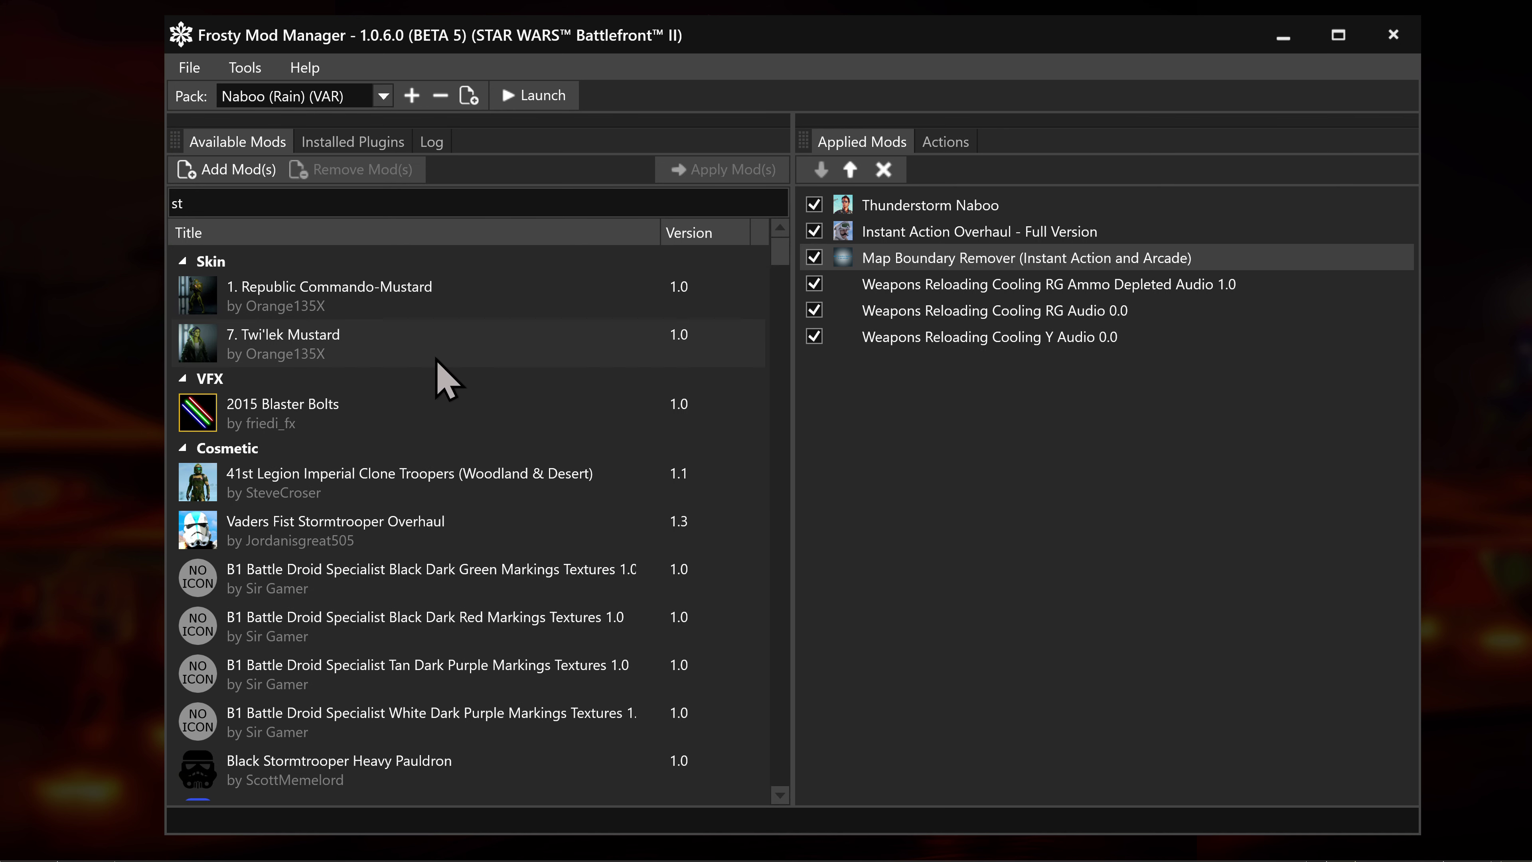
Browse the available mods filtered by "st" and view the description of ST Skin Pack - Purge Trooper.
scroll(401, 354, "down", 3)
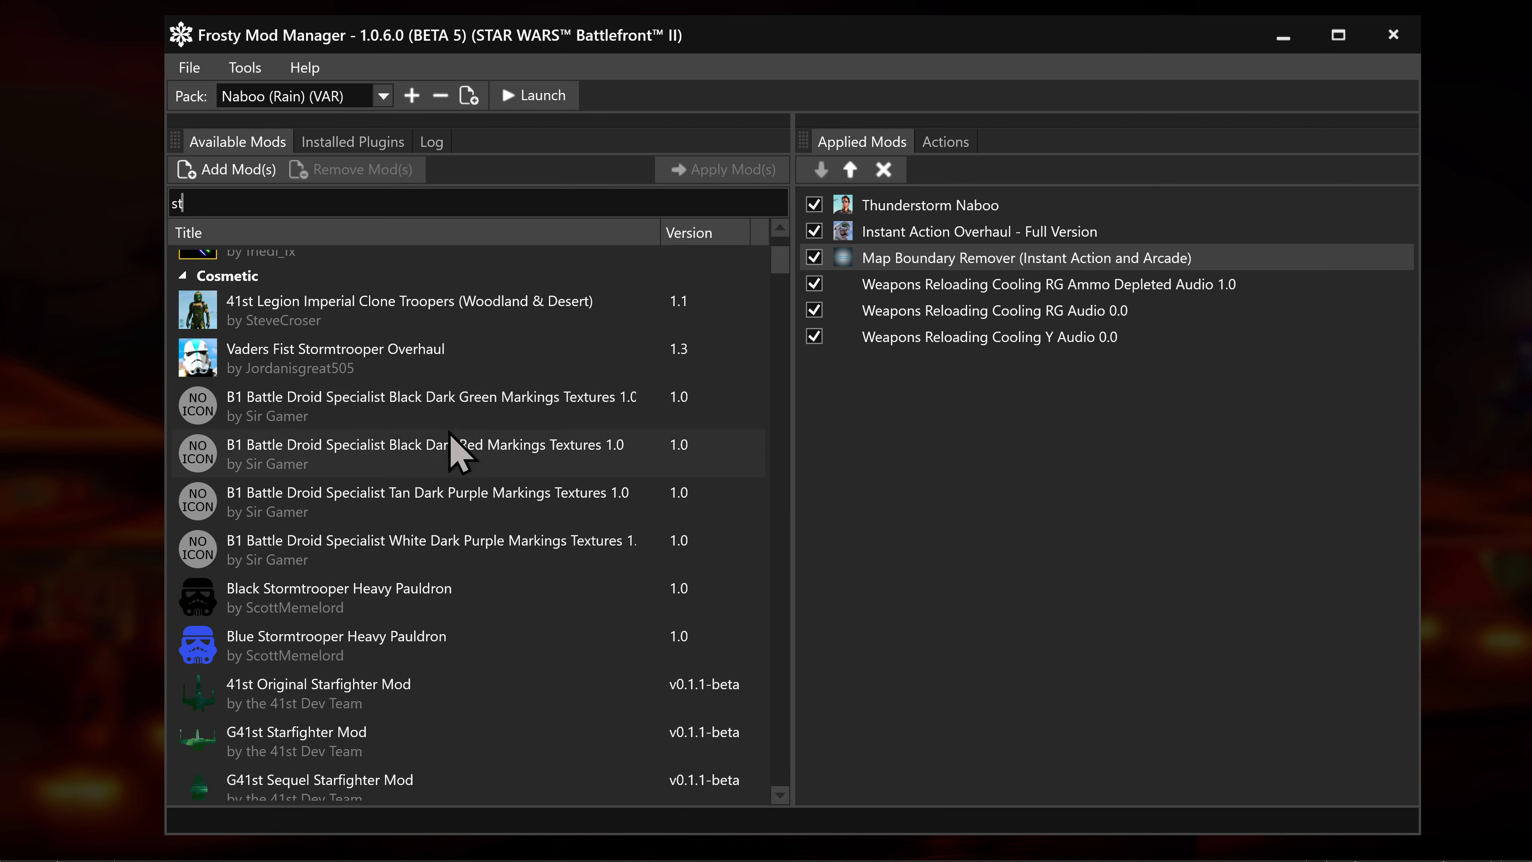
scroll(453, 464, "down", 10)
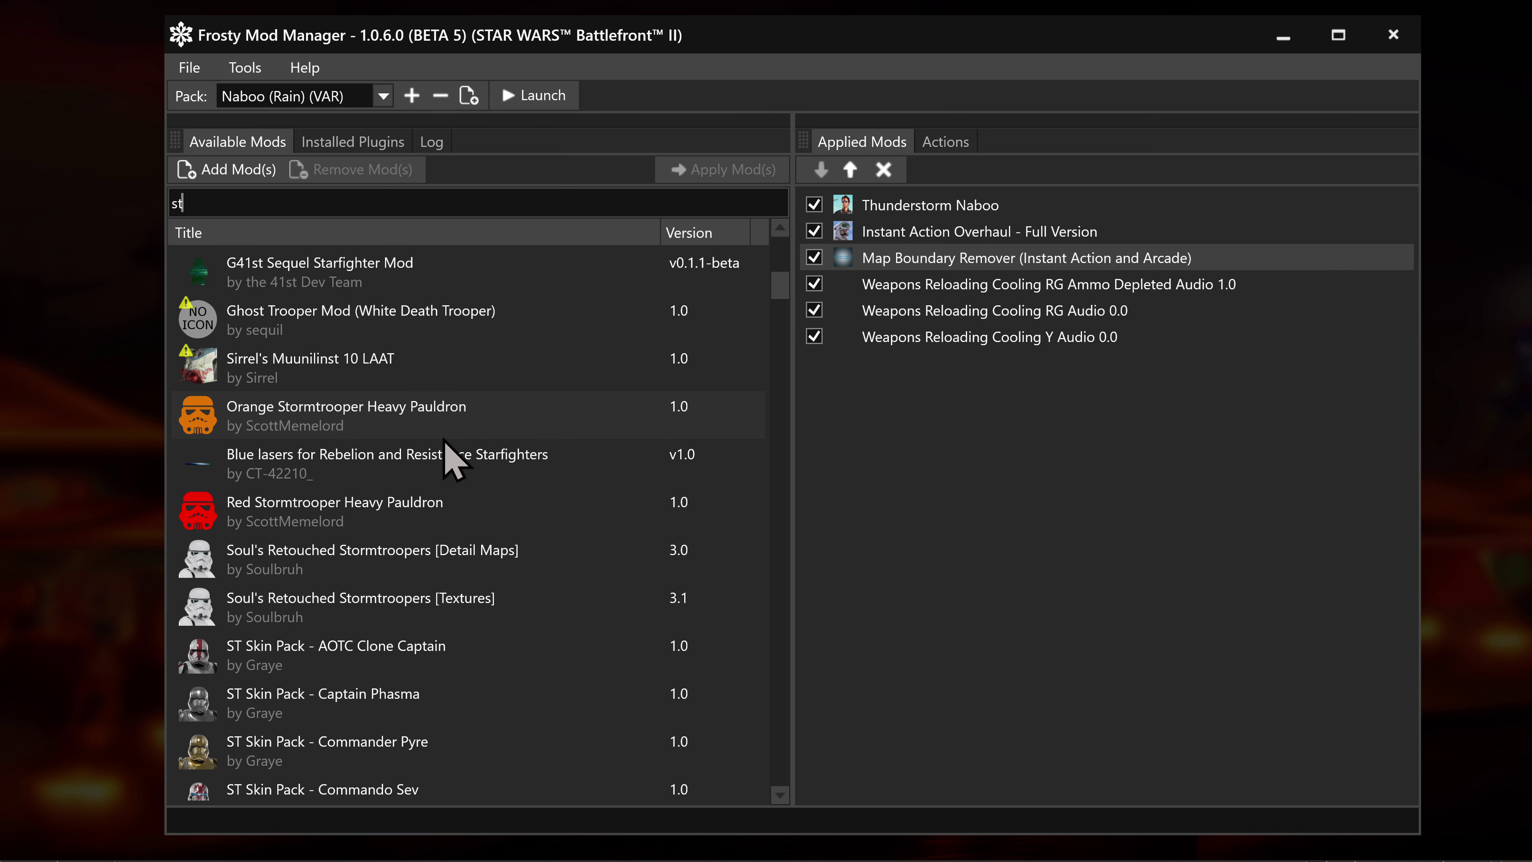
scroll(461, 495, "down", 2)
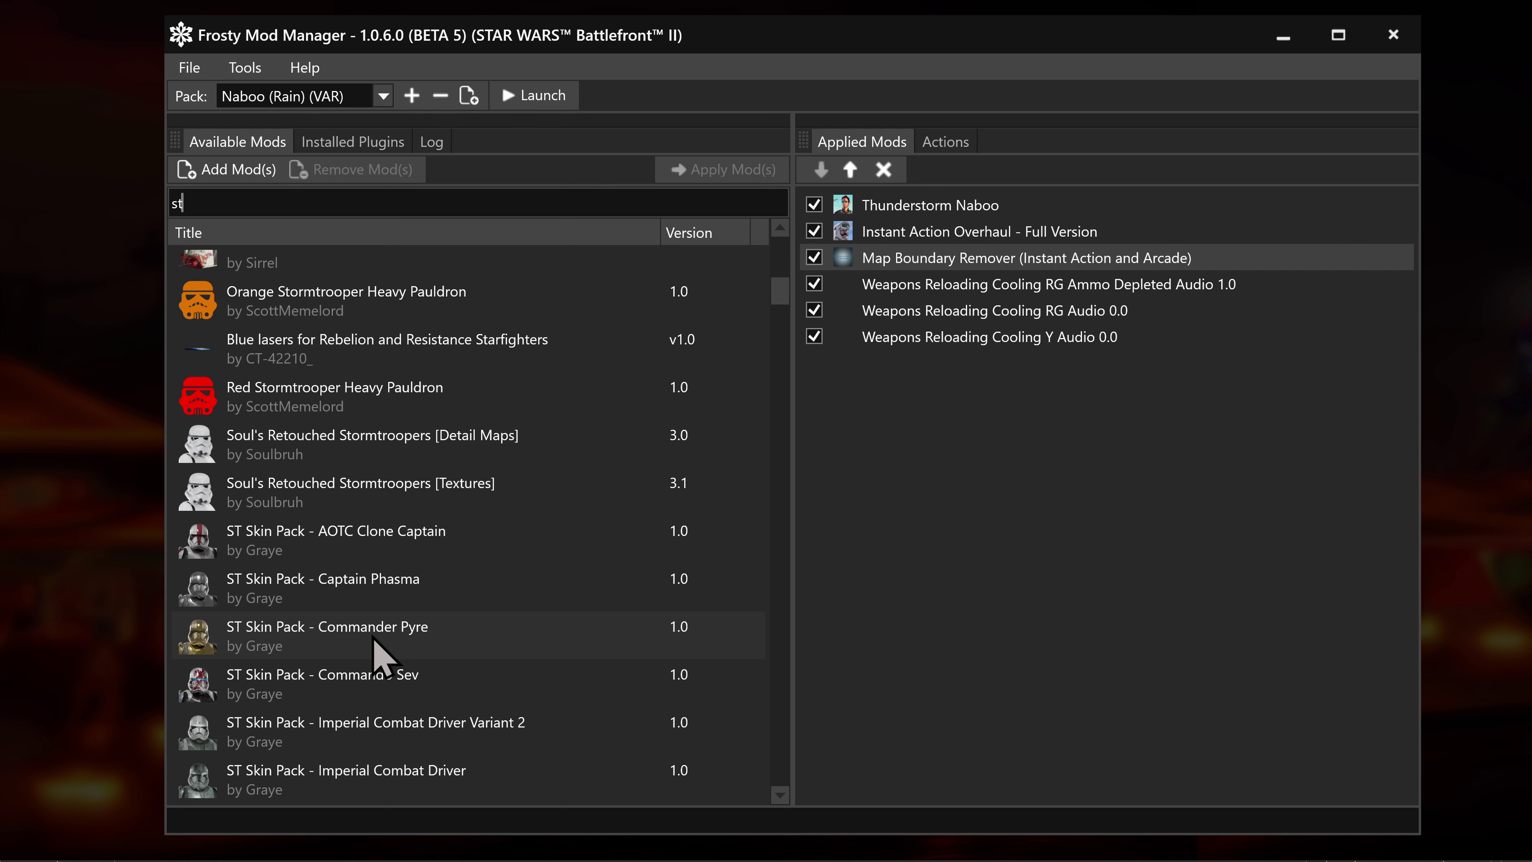
scroll(391, 631, "down", 1)
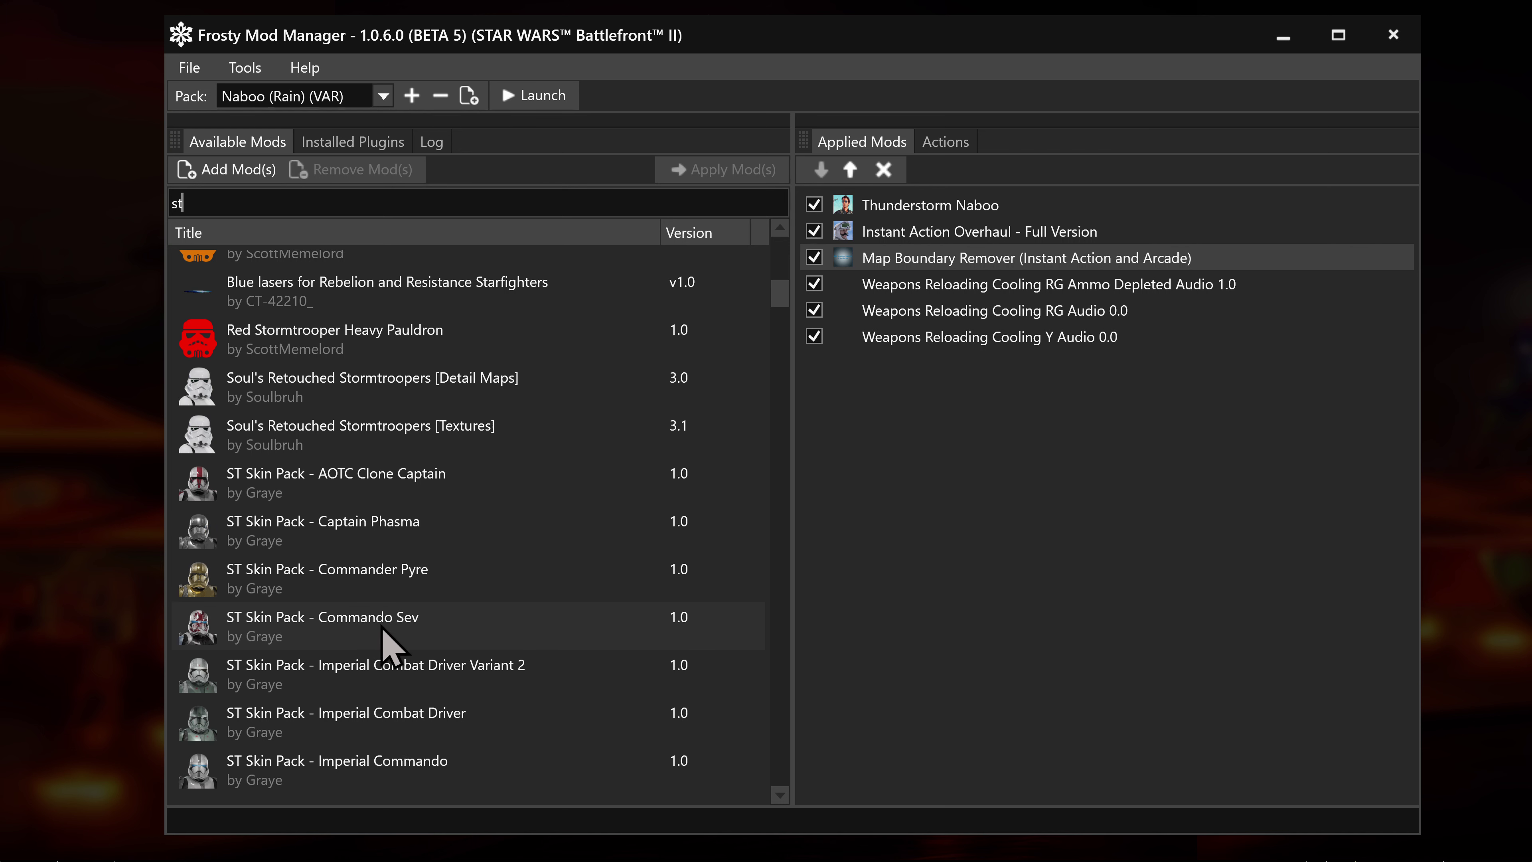
scroll(366, 725, "down", 1)
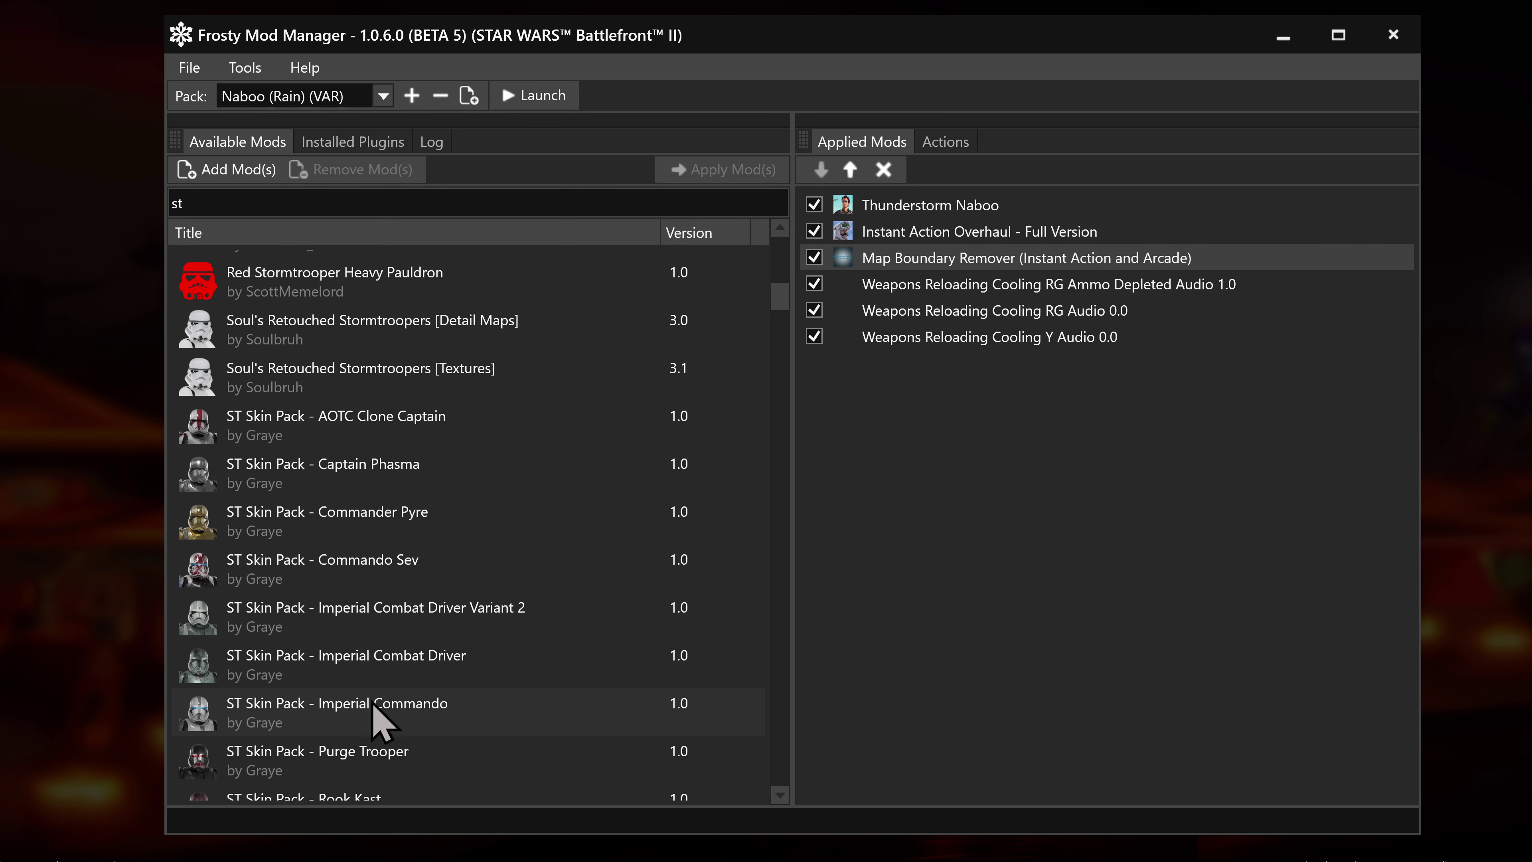
left_click(384, 759)
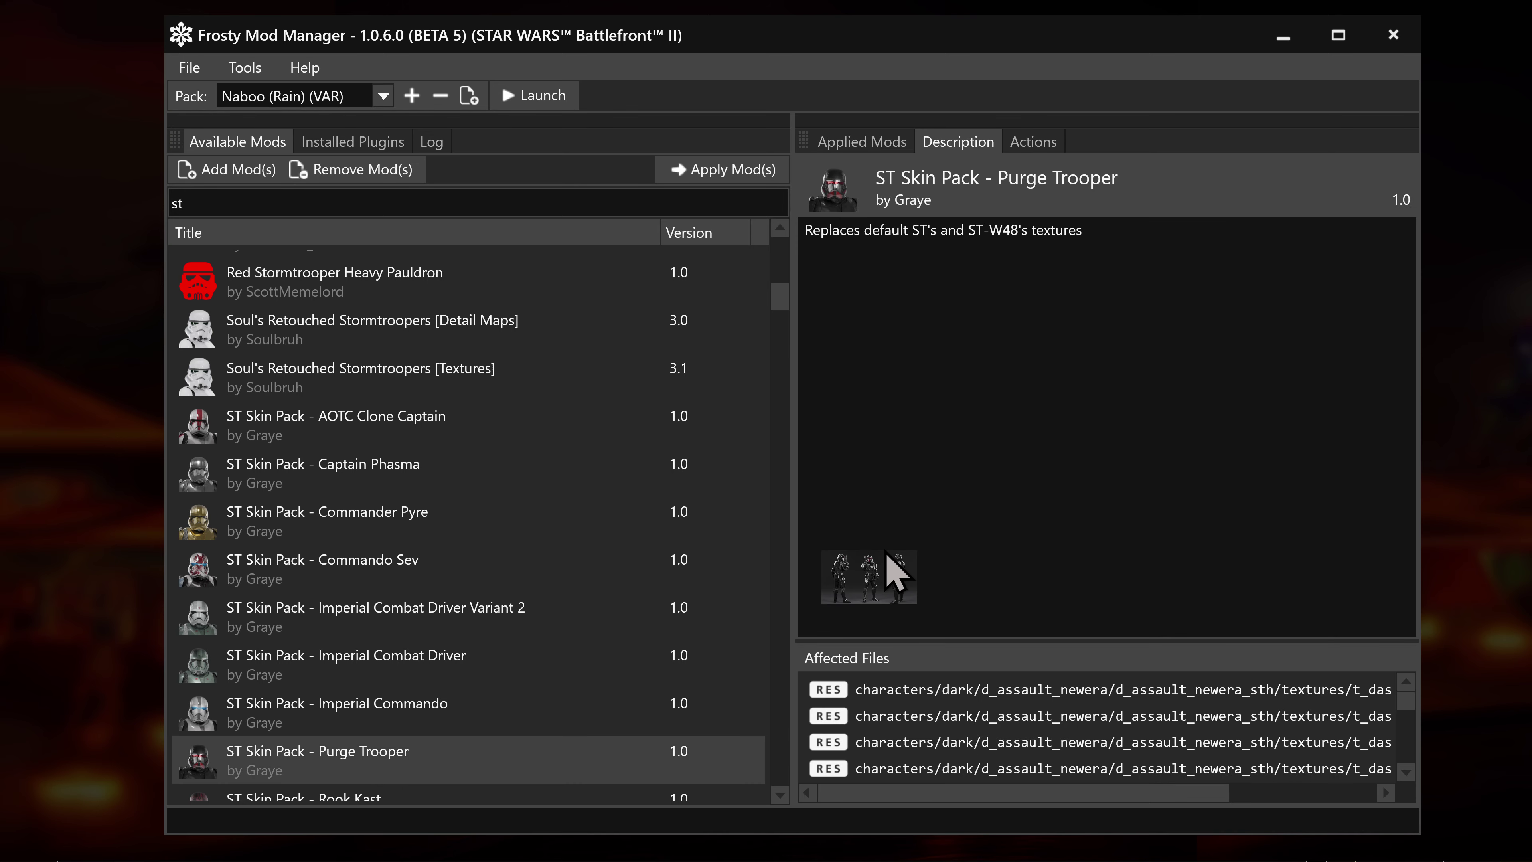
Compare the enlarged previews of ST Skin Pack - Purge Trooper and ST Skin Pack - ST Retouch, and apply ST Retouch to the pack.
left_click(927, 558)
left_click(1024, 539)
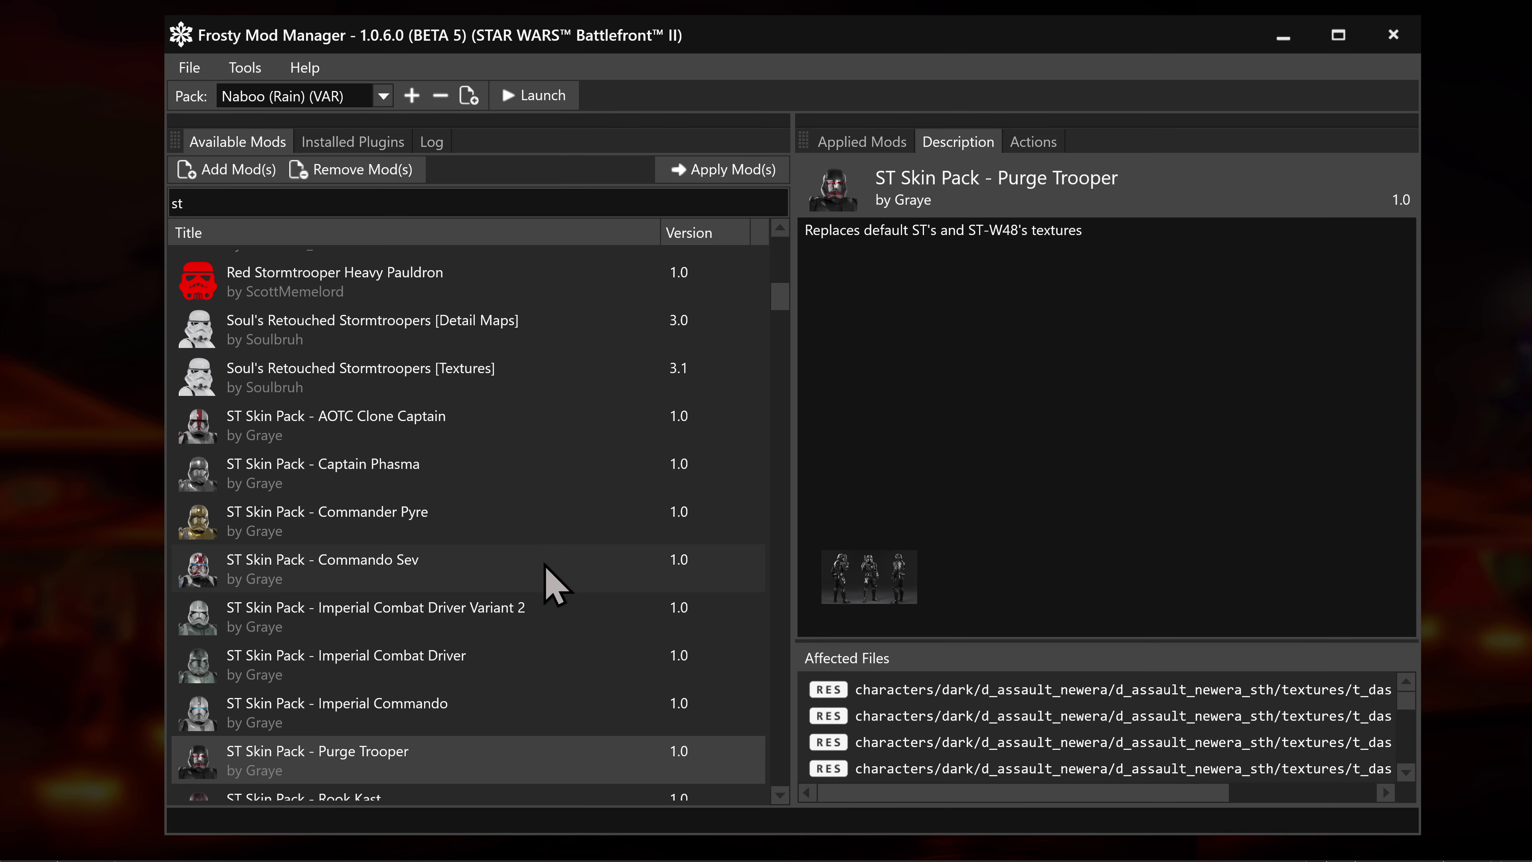
scroll(368, 734, "down", 2)
left_click(387, 743)
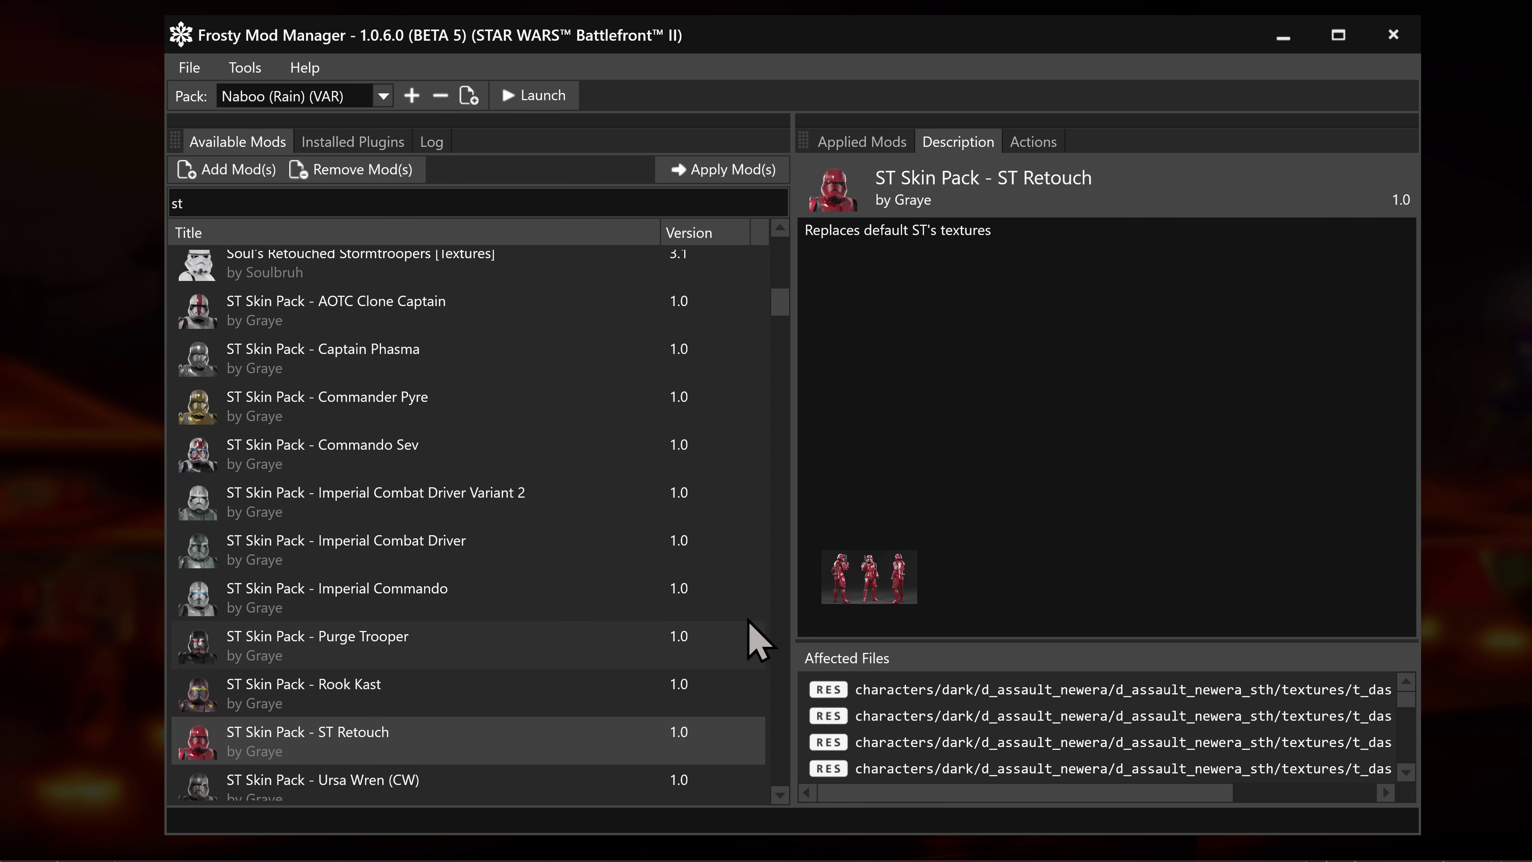
left_click(851, 577)
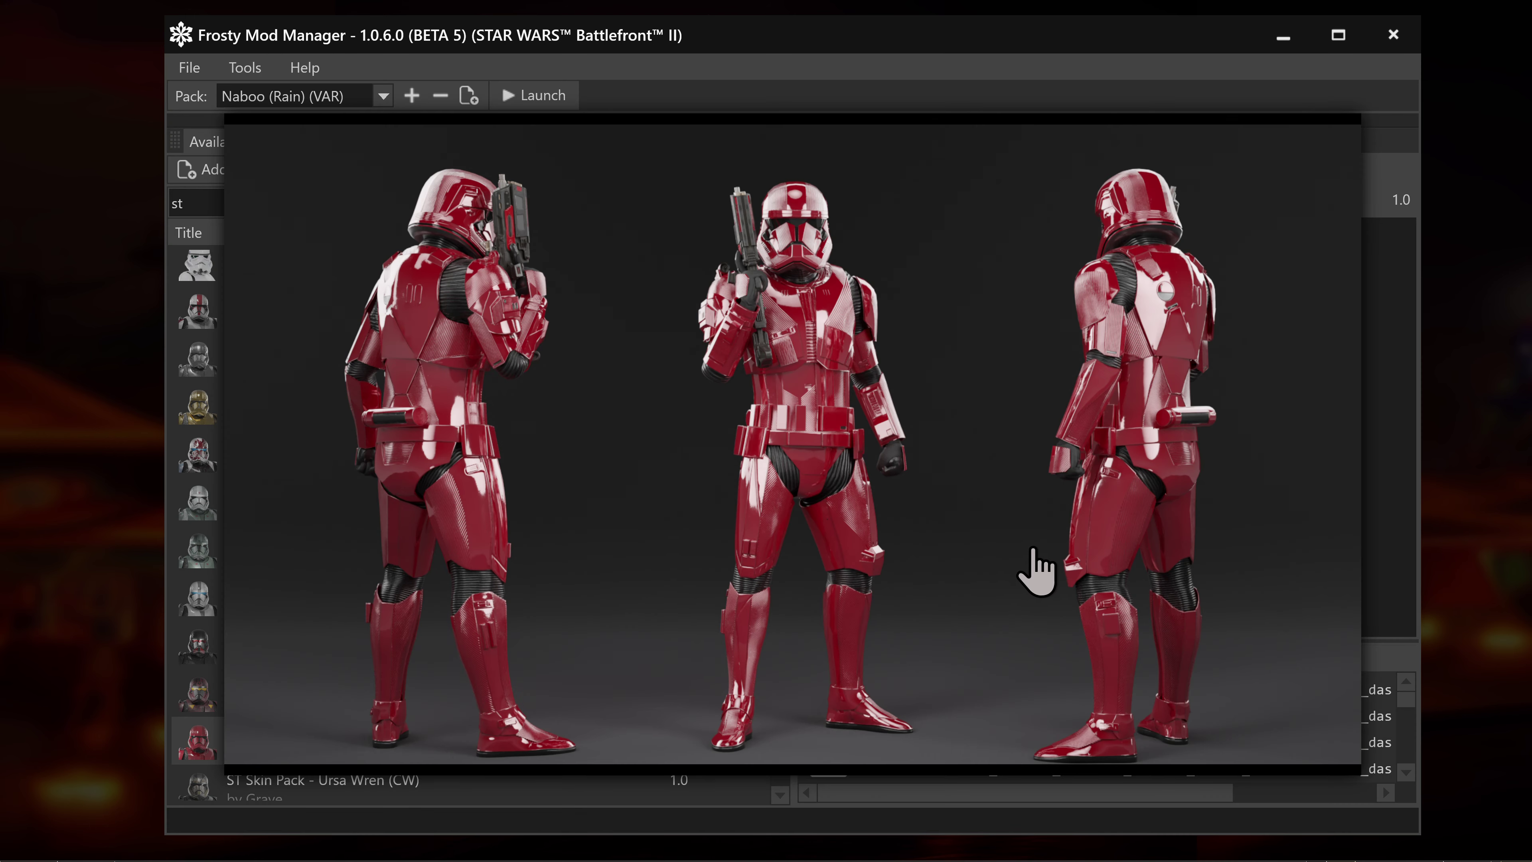
left_click(950, 543)
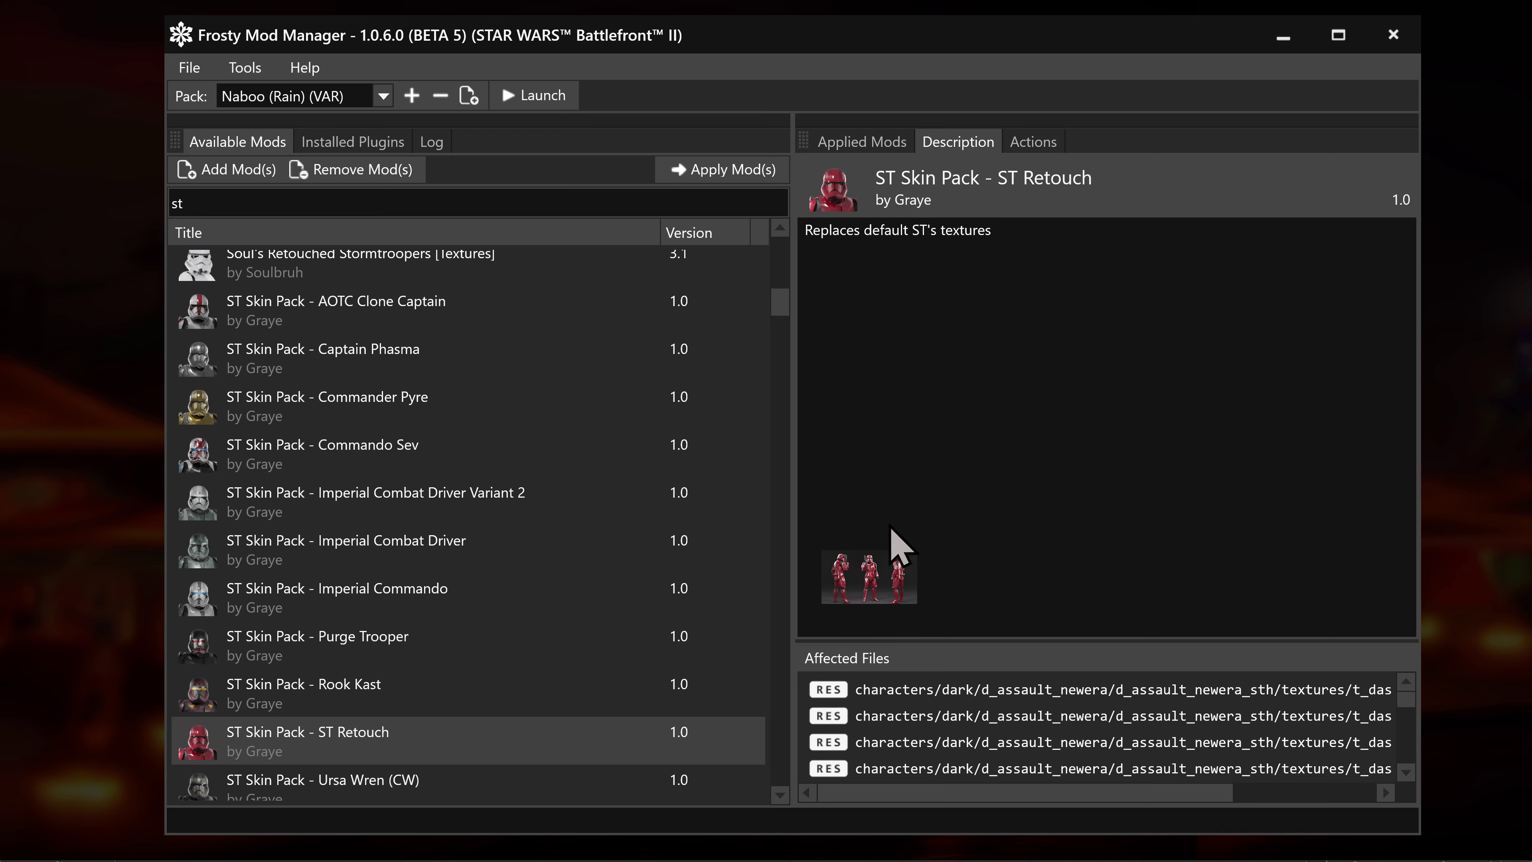
left_click(850, 582)
left_click(933, 541)
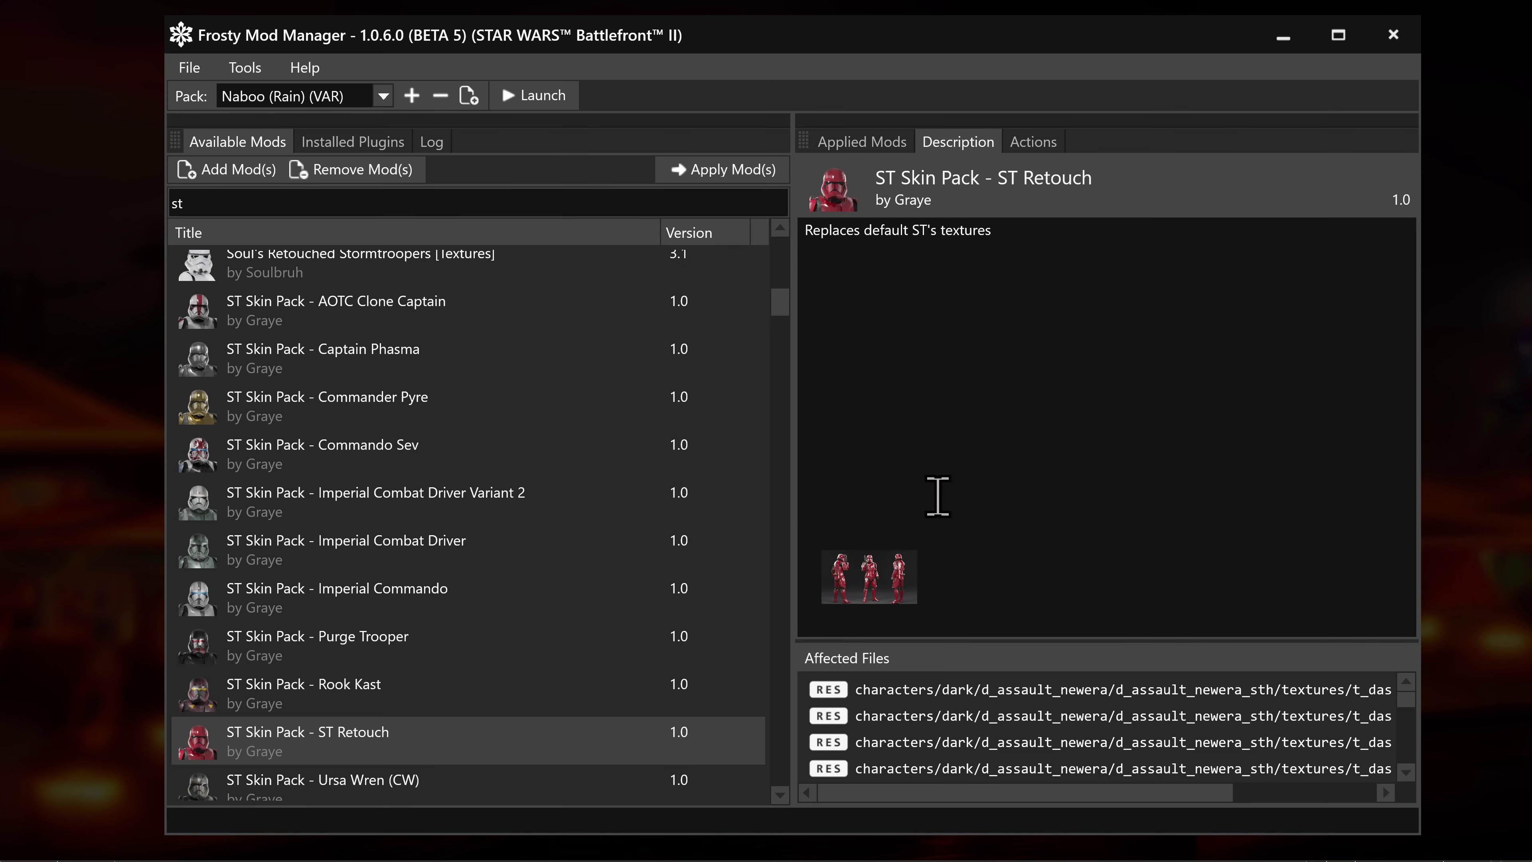
left_click(902, 143)
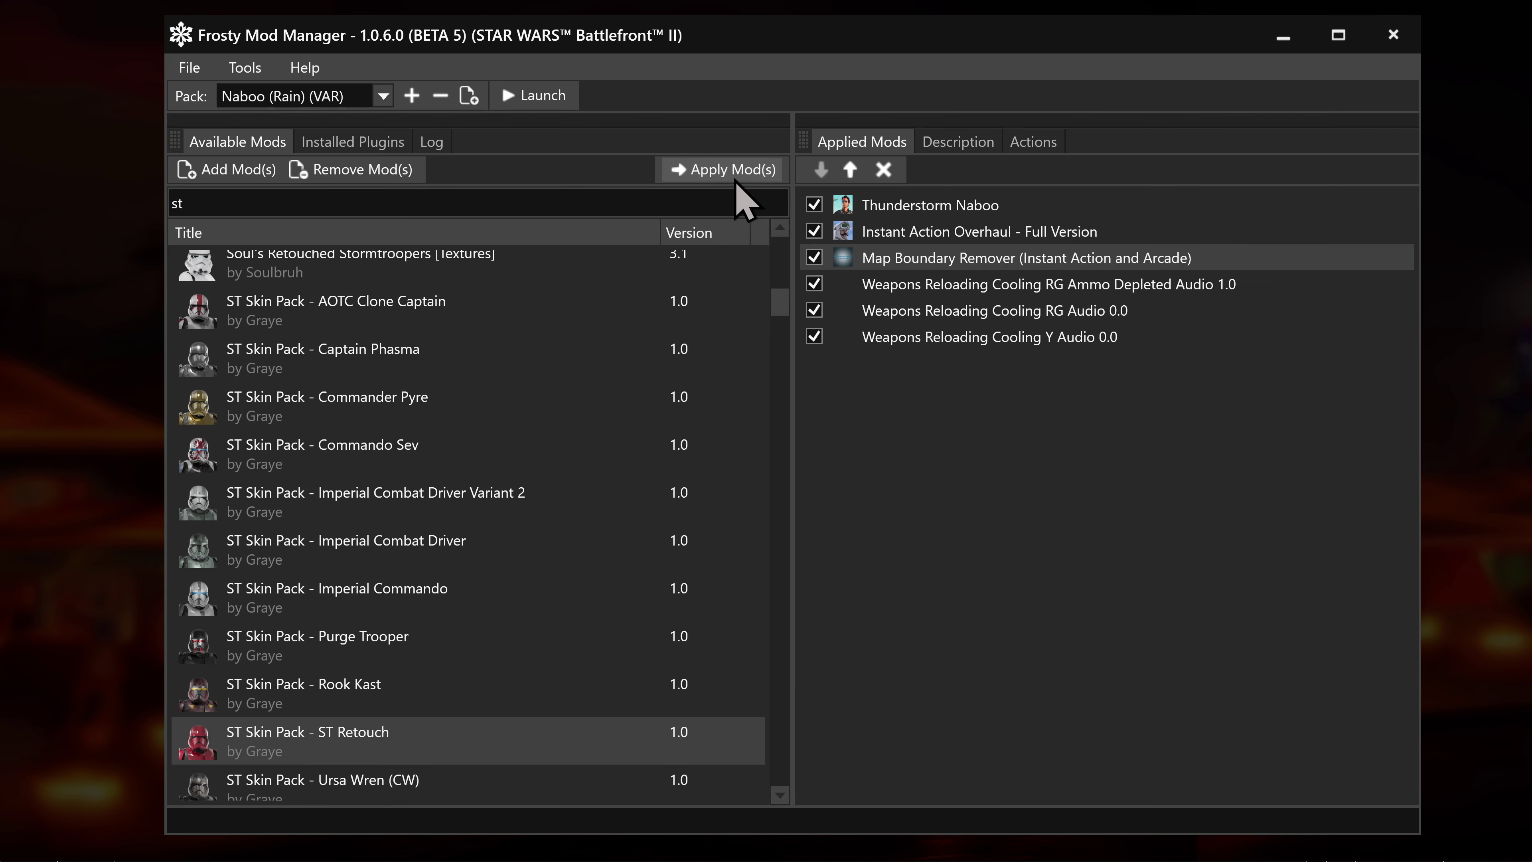
left_click(724, 169)
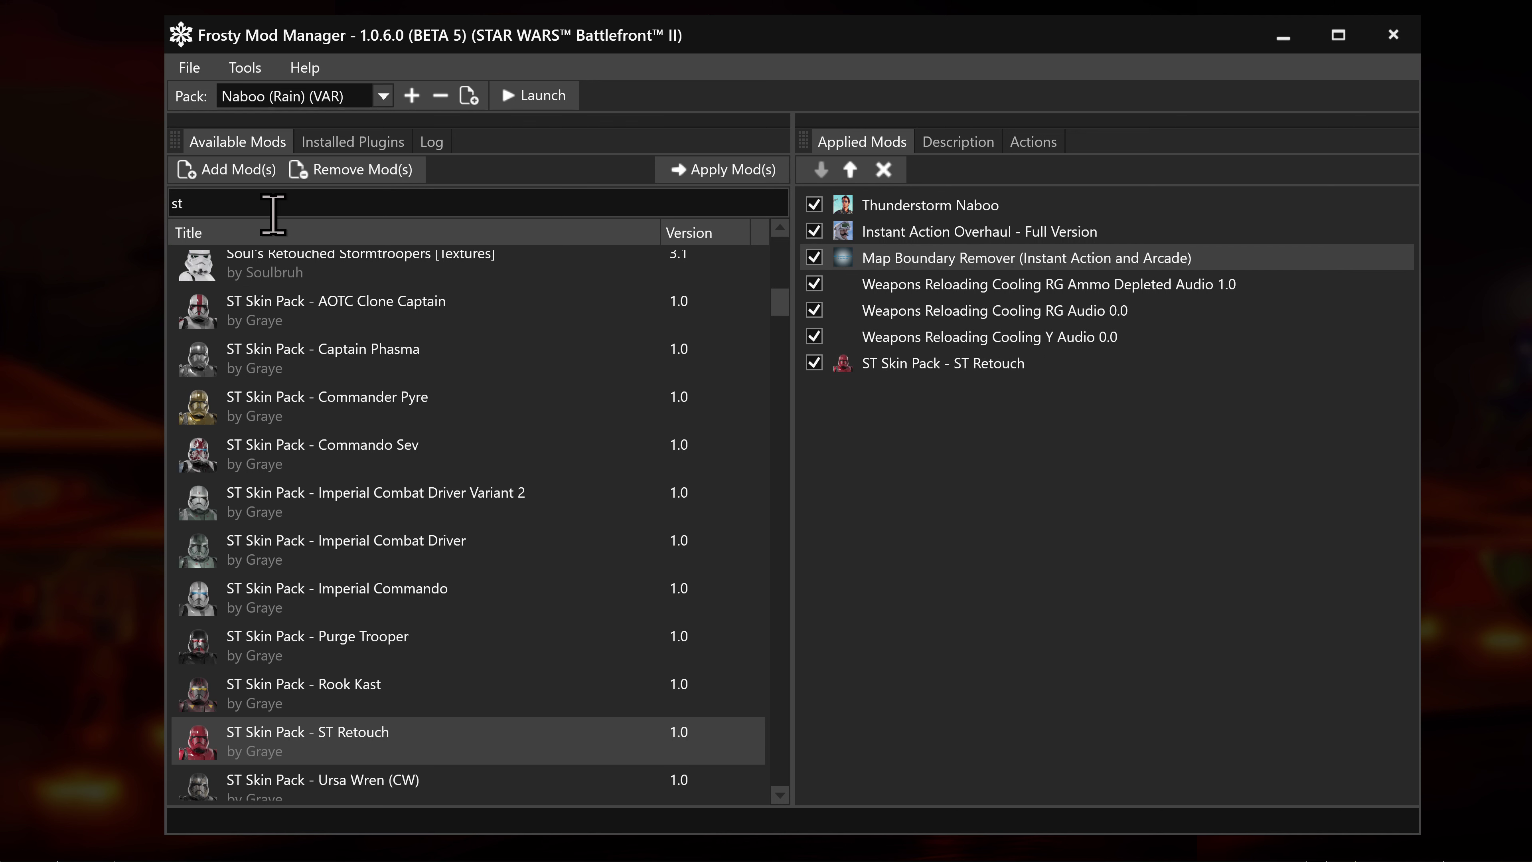
Filter the available mods by "rg" and apply Improved Battle Droids (E5 RG4D Replacer).
type("g")
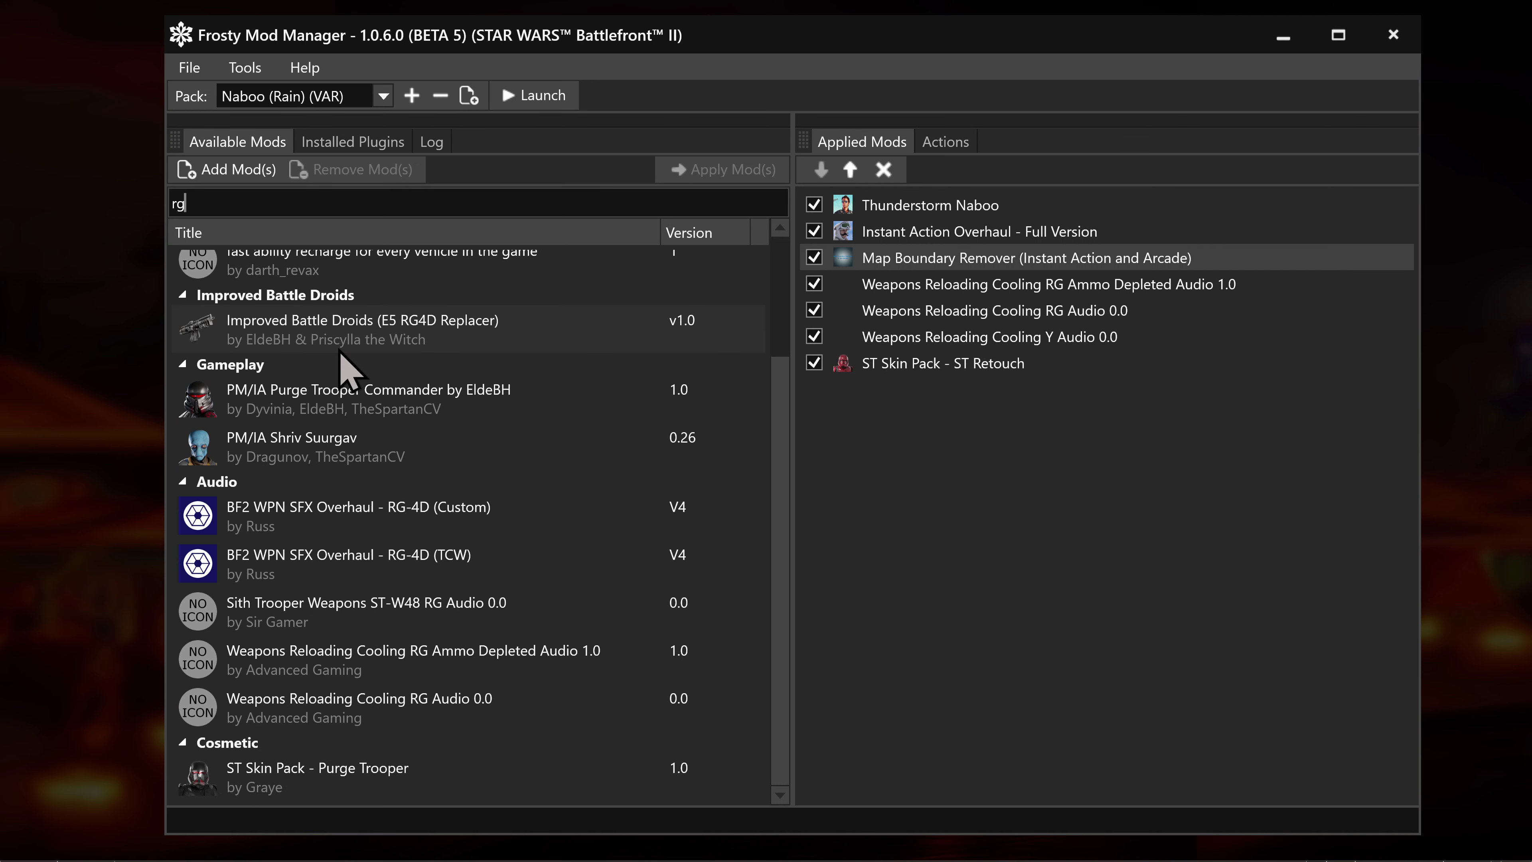
scroll(416, 531, "up", 2)
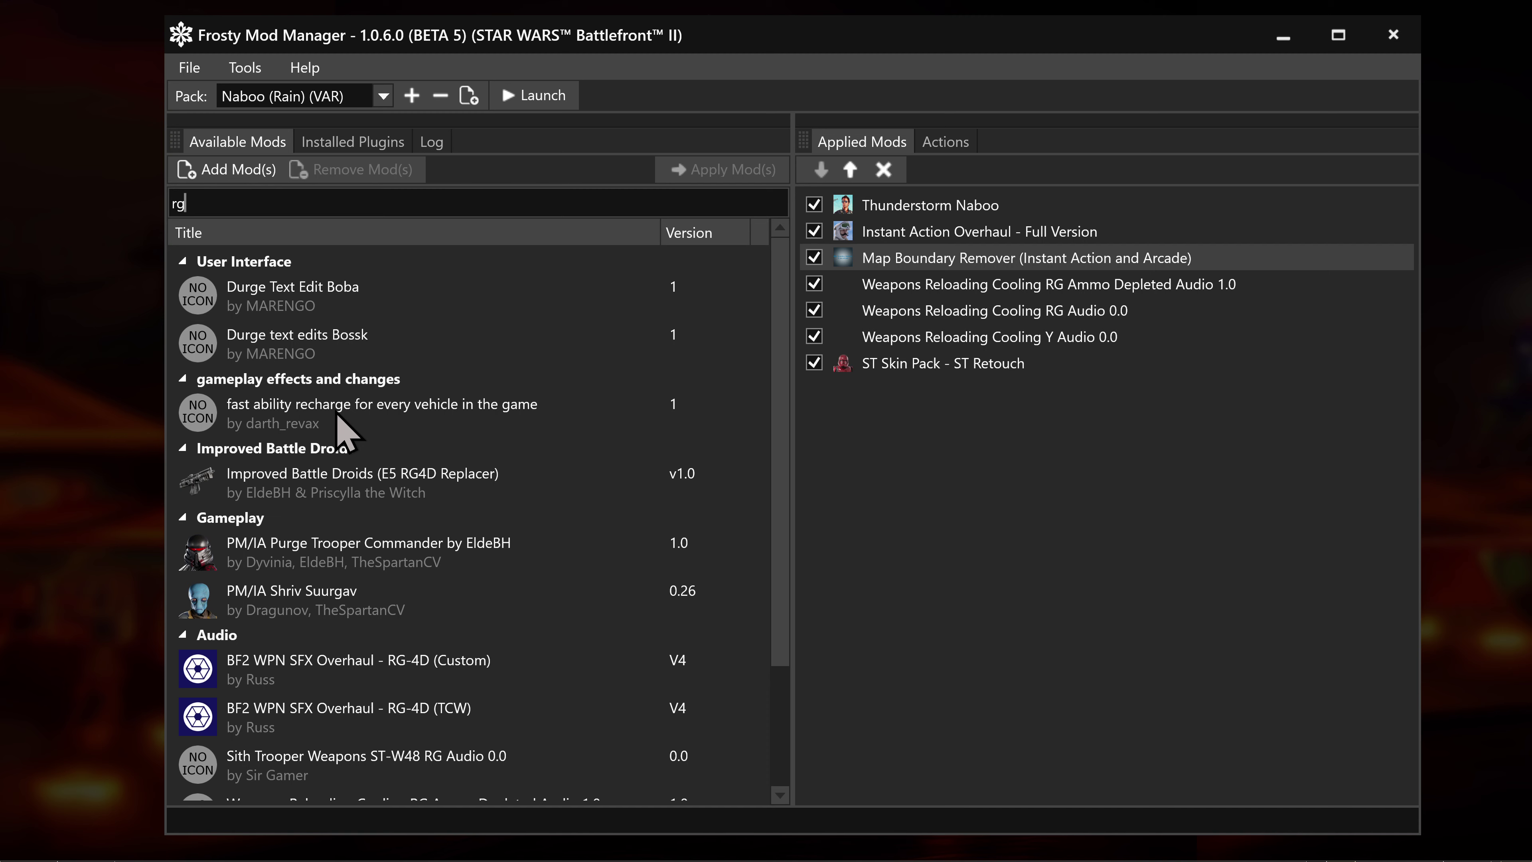
scroll(356, 422, "down", 1)
left_click(362, 437)
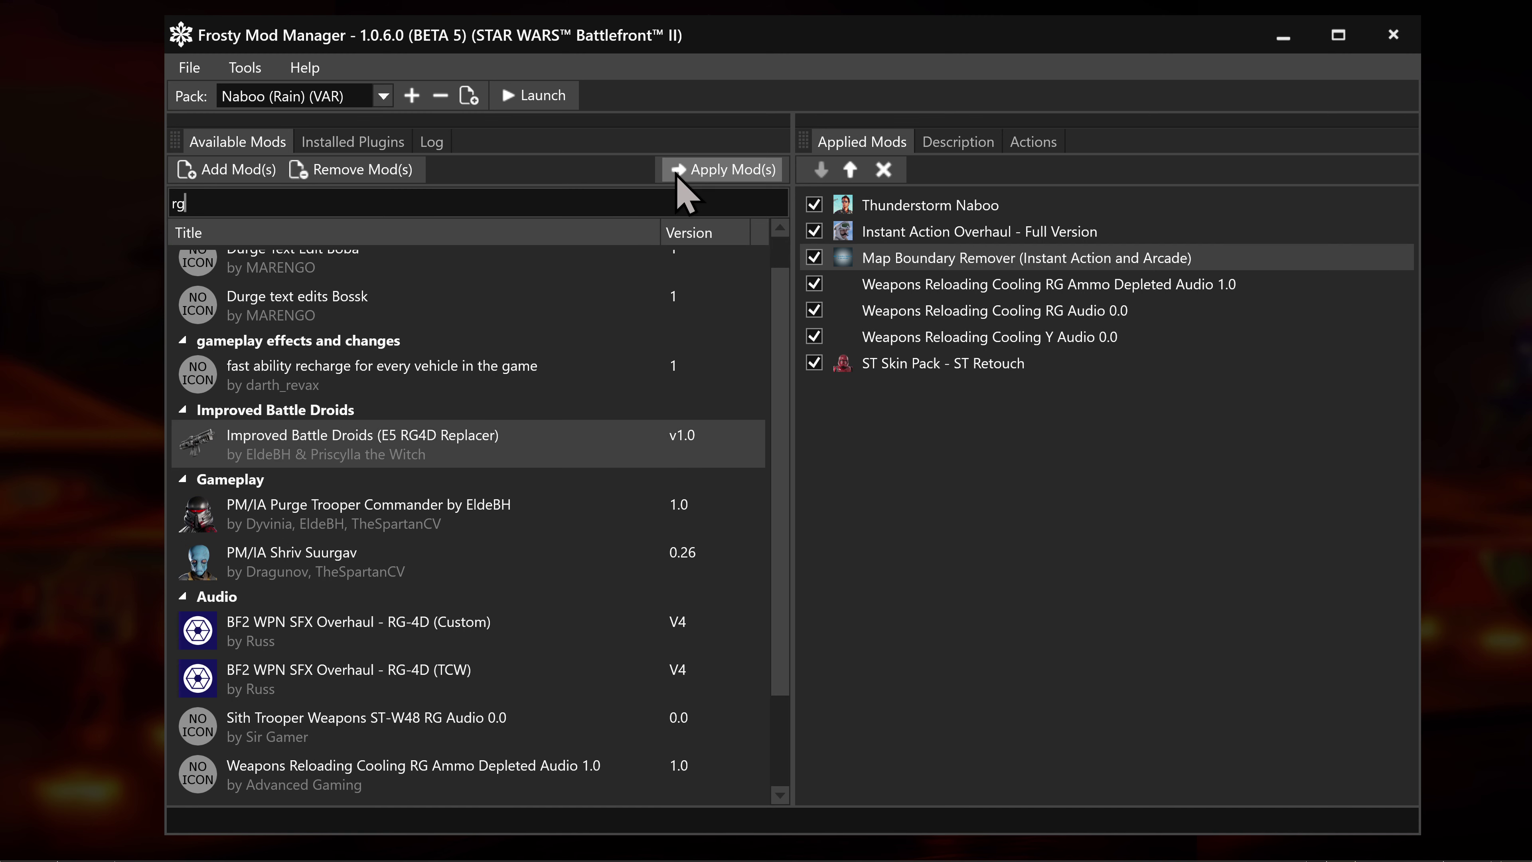
left_click(681, 172)
Apply the Sith Trooper Weapons ST-W48 RG Audio 0.0 mod from the filtered list and select it among the applied mods.
scroll(386, 519, "down", 2)
scroll(367, 712, "up", 1)
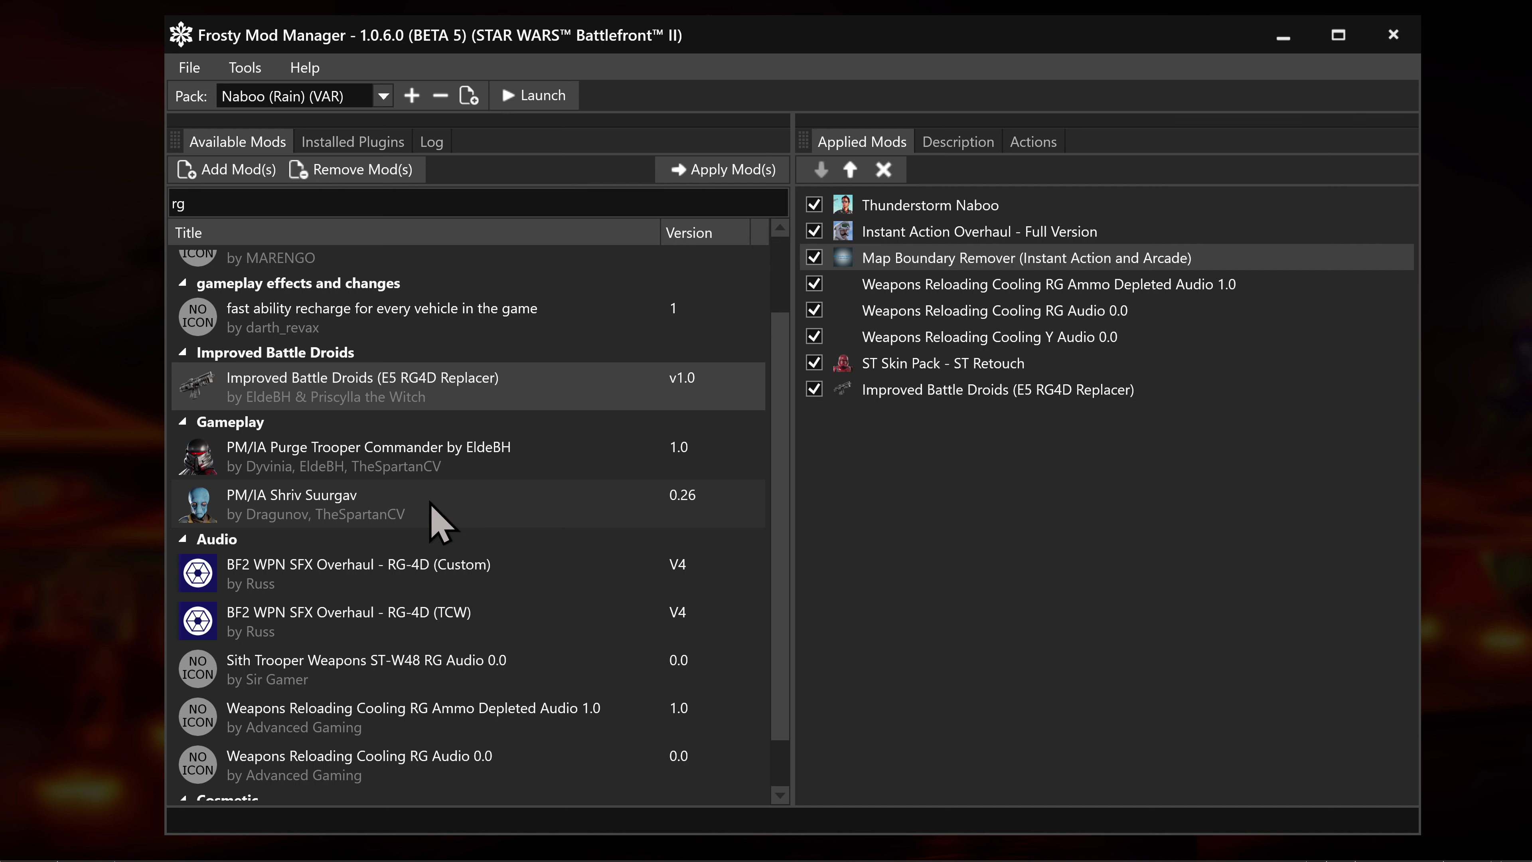
scroll(474, 538, "down", 1)
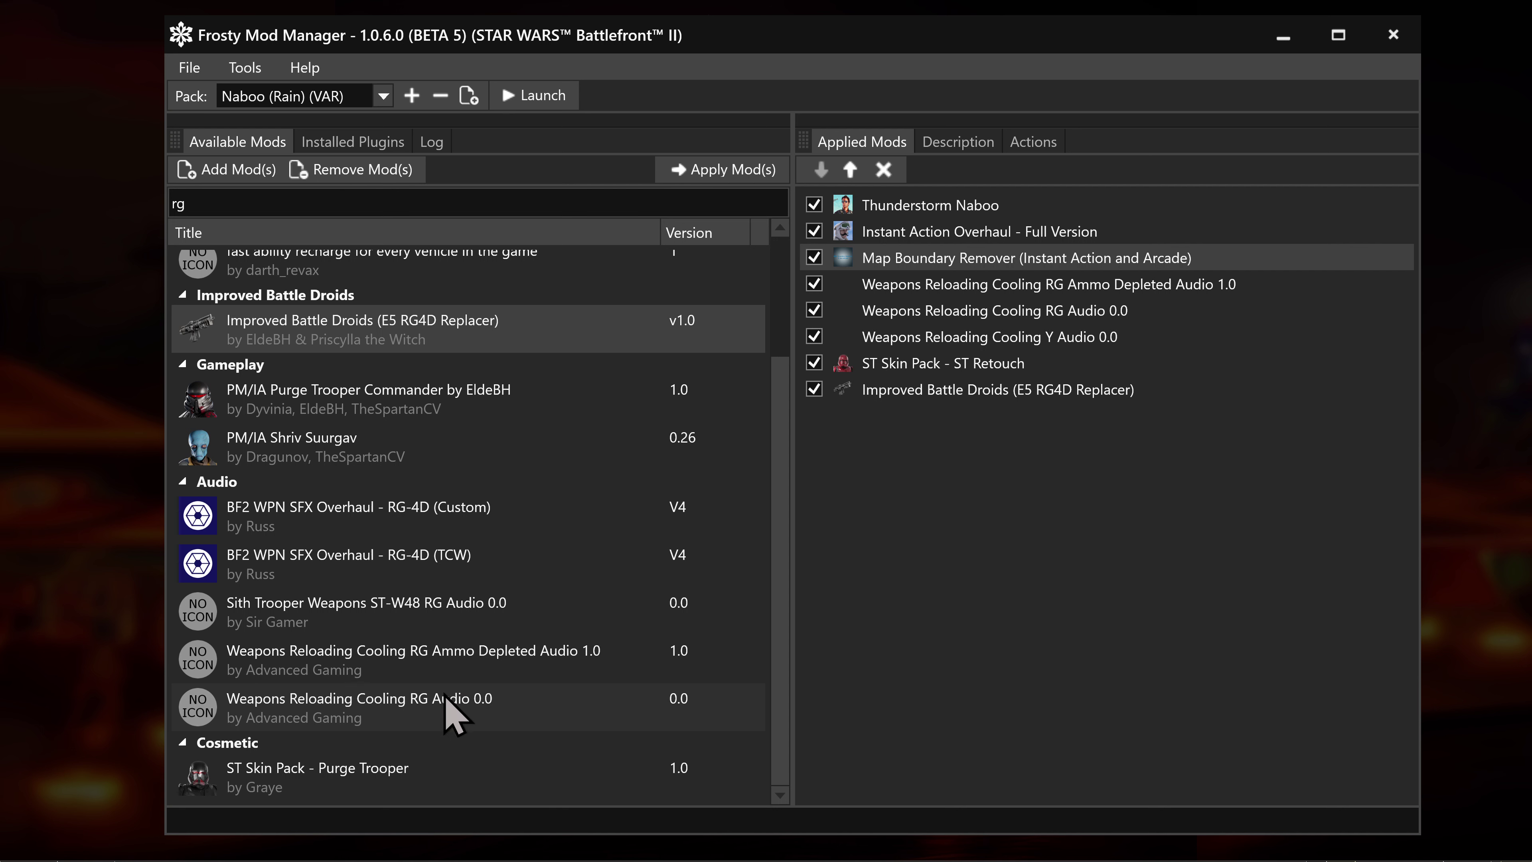
left_click(451, 626)
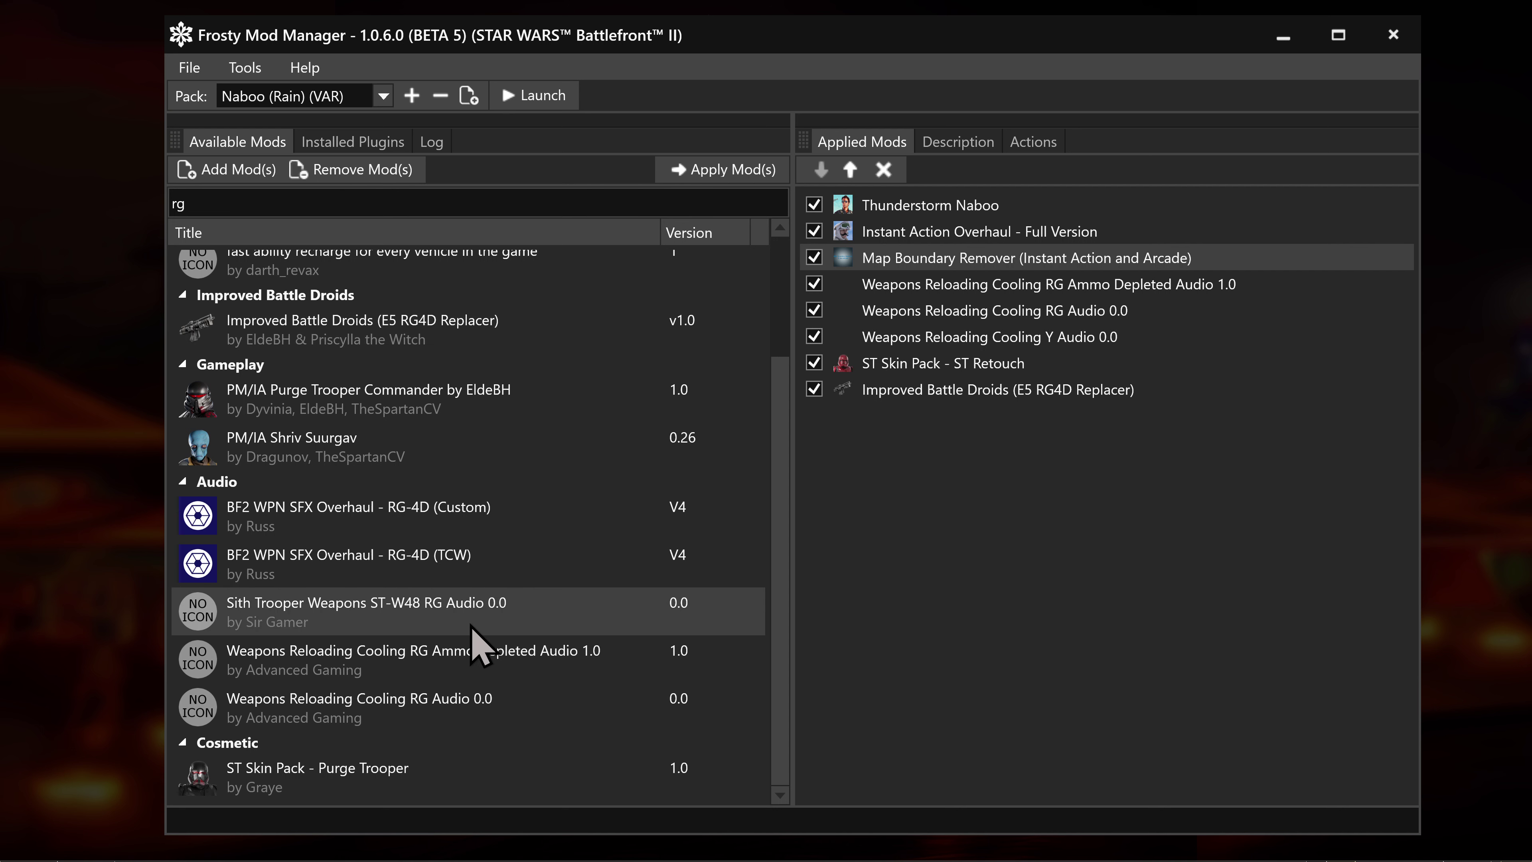
left_click(732, 172)
left_click(941, 416)
scroll(430, 454, "up", 2)
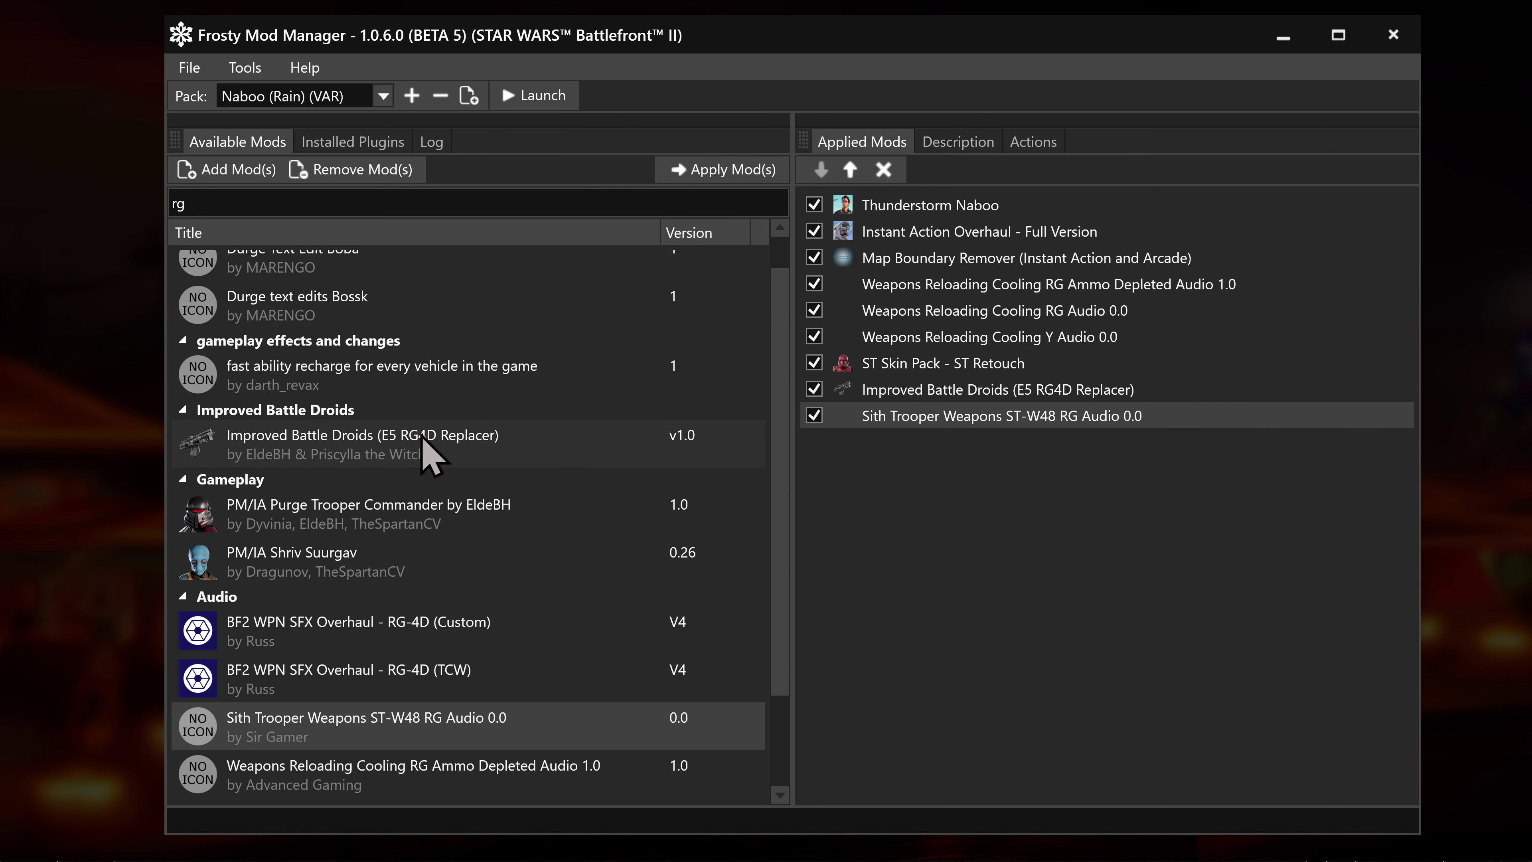
scroll(429, 453, "up", 1)
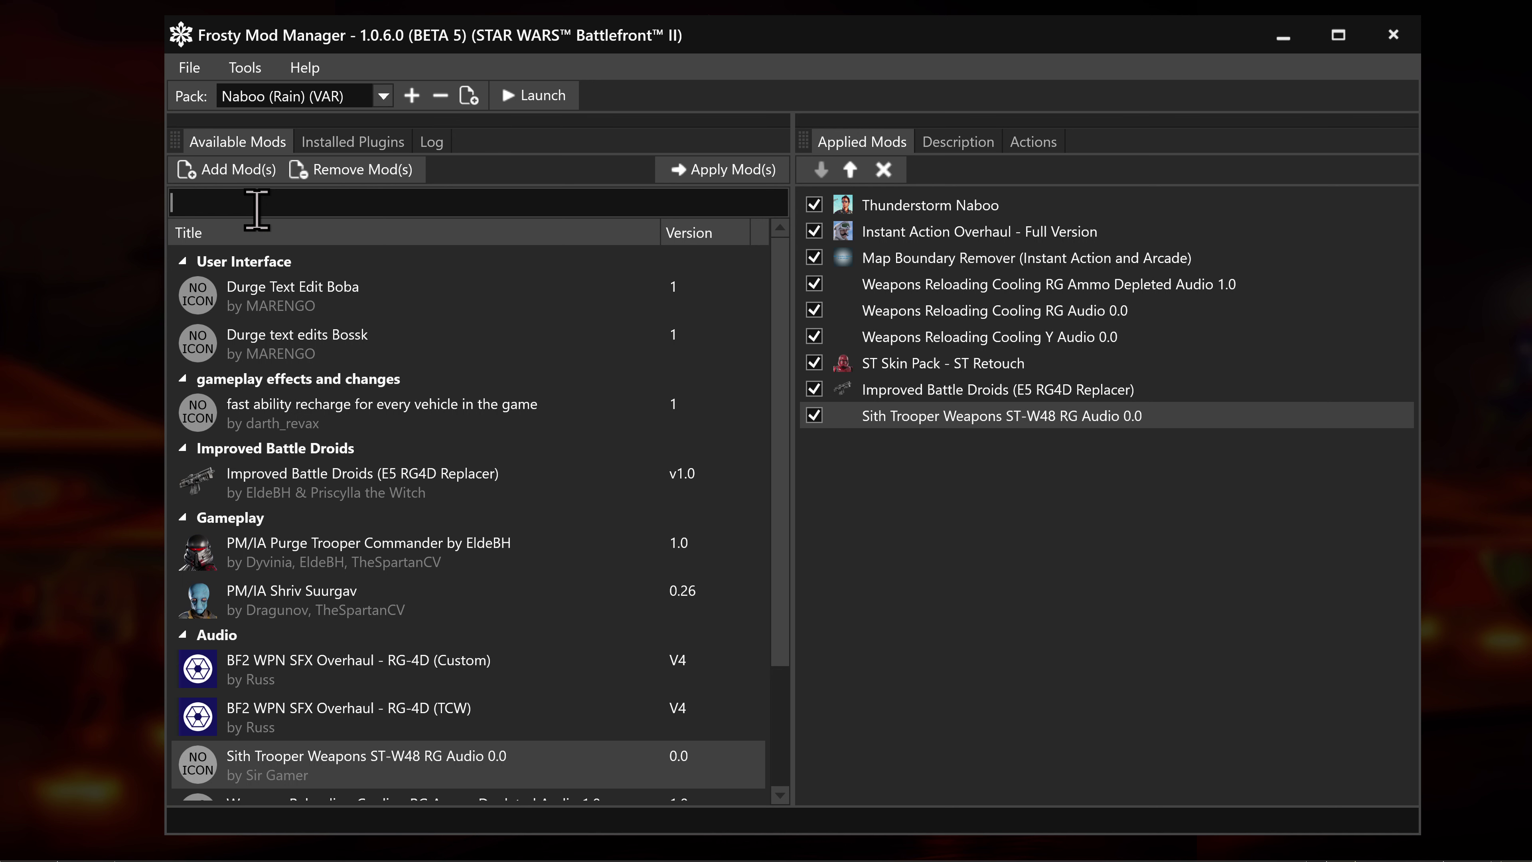
Filter the available mods by "dooku" and apply Dooku Purple Saber.
type("dooku")
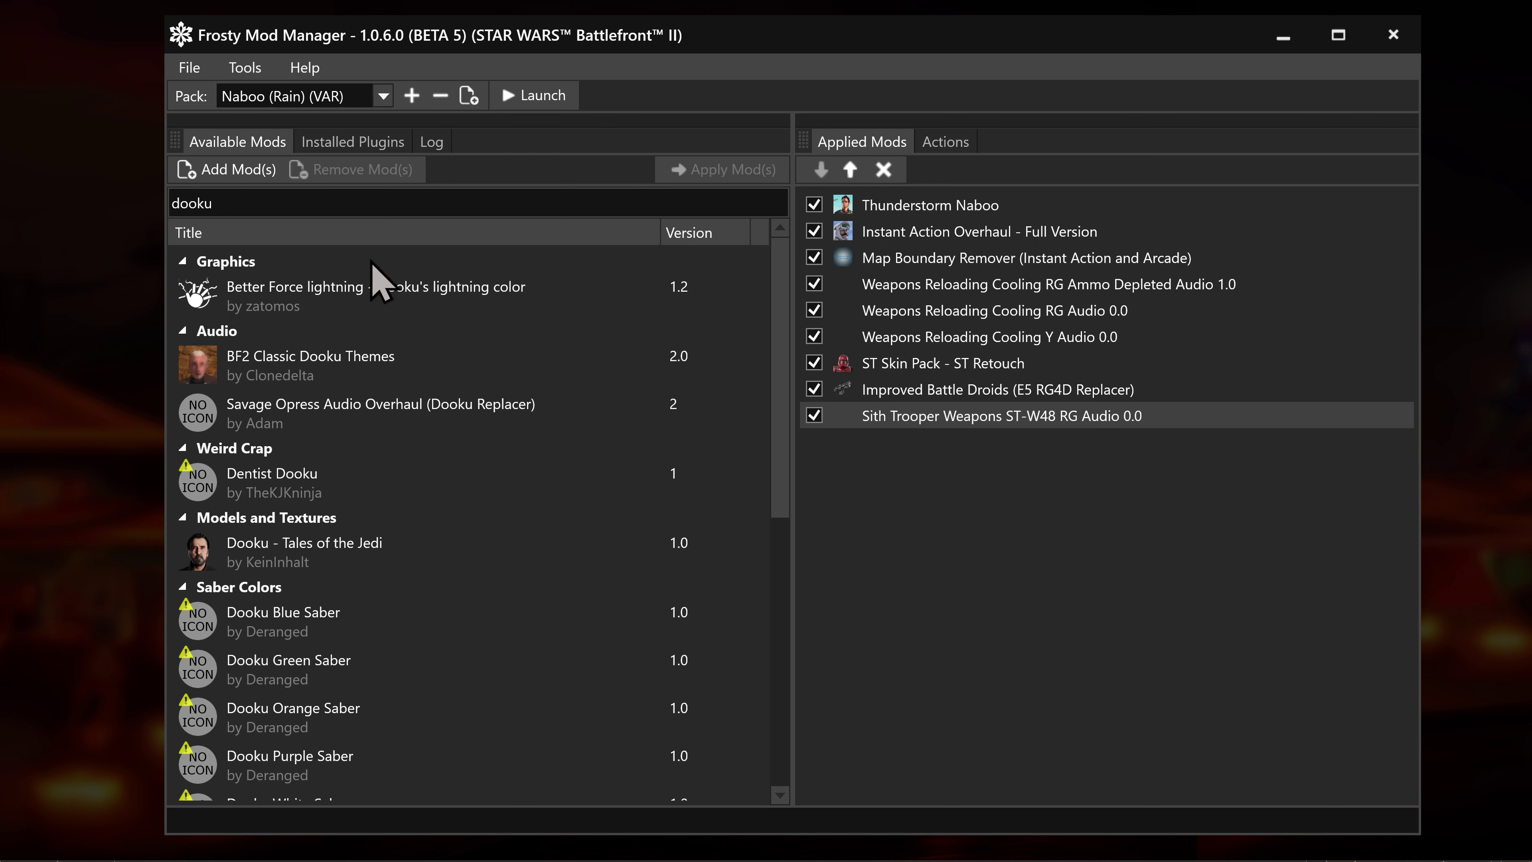
scroll(393, 621, "down", 2)
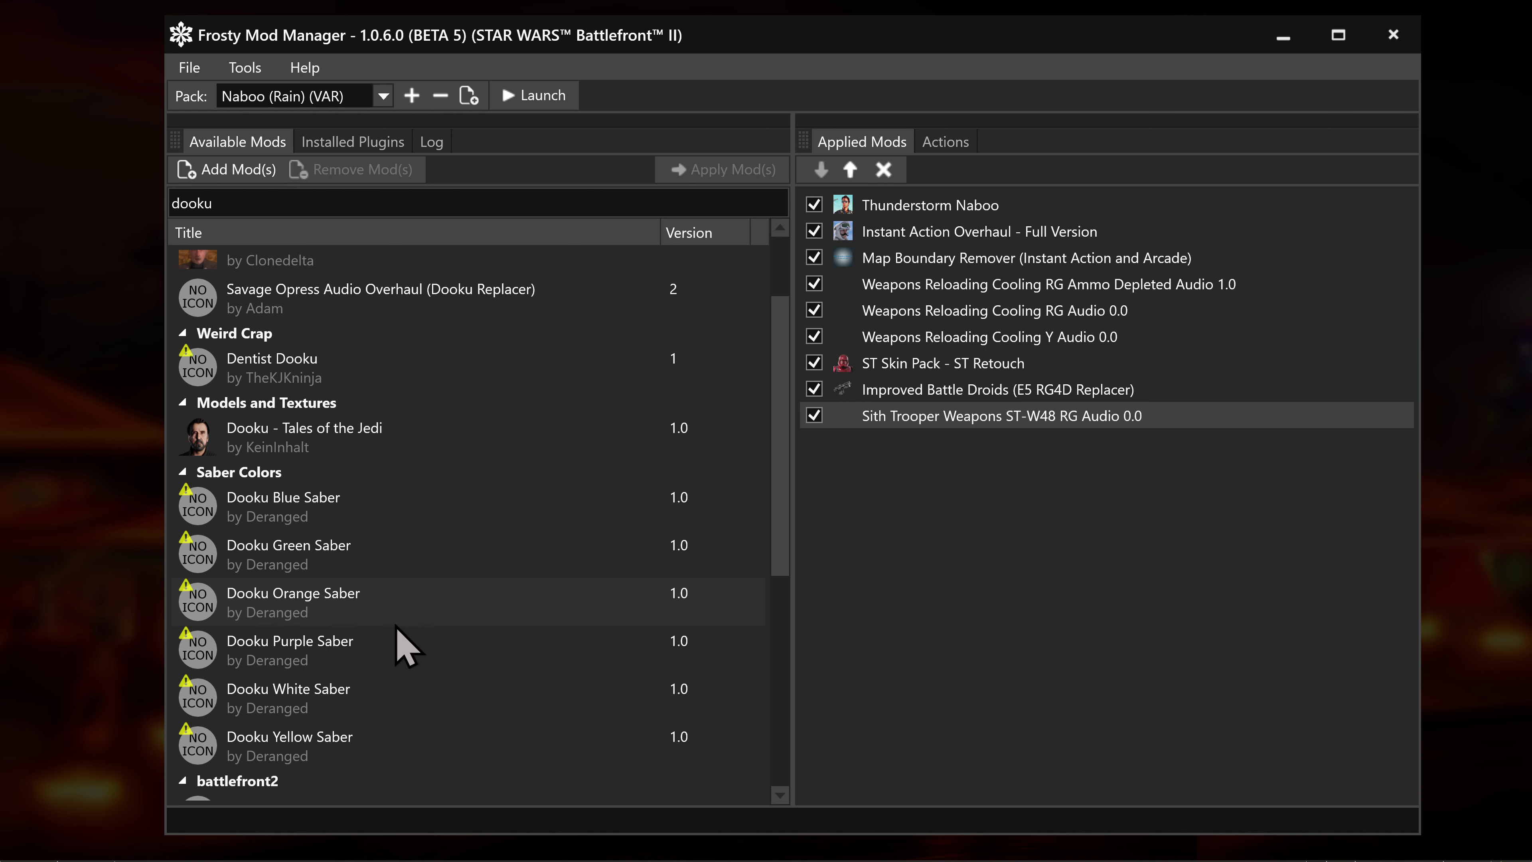
left_click(395, 659)
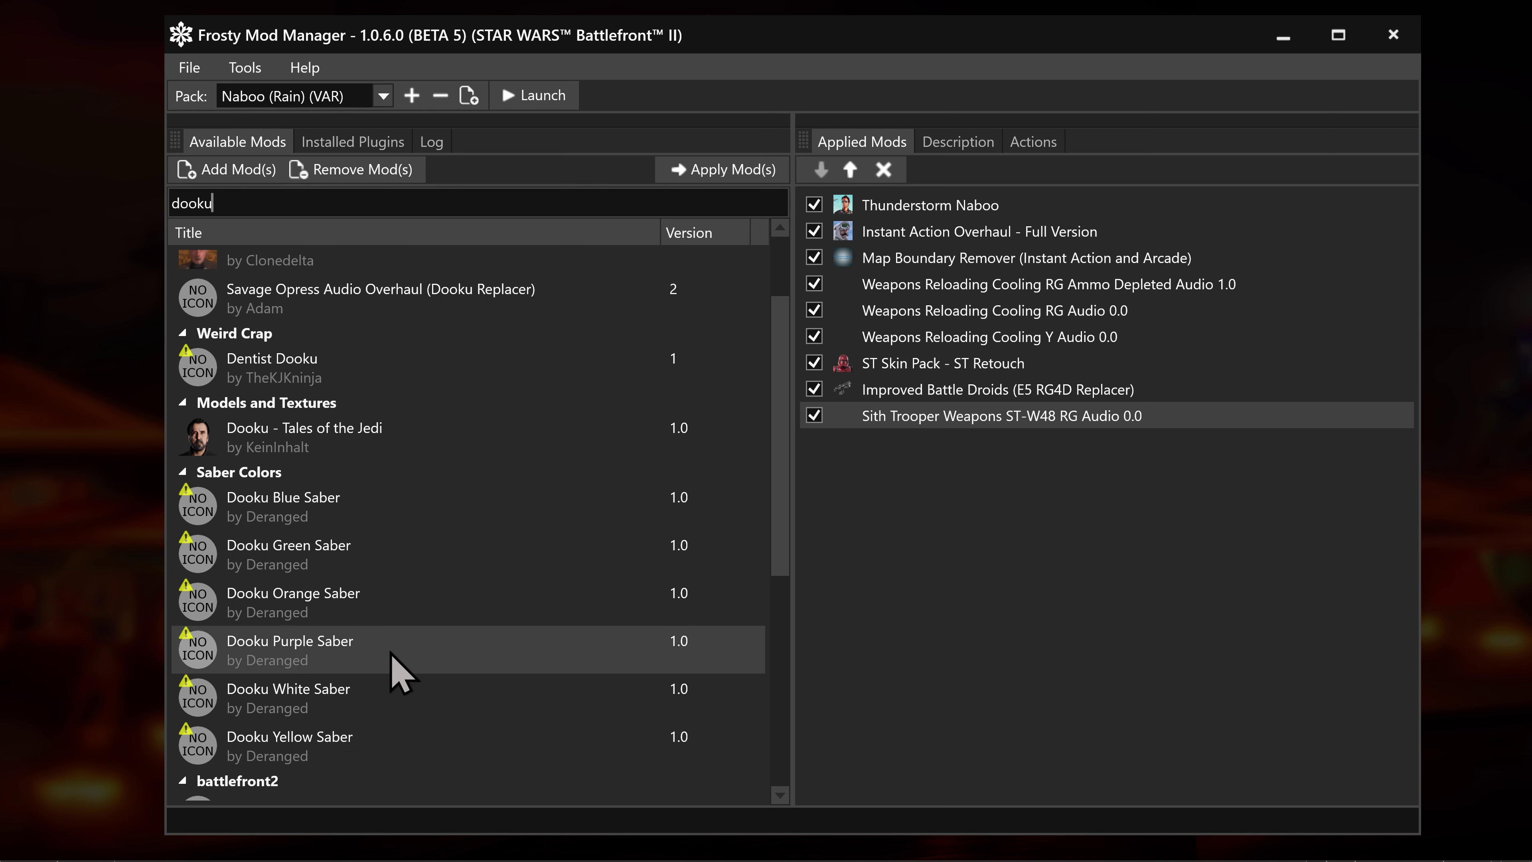
left_click(700, 171)
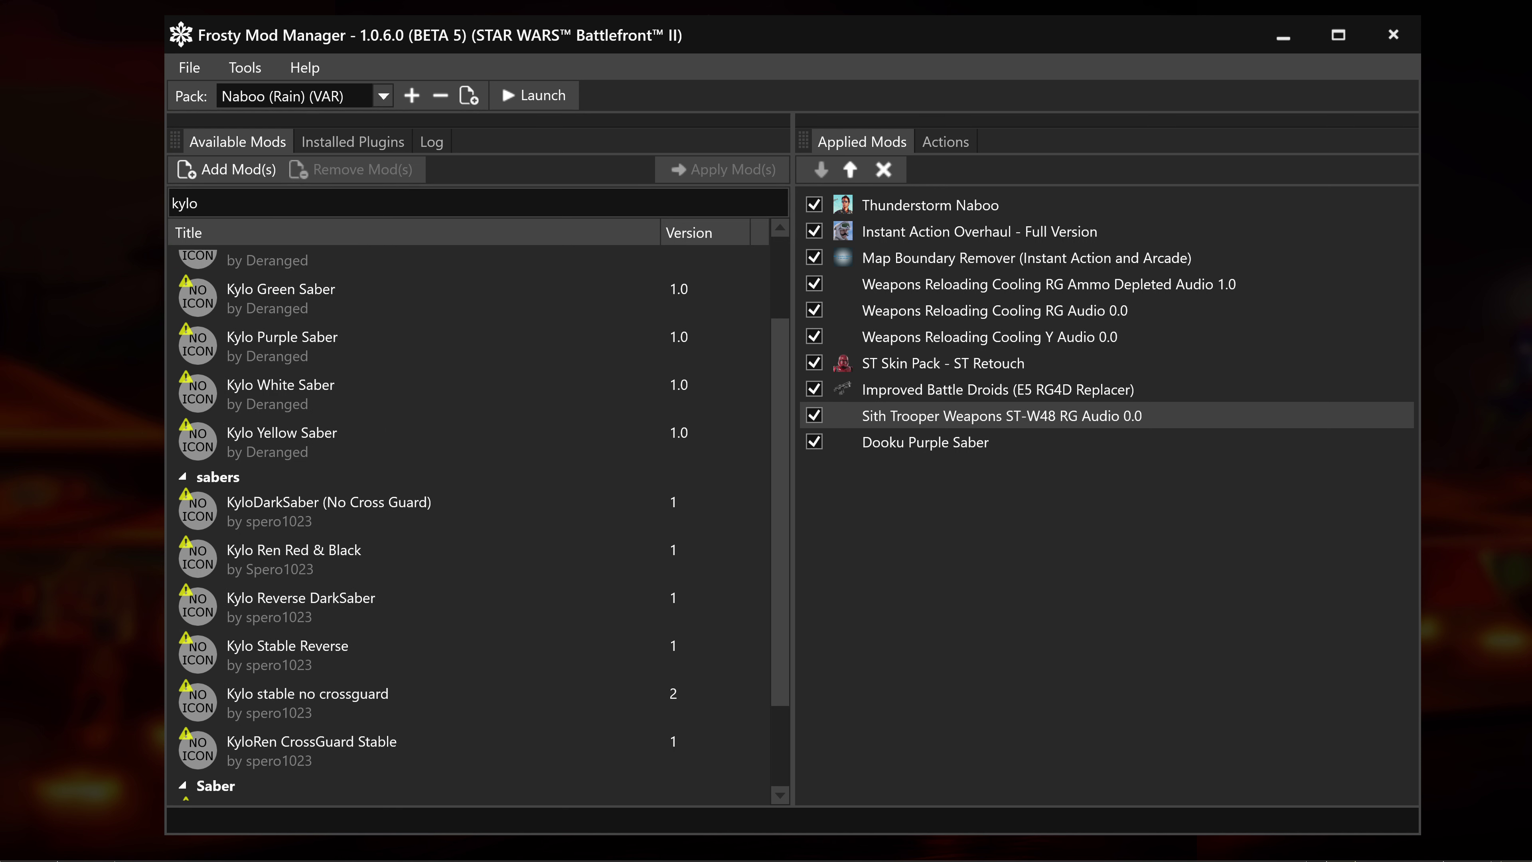
Filter the available mods by "kylo" and apply Kylo stable no crossguard.
scroll(369, 428, "down", 2)
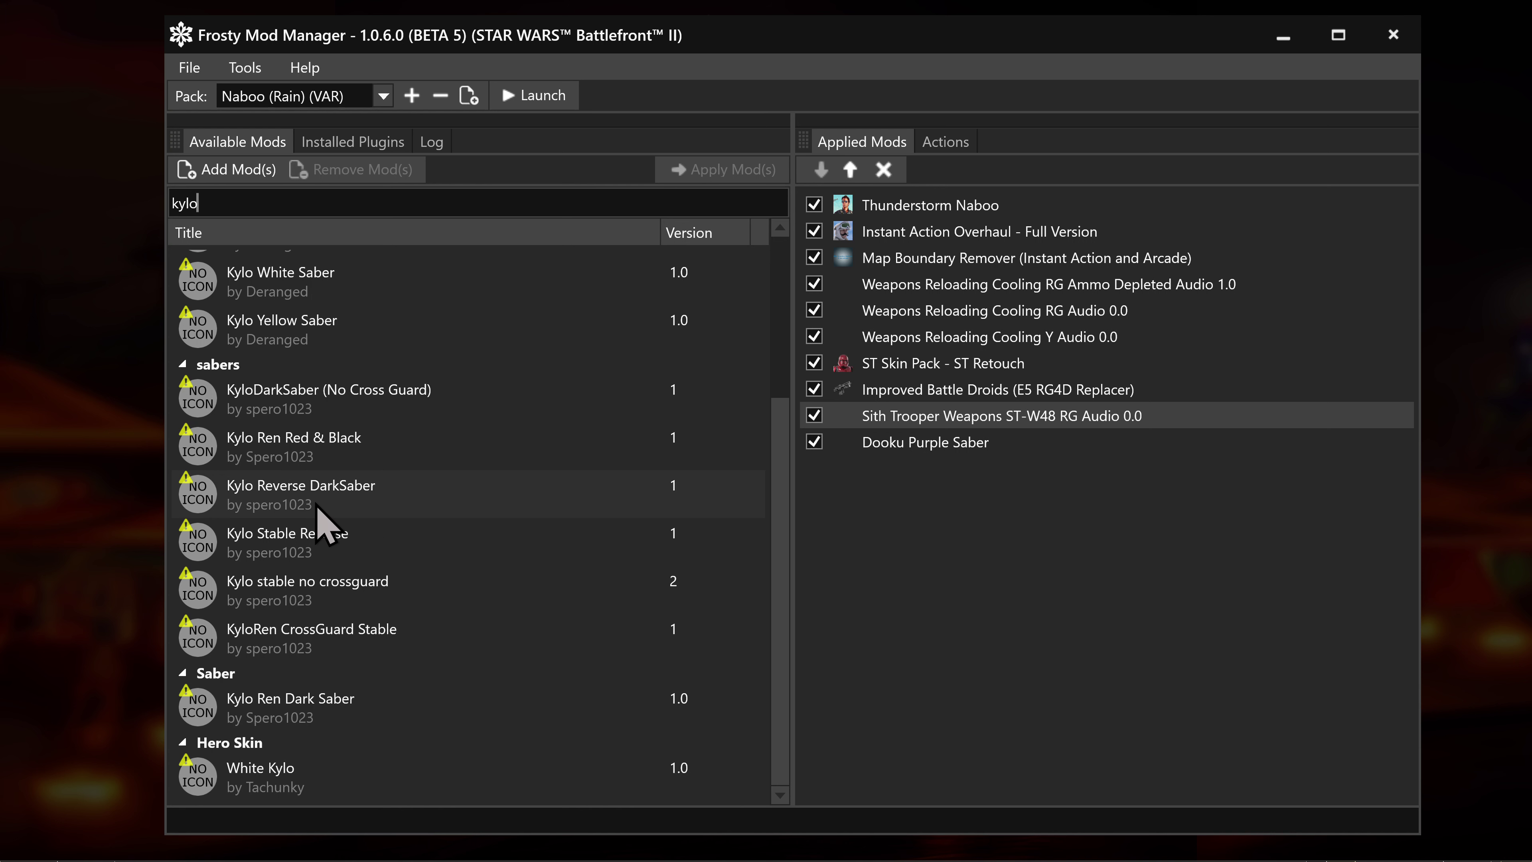
left_click(342, 583)
left_click(697, 171)
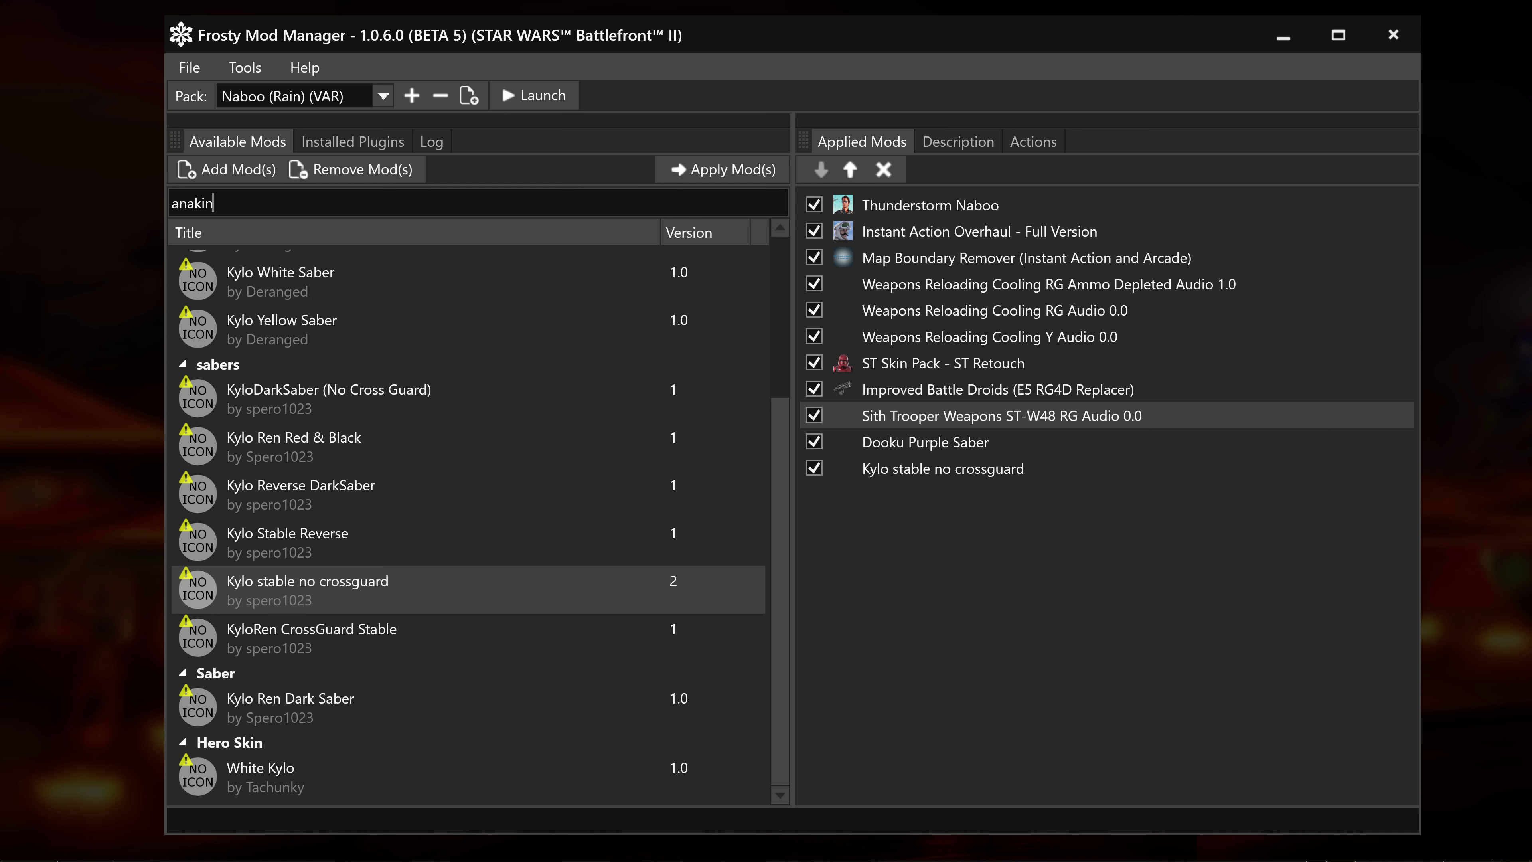
Filter the available mods by "anakin", apply PM IA Anakin Trained By Mace Windu, and select it among the applied mods.
key("Return")
left_click(390, 727)
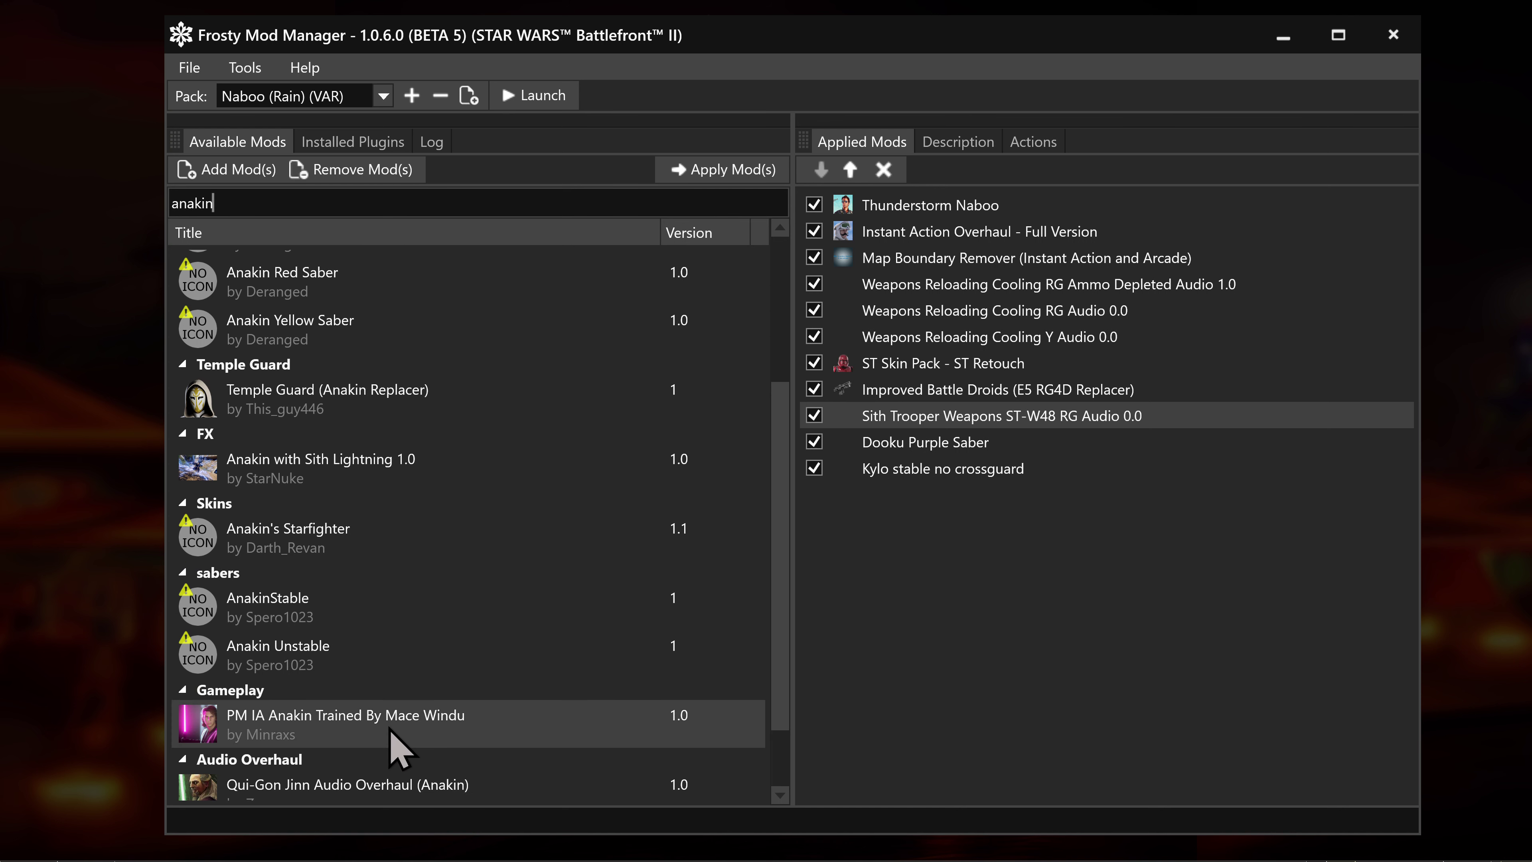
left_click(699, 171)
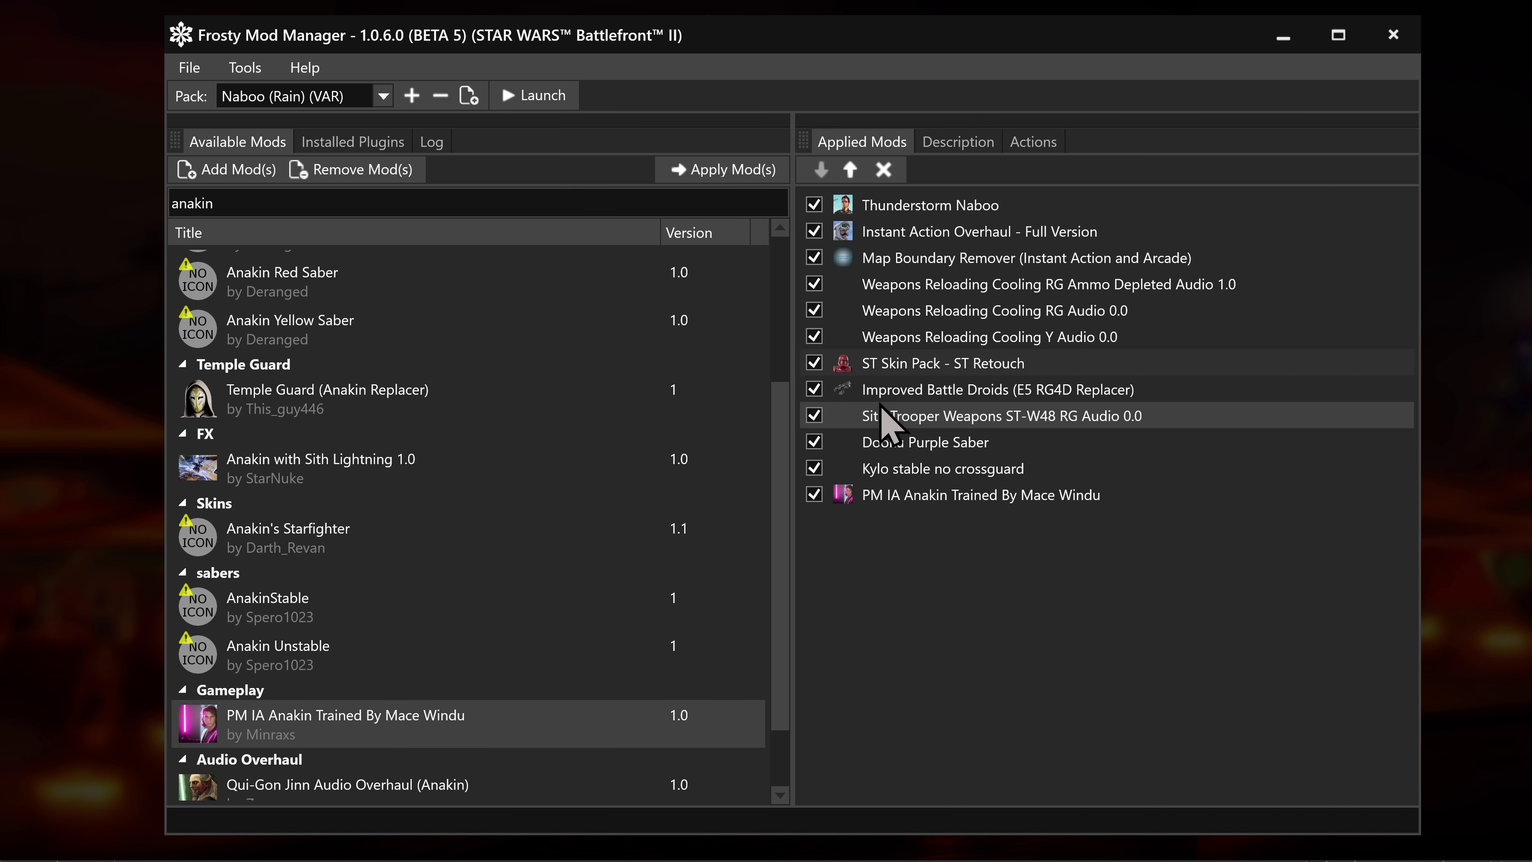
left_click(899, 501)
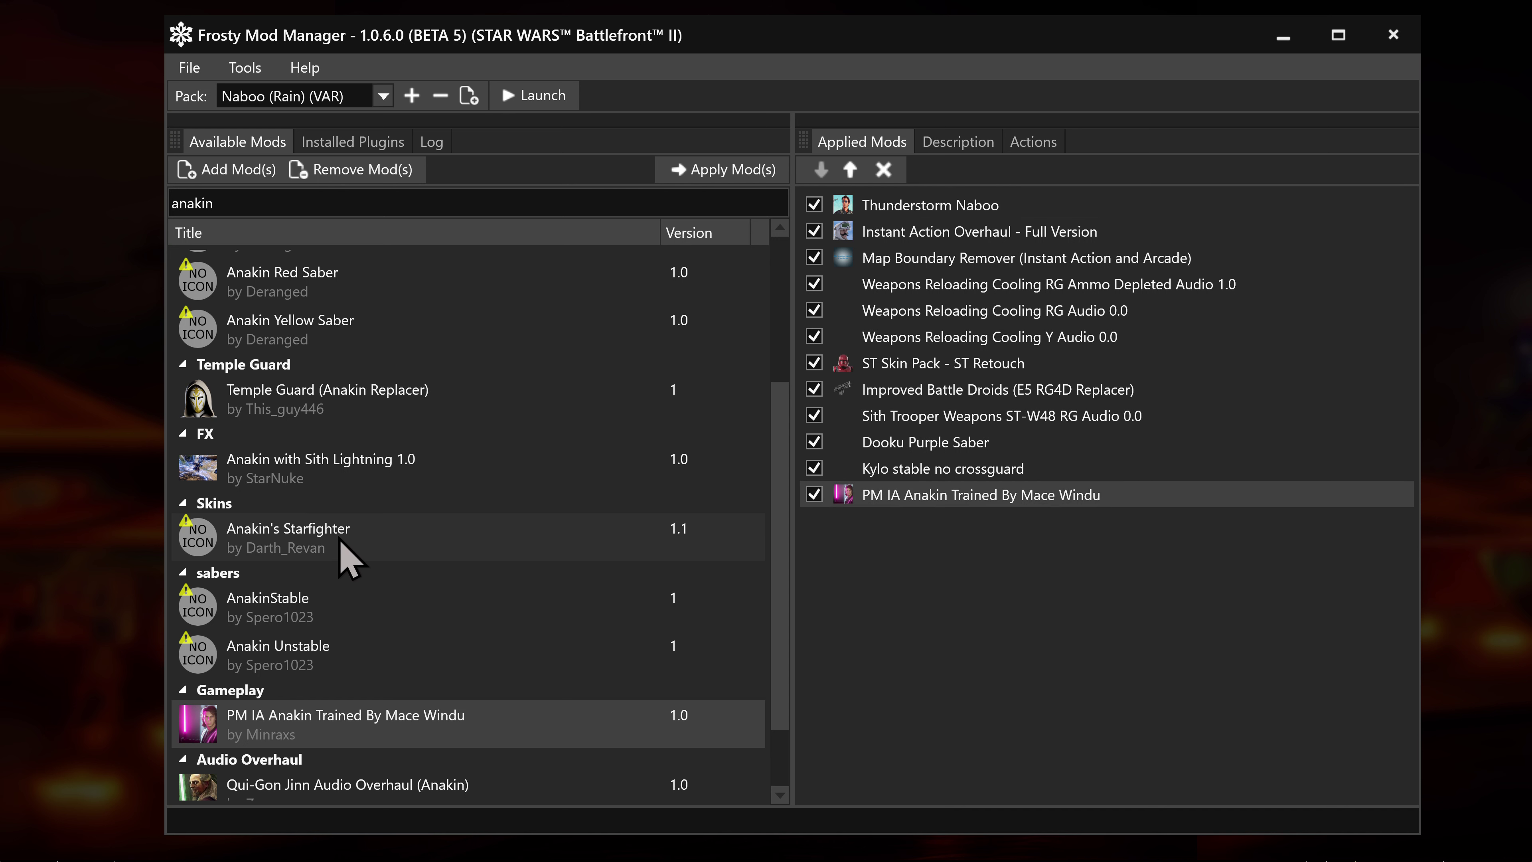
Apply the Anakin Audio Overhaul mod from the same filtered list and select it among the applied mods.
scroll(347, 558, "up", 1)
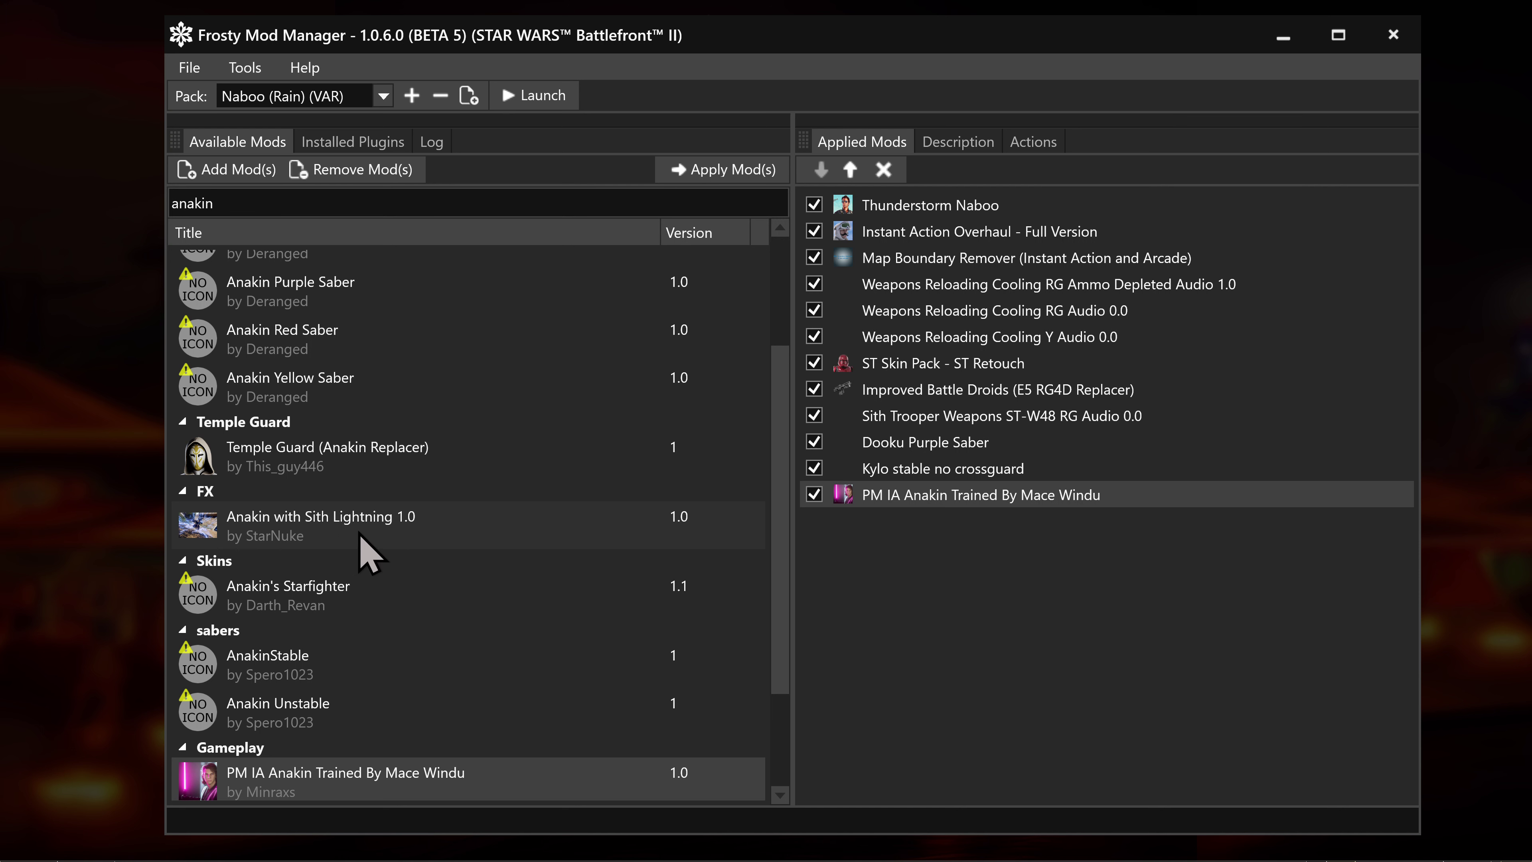
scroll(369, 552, "up", 4)
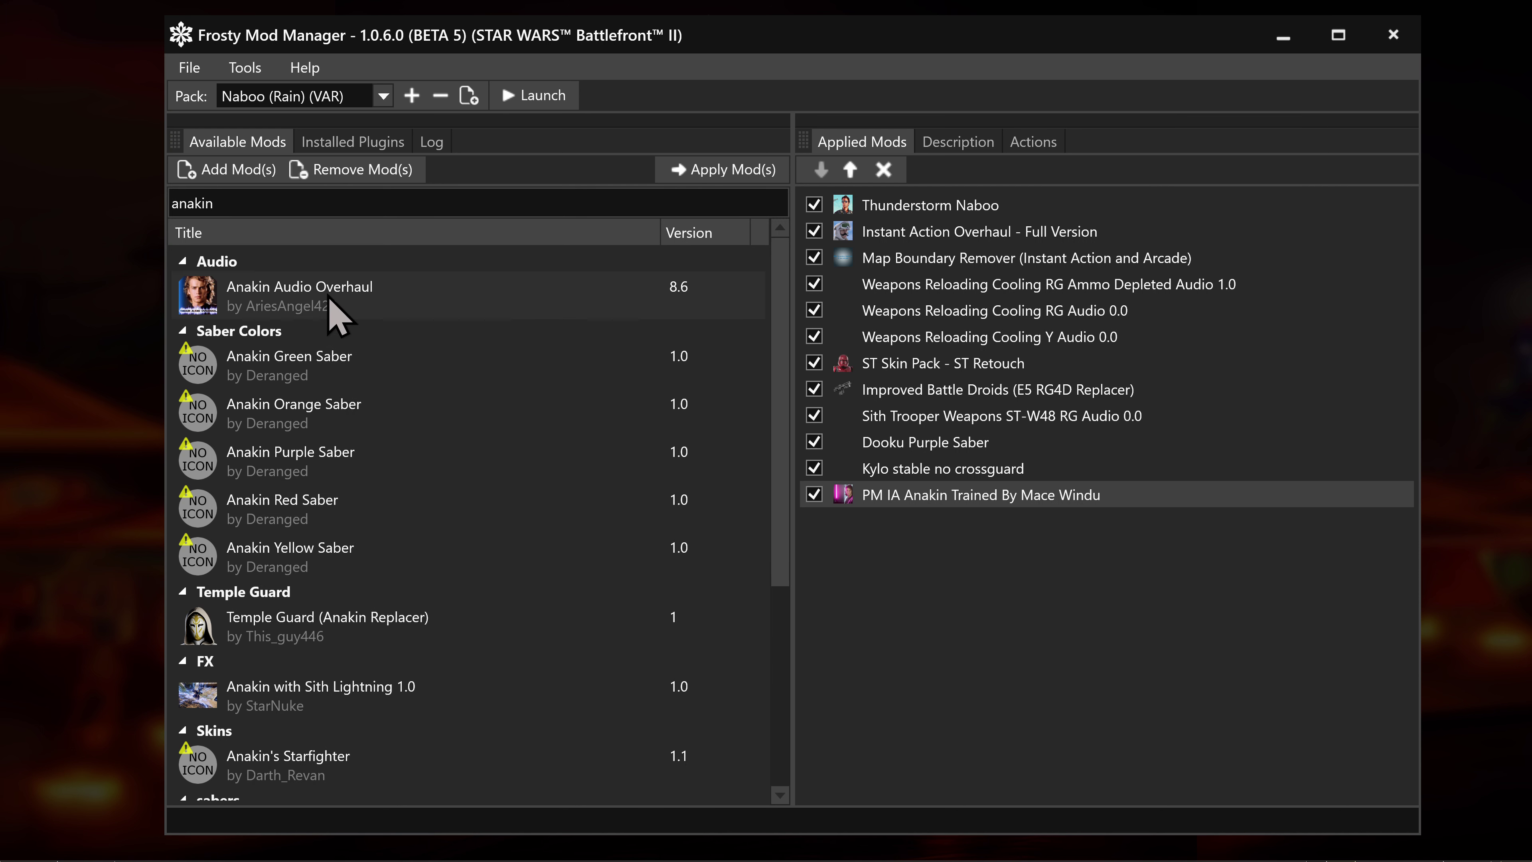
left_click(342, 299)
left_click(695, 169)
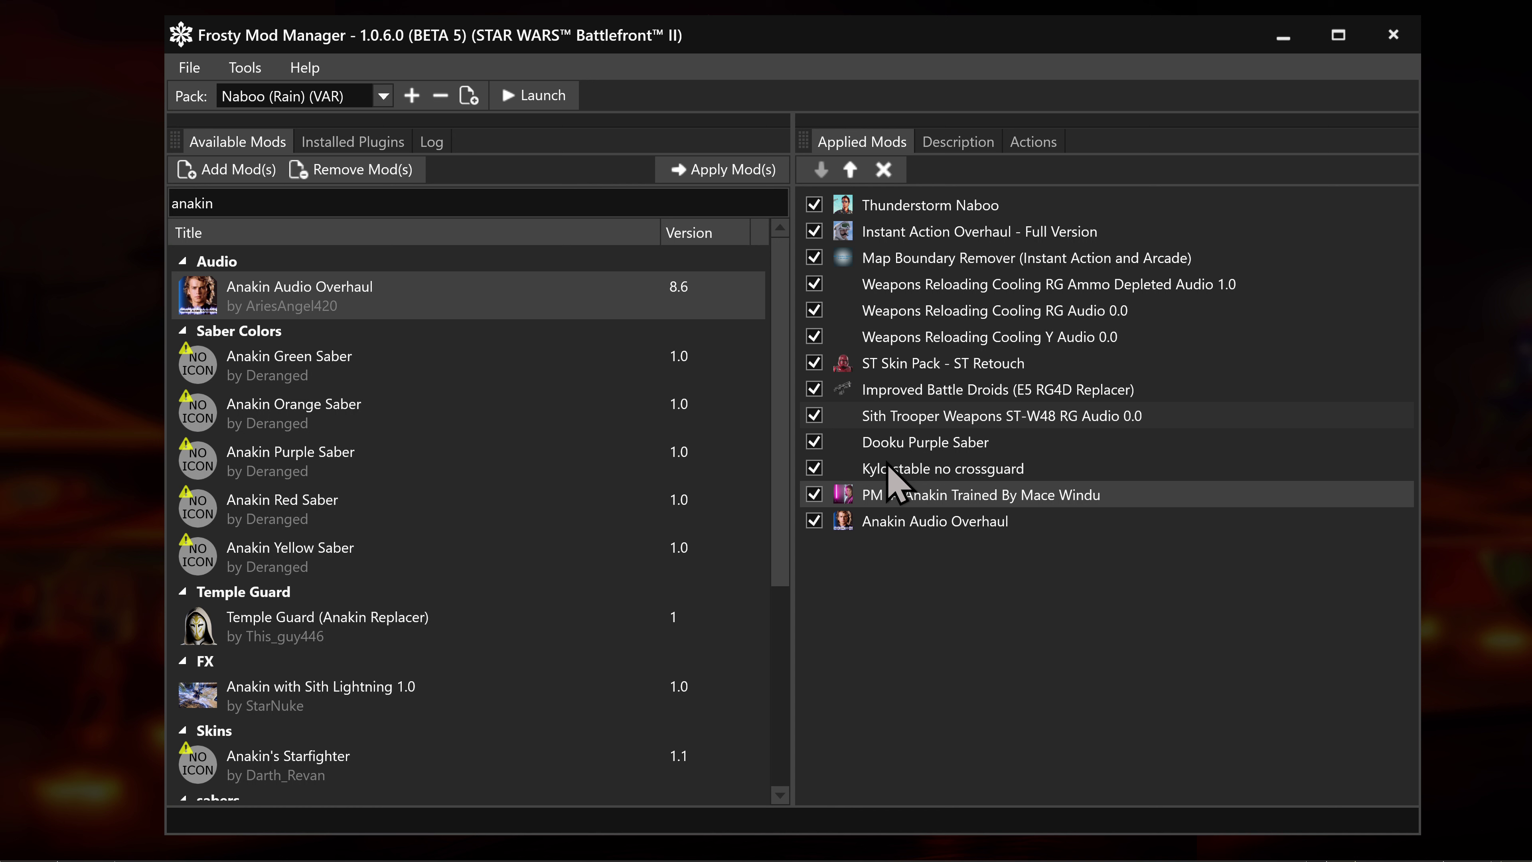
left_click(903, 522)
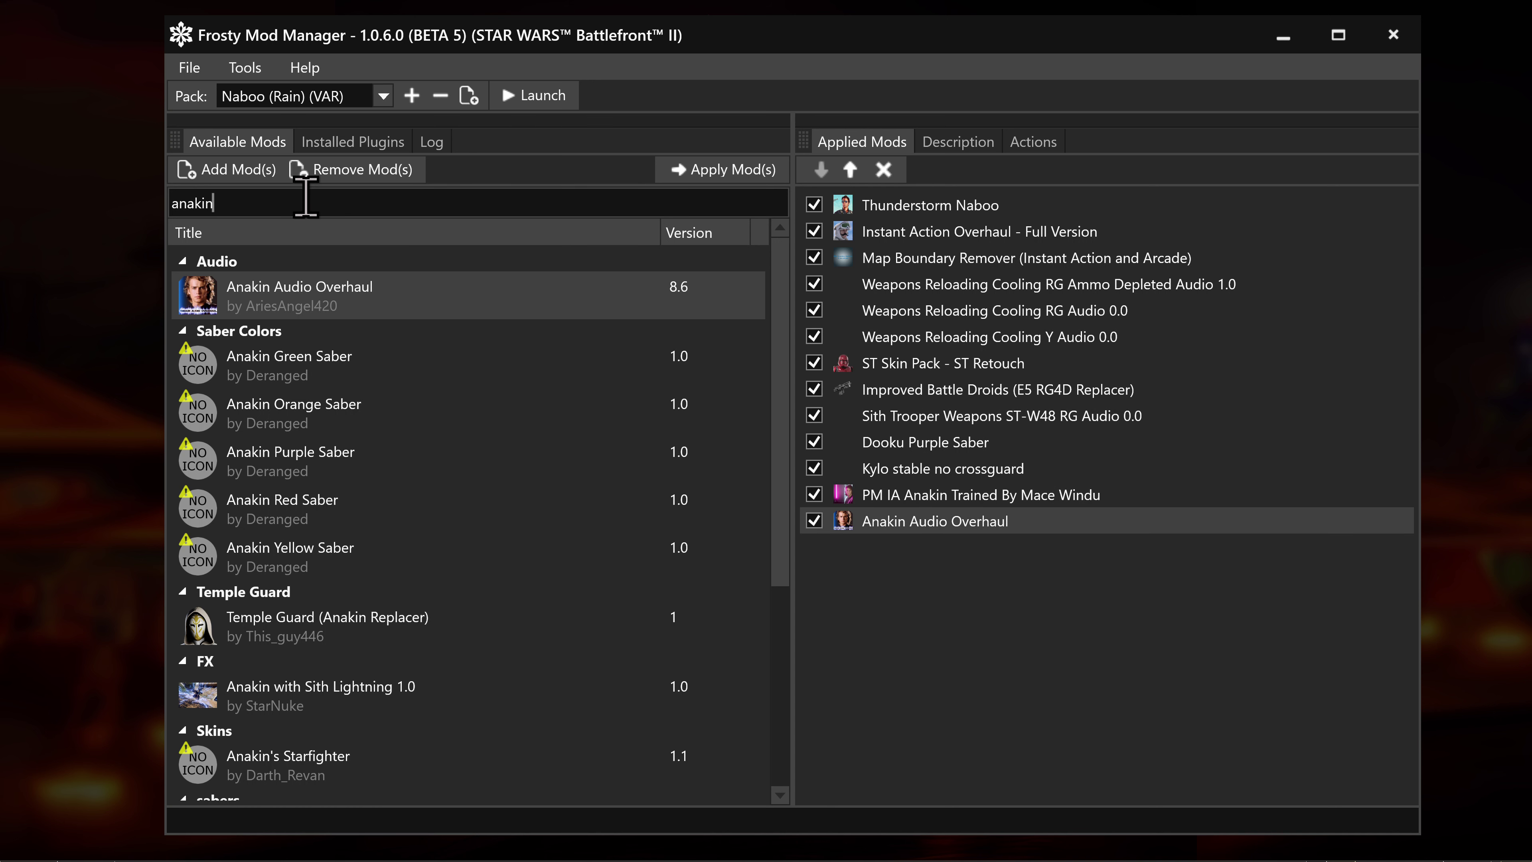
Filter the available mods by "front", apply Endor Frontend Mod, and select it among the applied mods.
type("front")
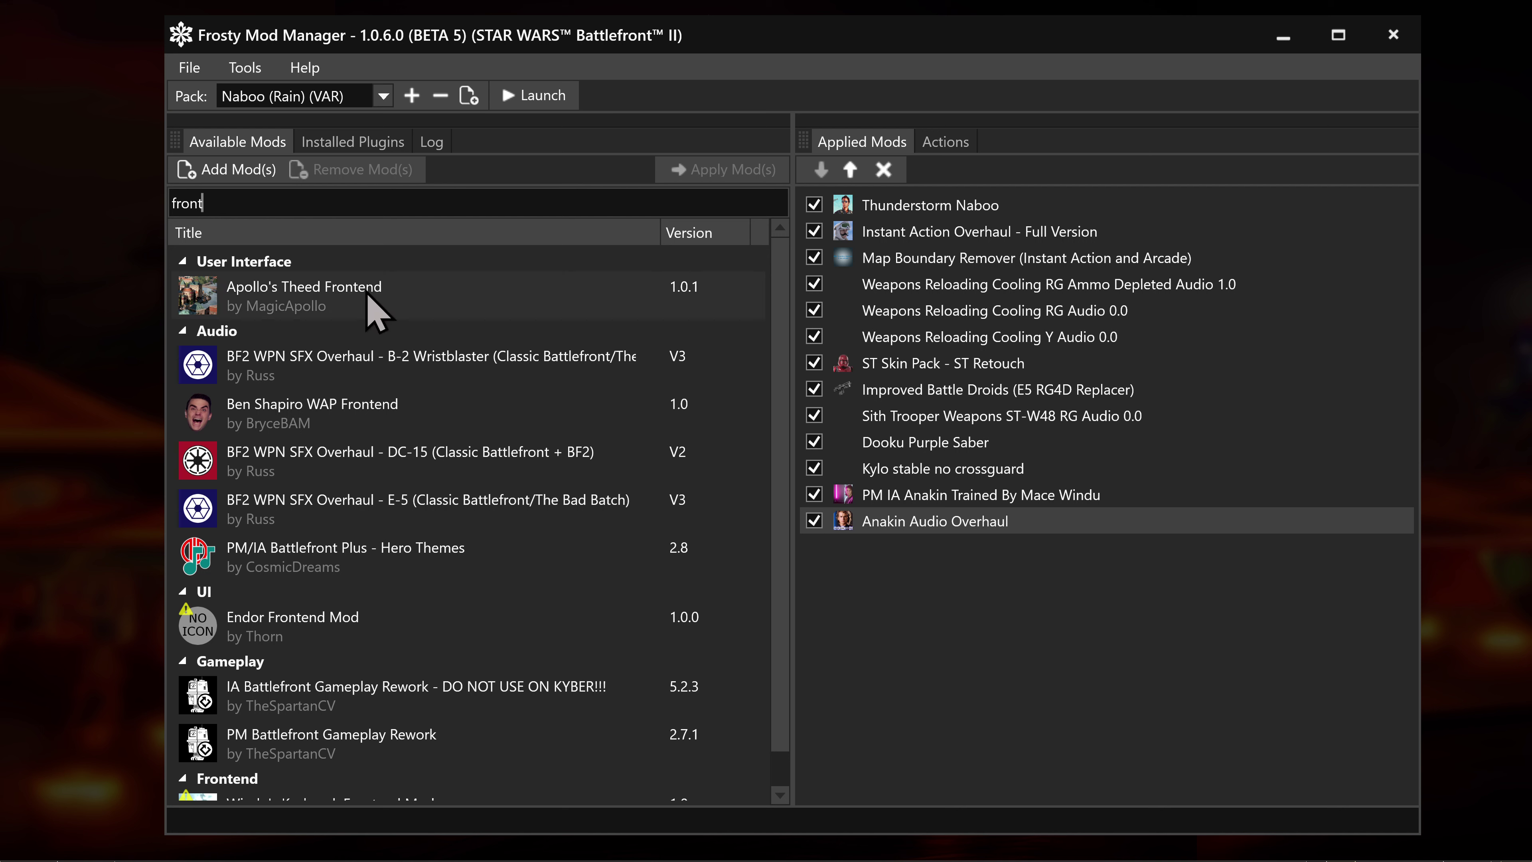
left_click(347, 639)
left_click(712, 175)
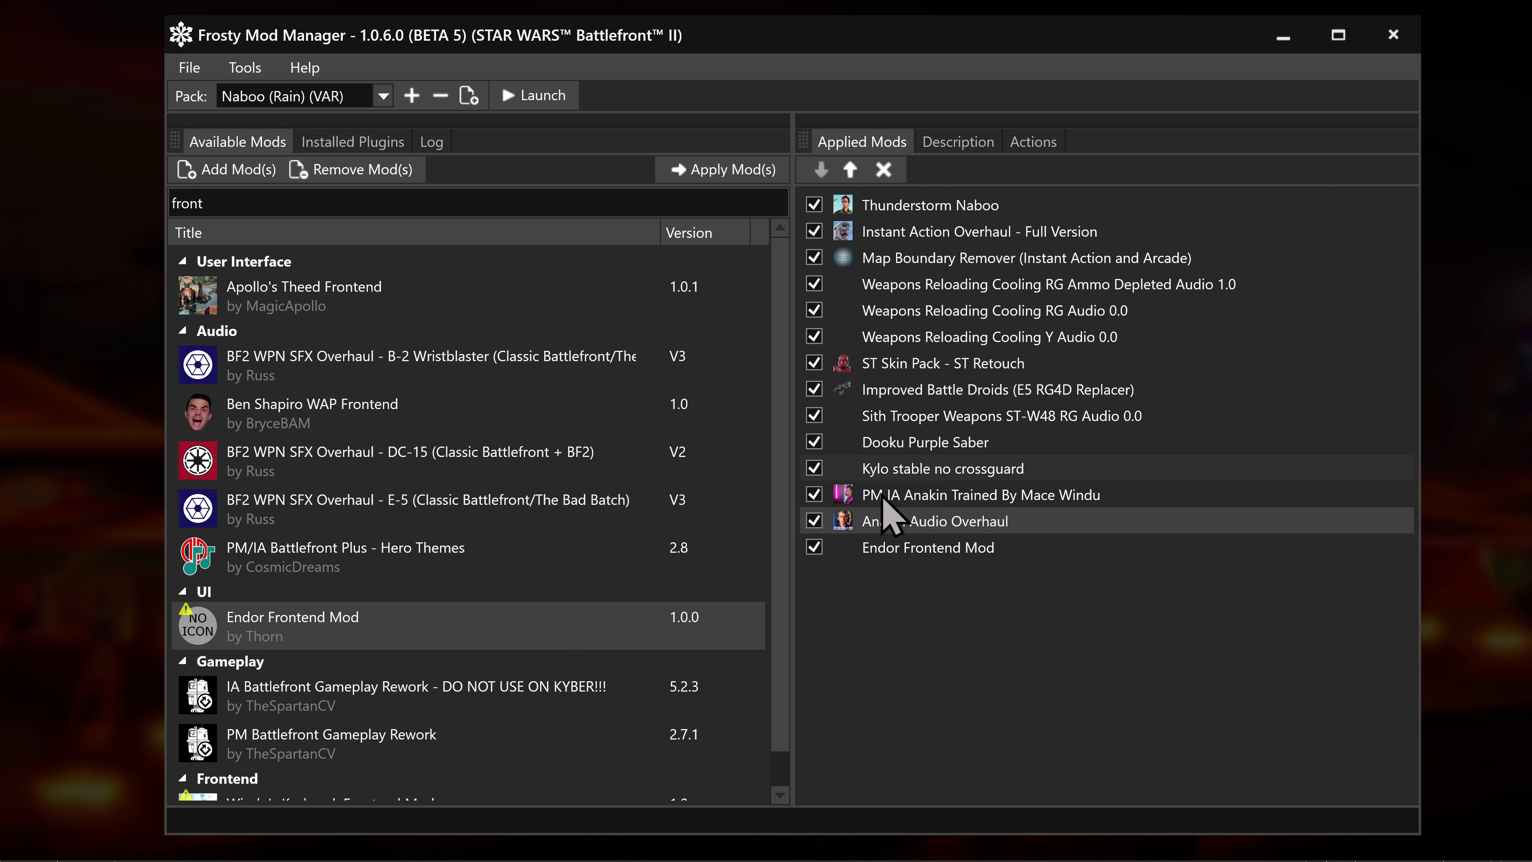
left_click(876, 549)
scroll(445, 546, "down", 1)
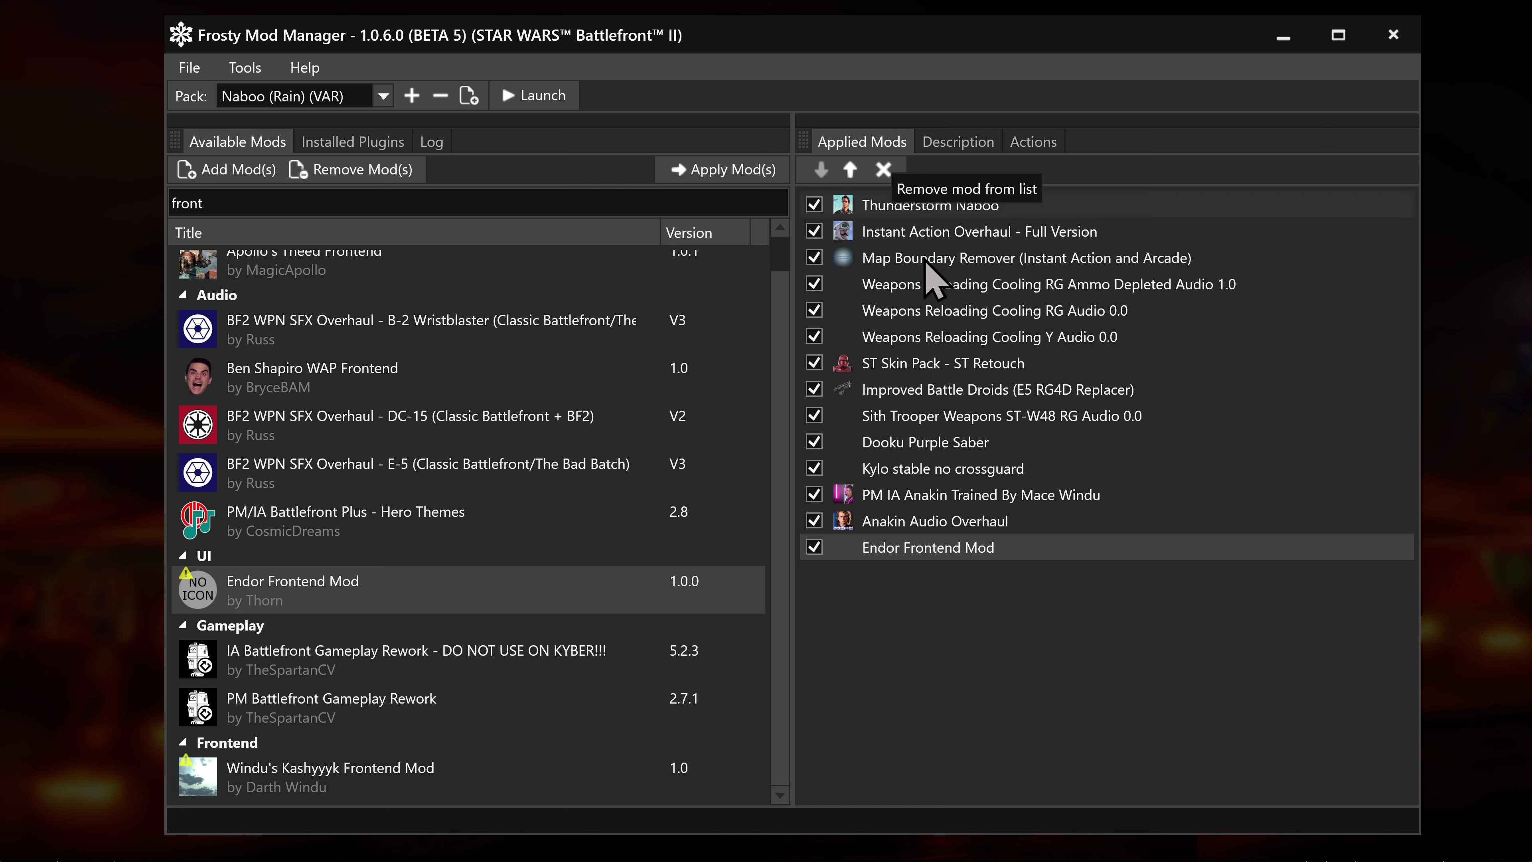
Launch the game with the Naboo (Rain) (VAR) pack, minimize the EA window, and acknowledge the elevated privileges notice.
left_click(522, 99)
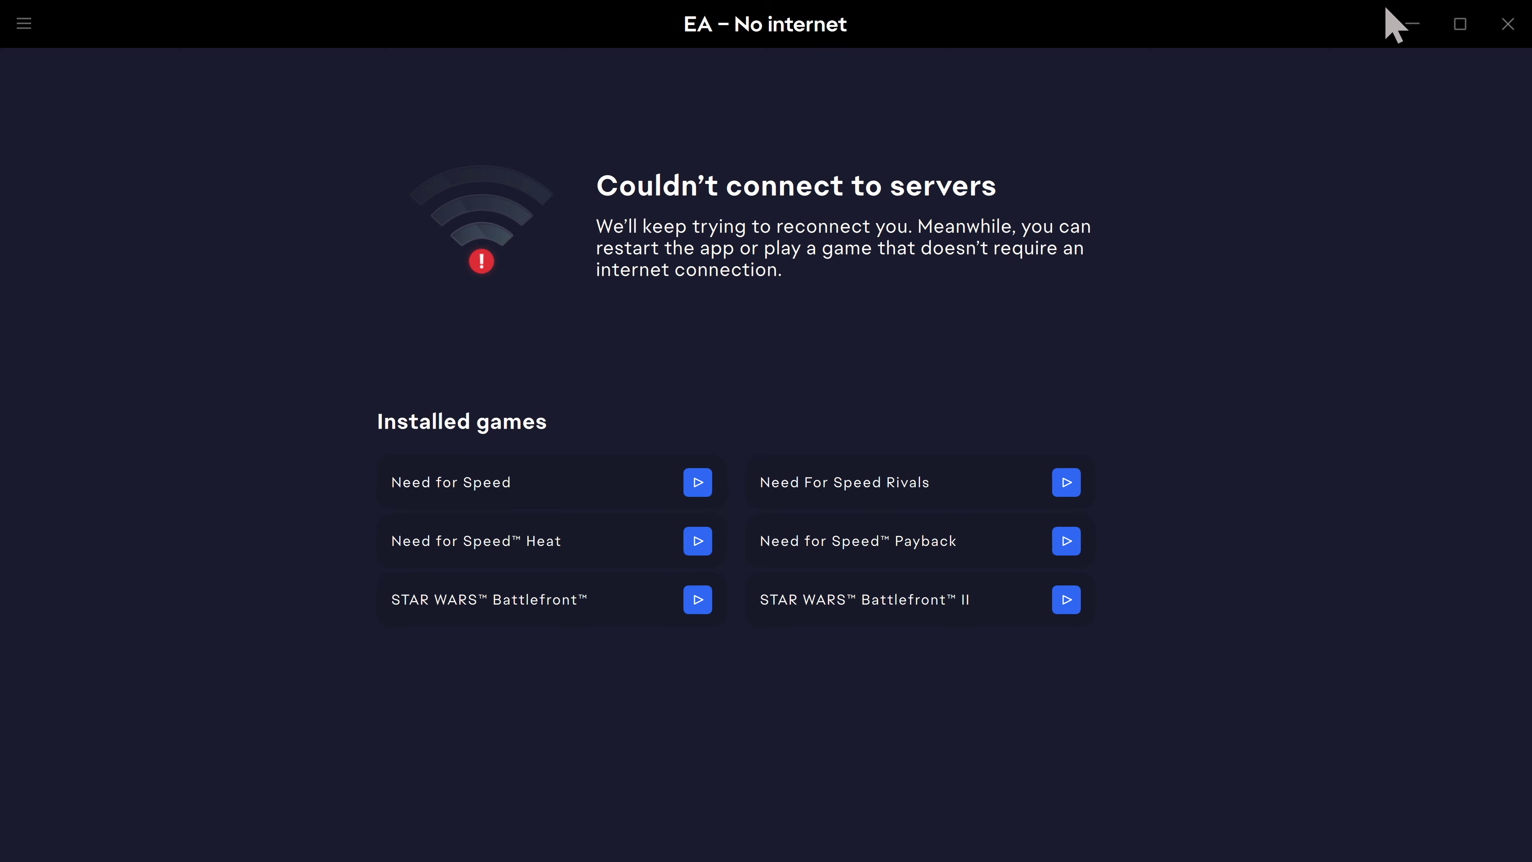
left_click(1411, 36)
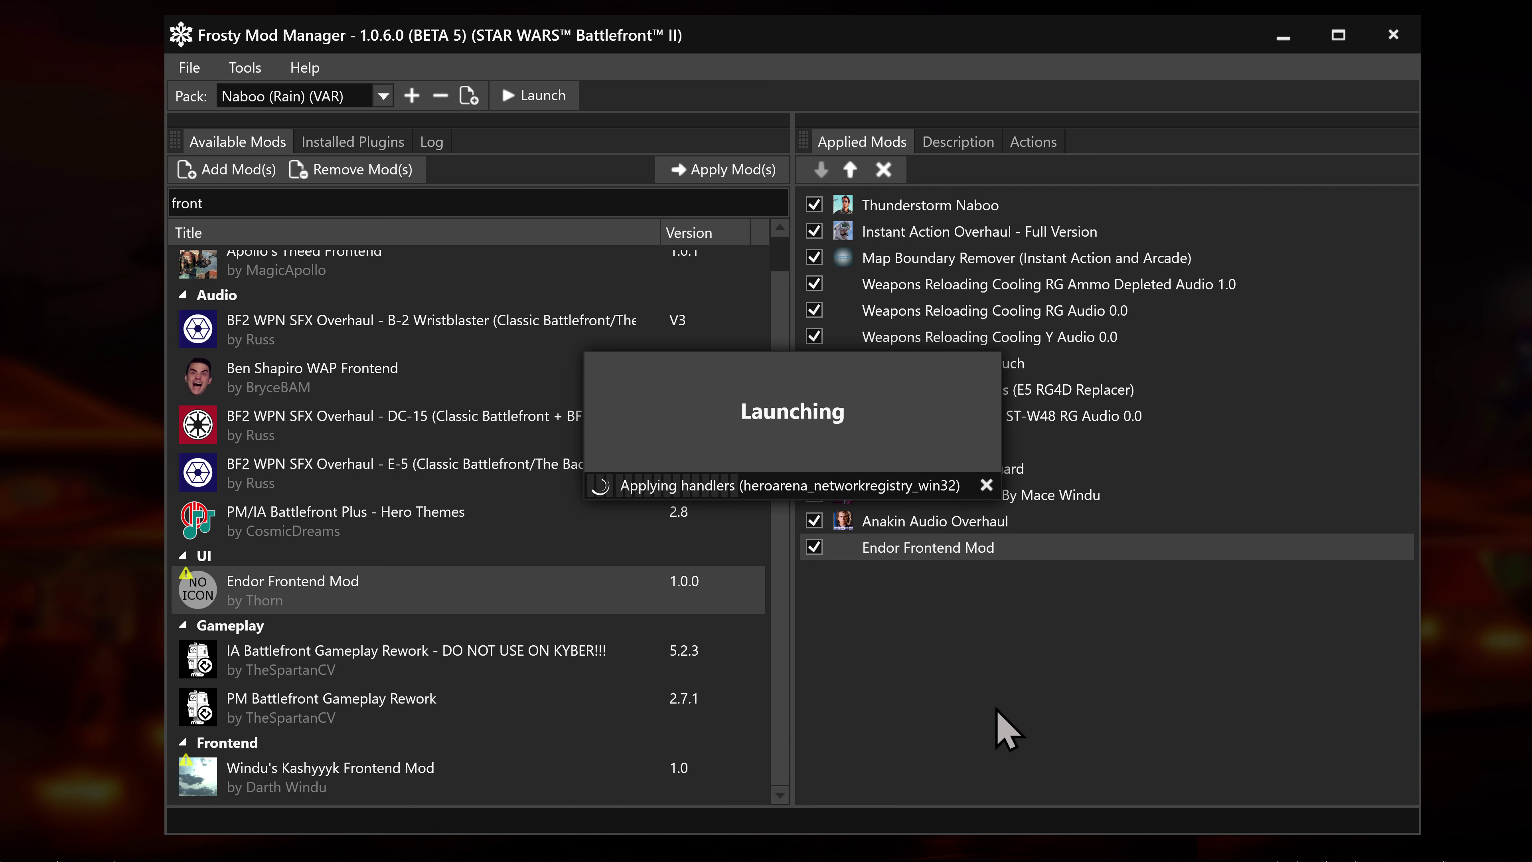
key("XF86AudioLowerVolume")
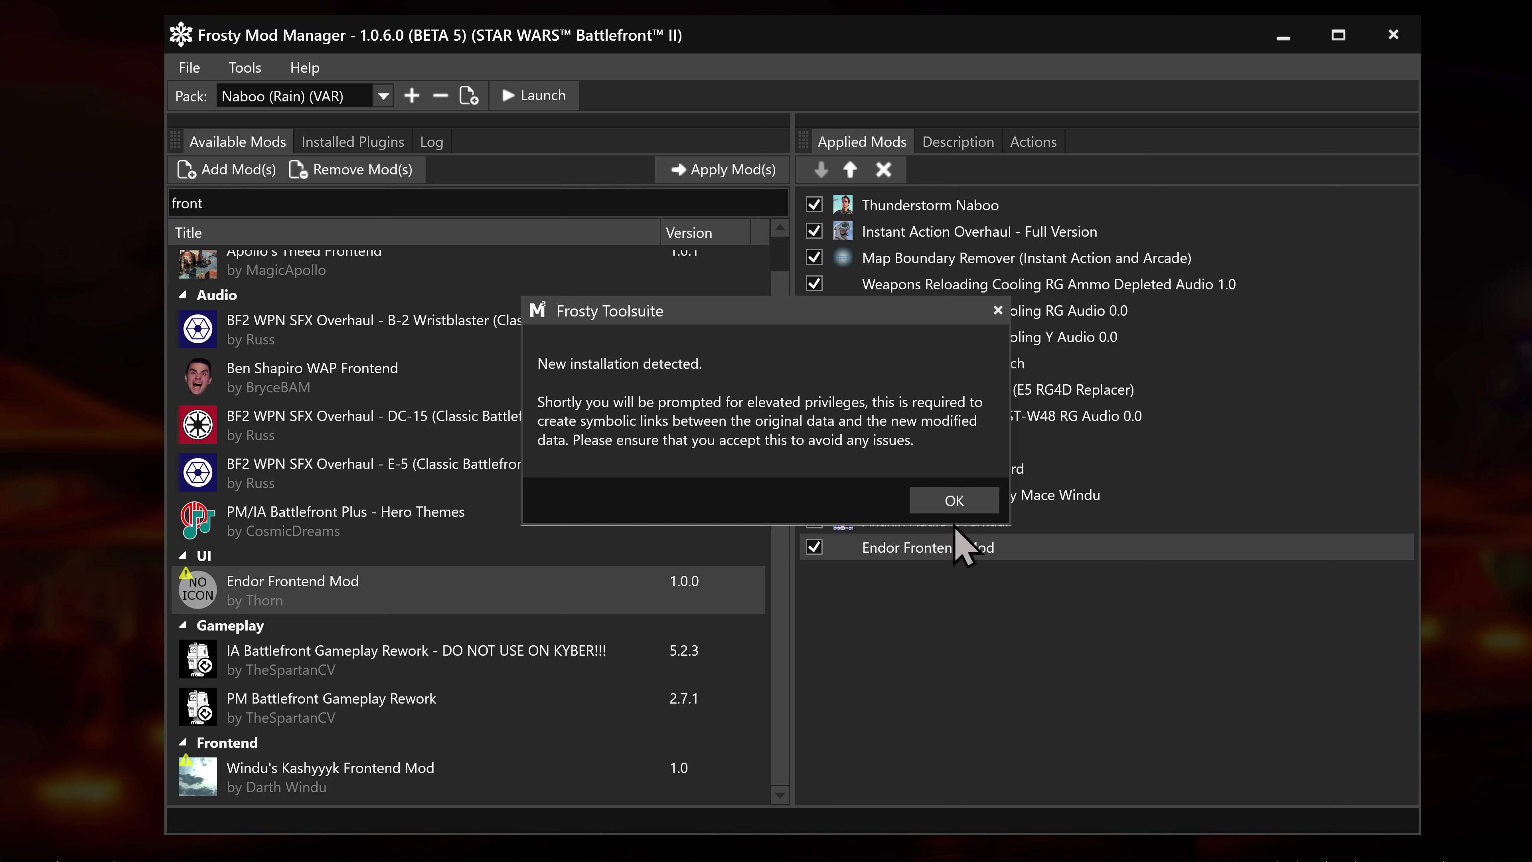
left_click(958, 509)
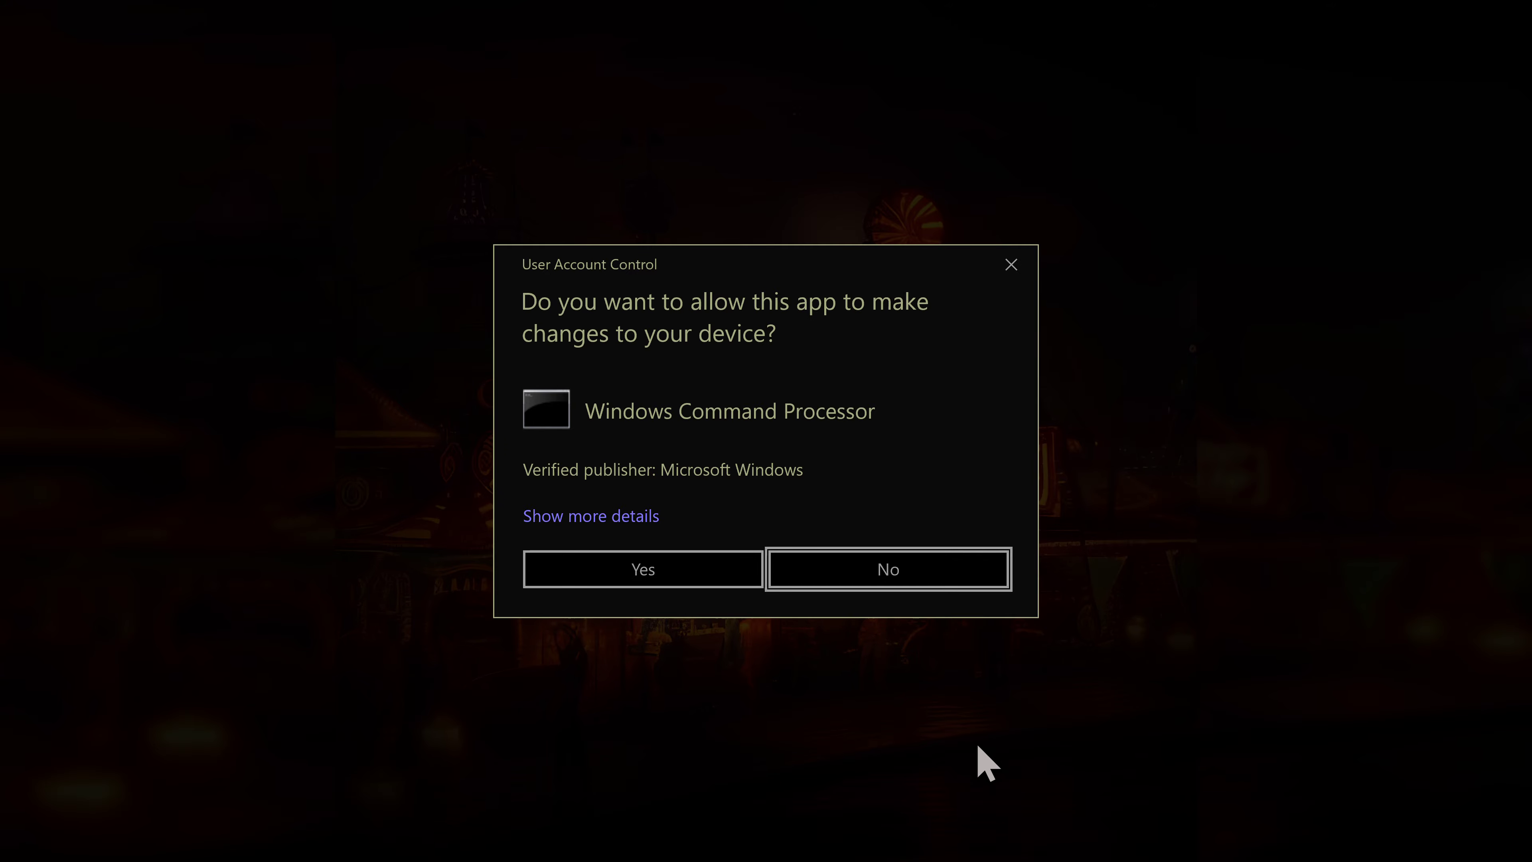
Allow Windows Command Processor to make changes to the device.
key("Left")
key("Return")
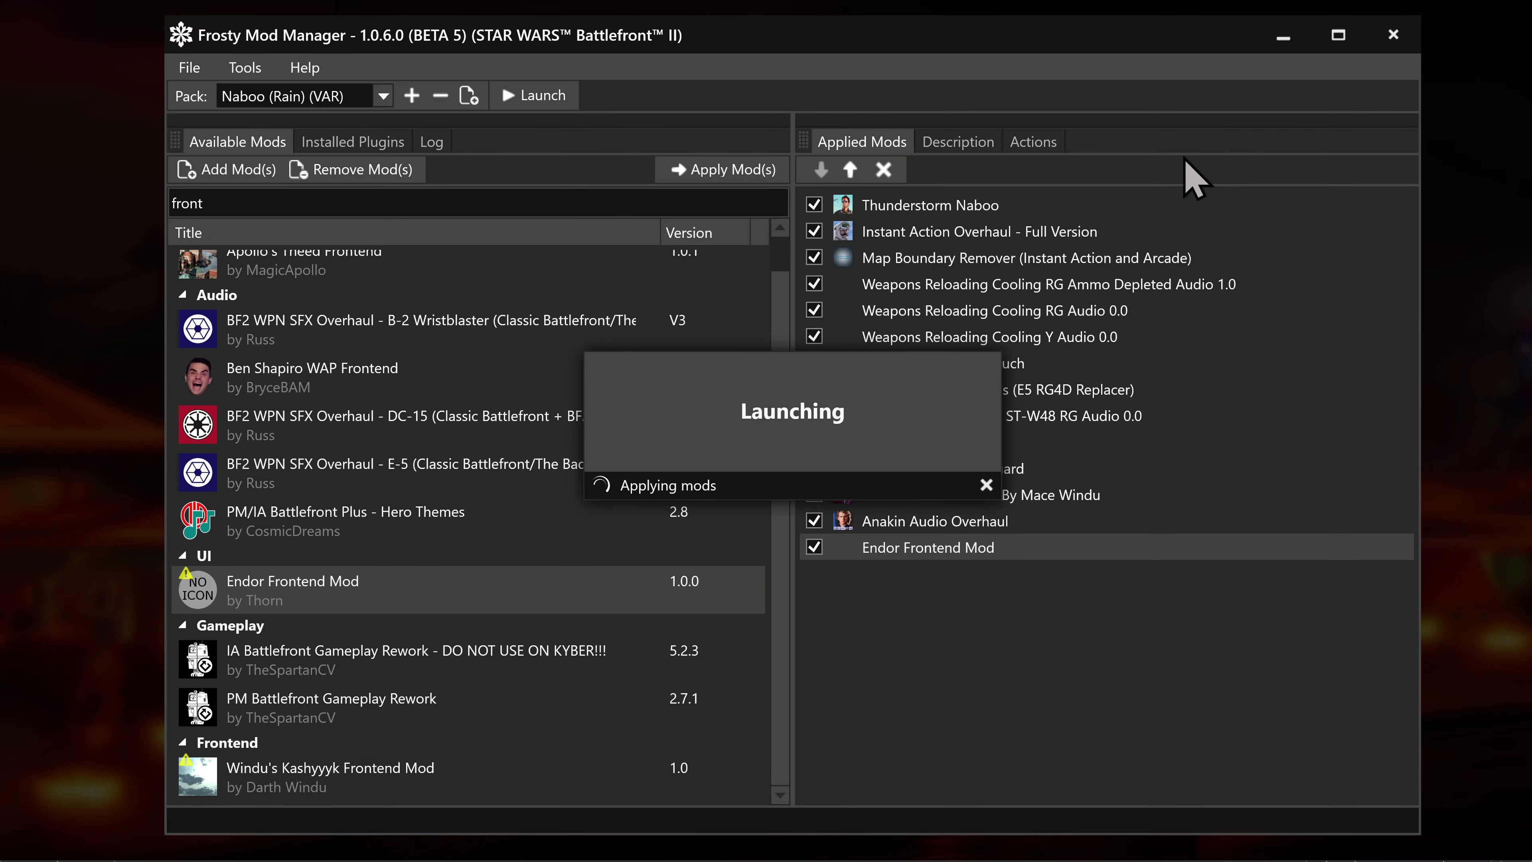
mouse_move(684, 845)
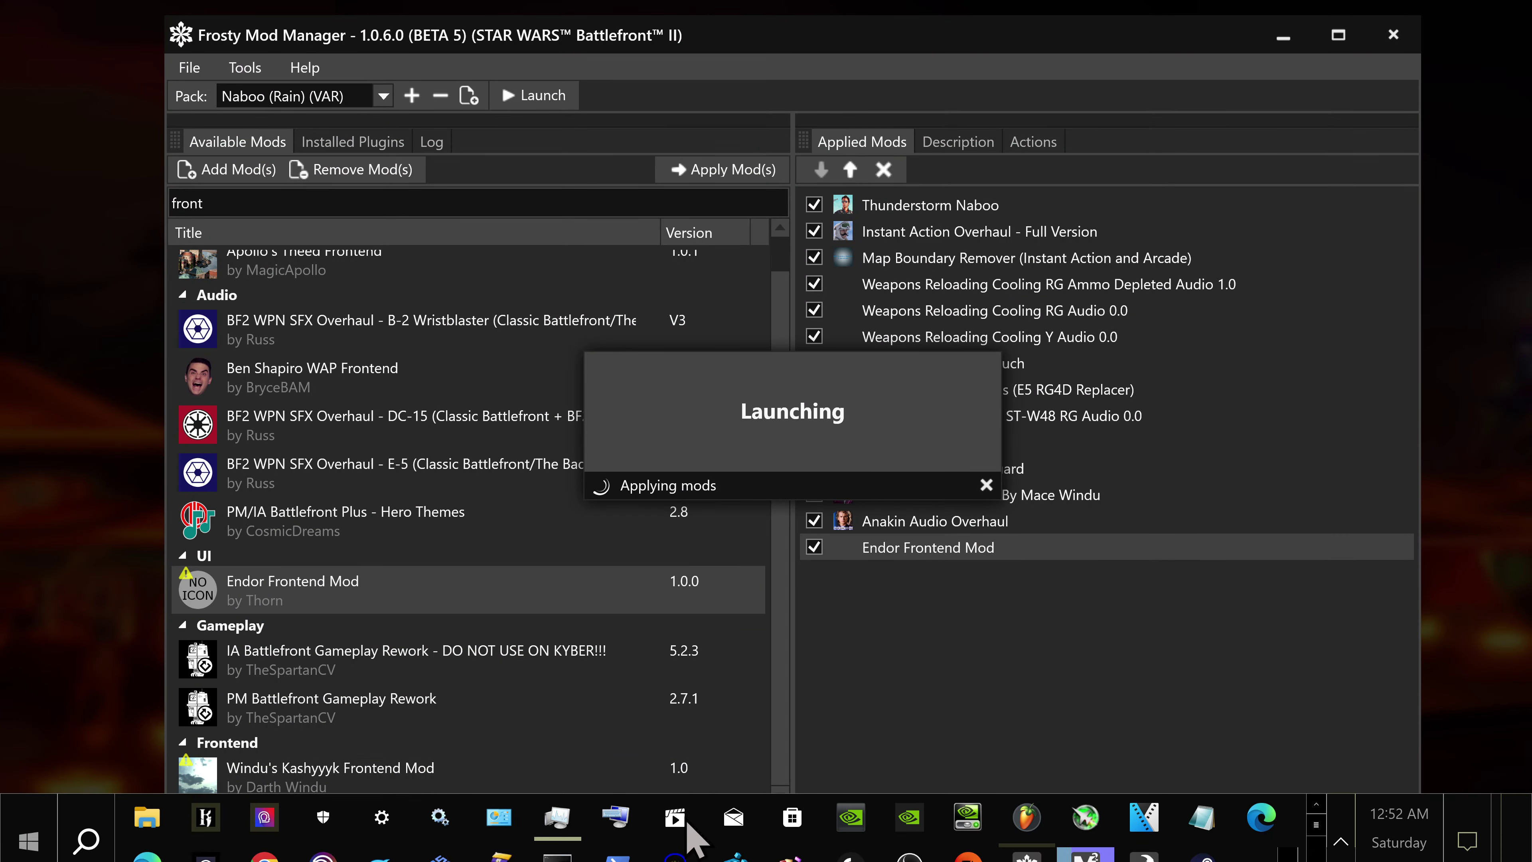
left_click(561, 841)
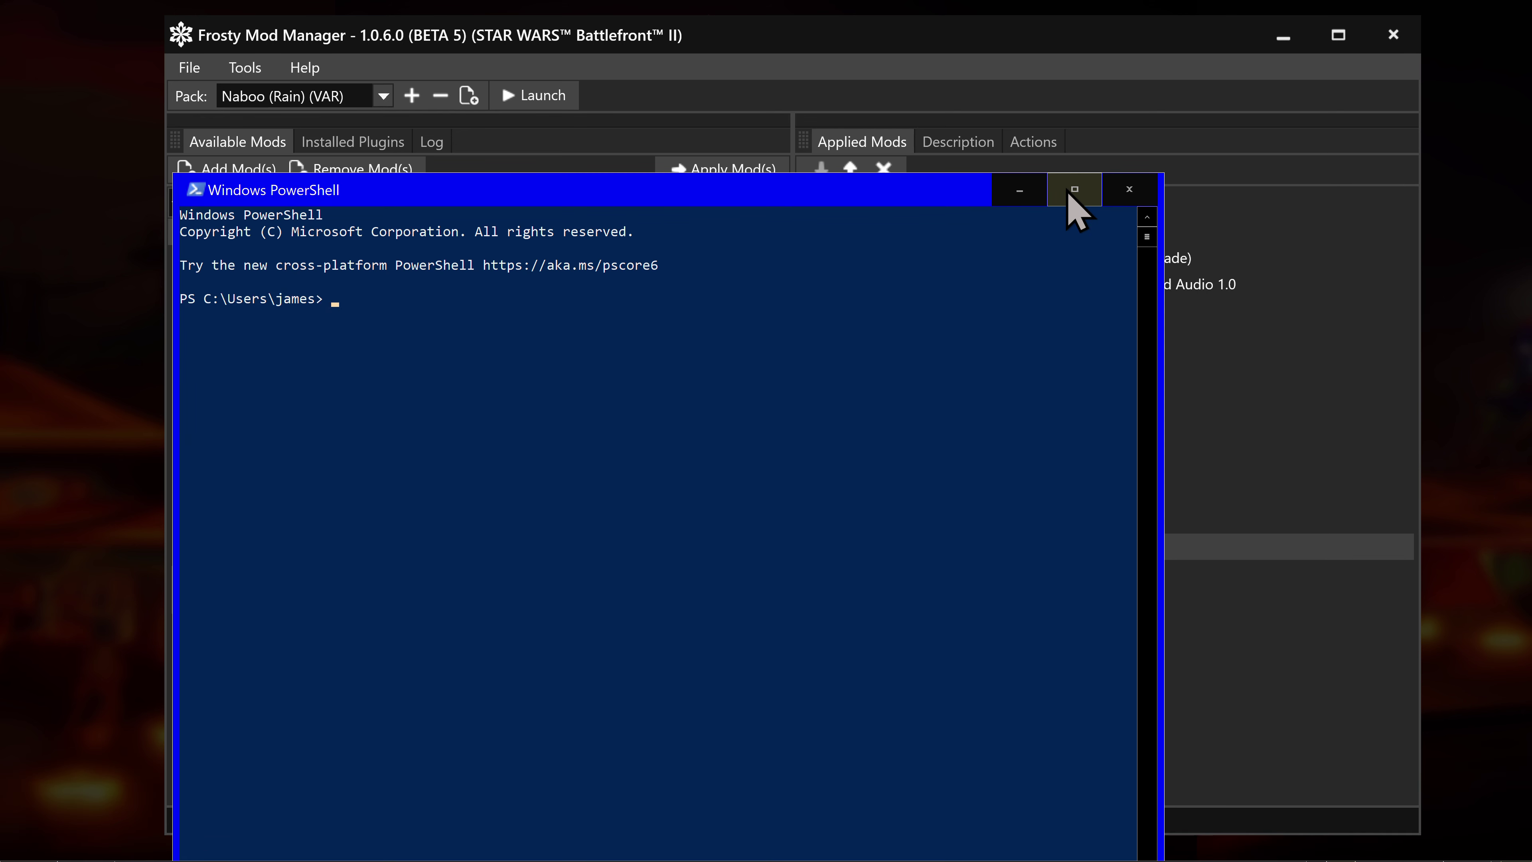
left_click(1070, 194)
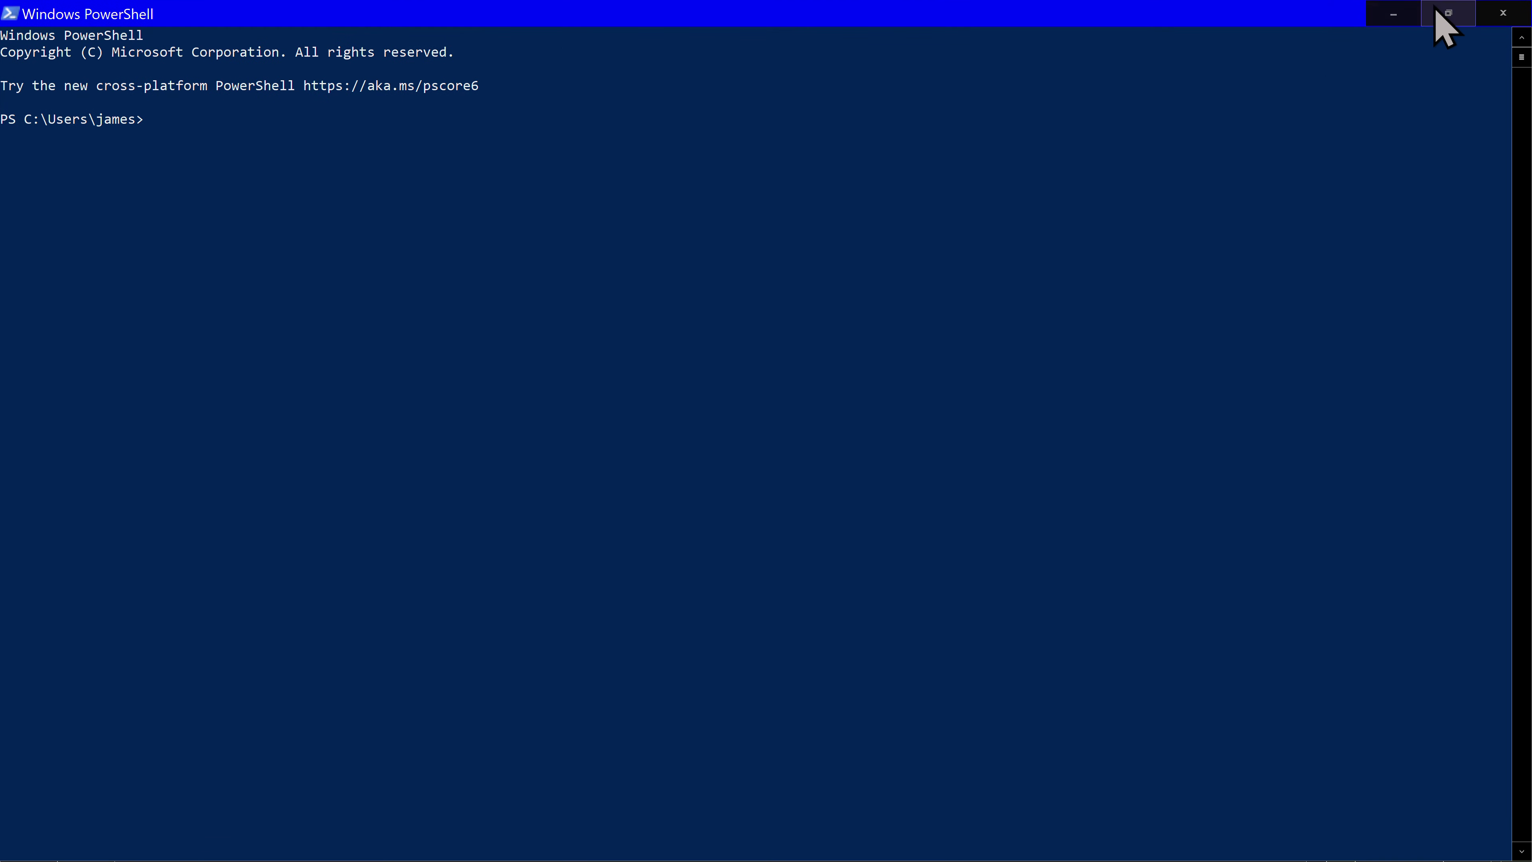
left_click(1448, 14)
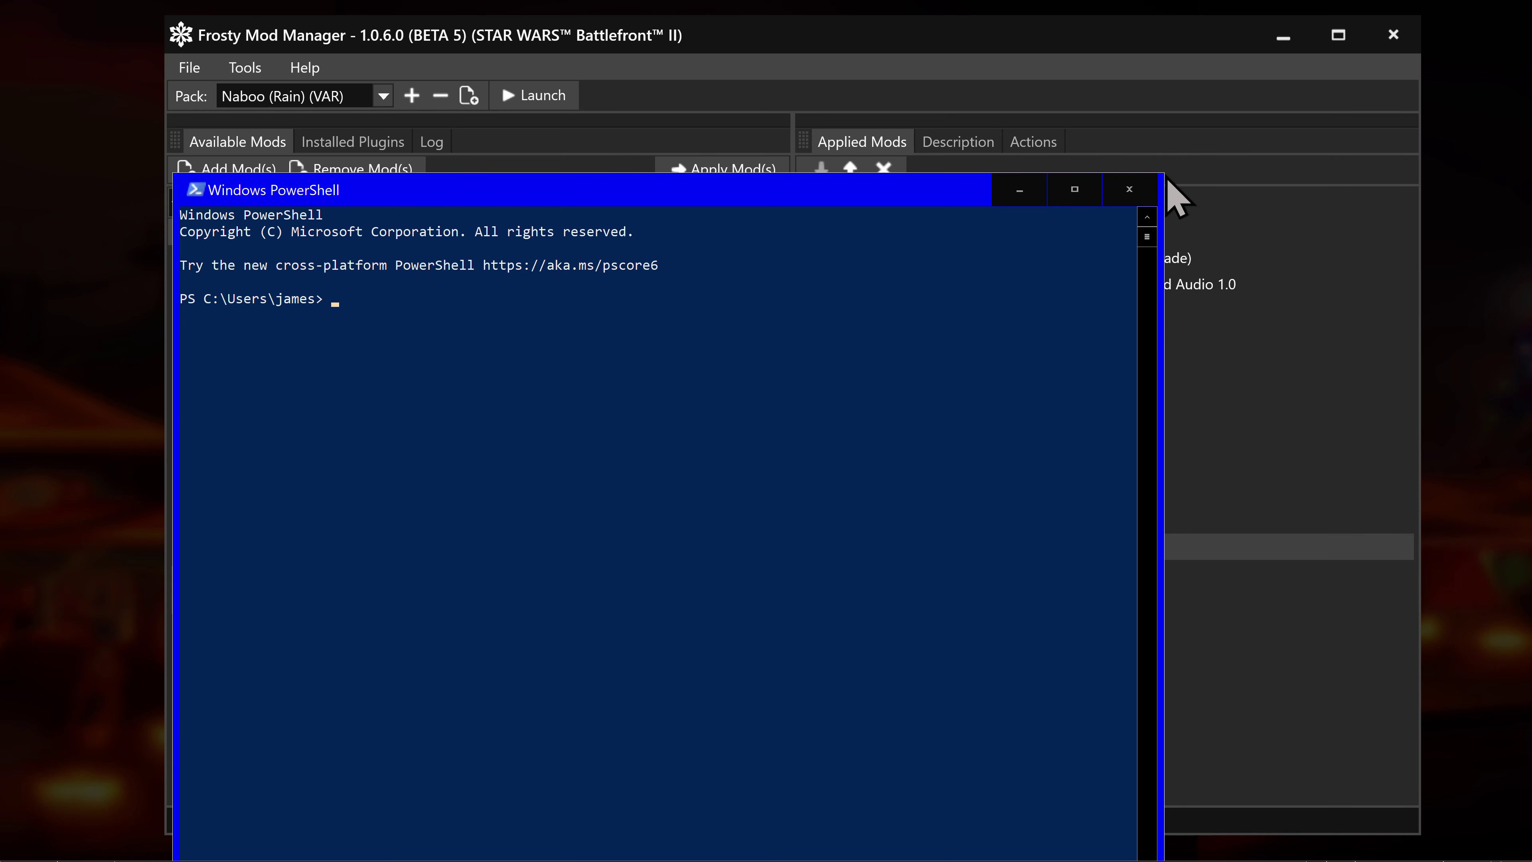
left_click_drag(1160, 174, 917, 512)
left_click_drag(526, 531, 1142, 117)
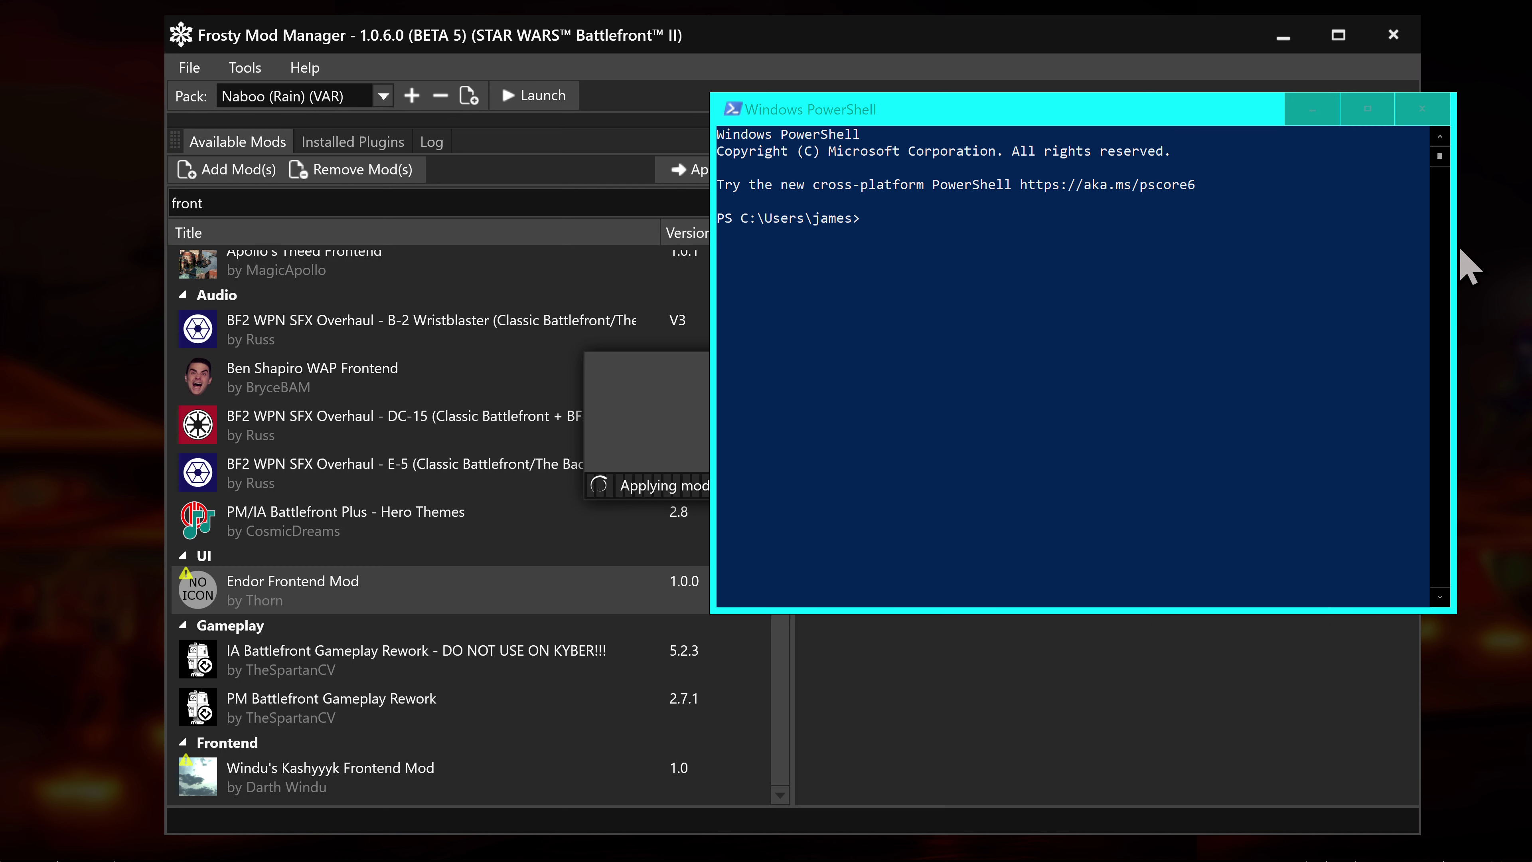
left_click_drag(1454, 254, 1393, 261)
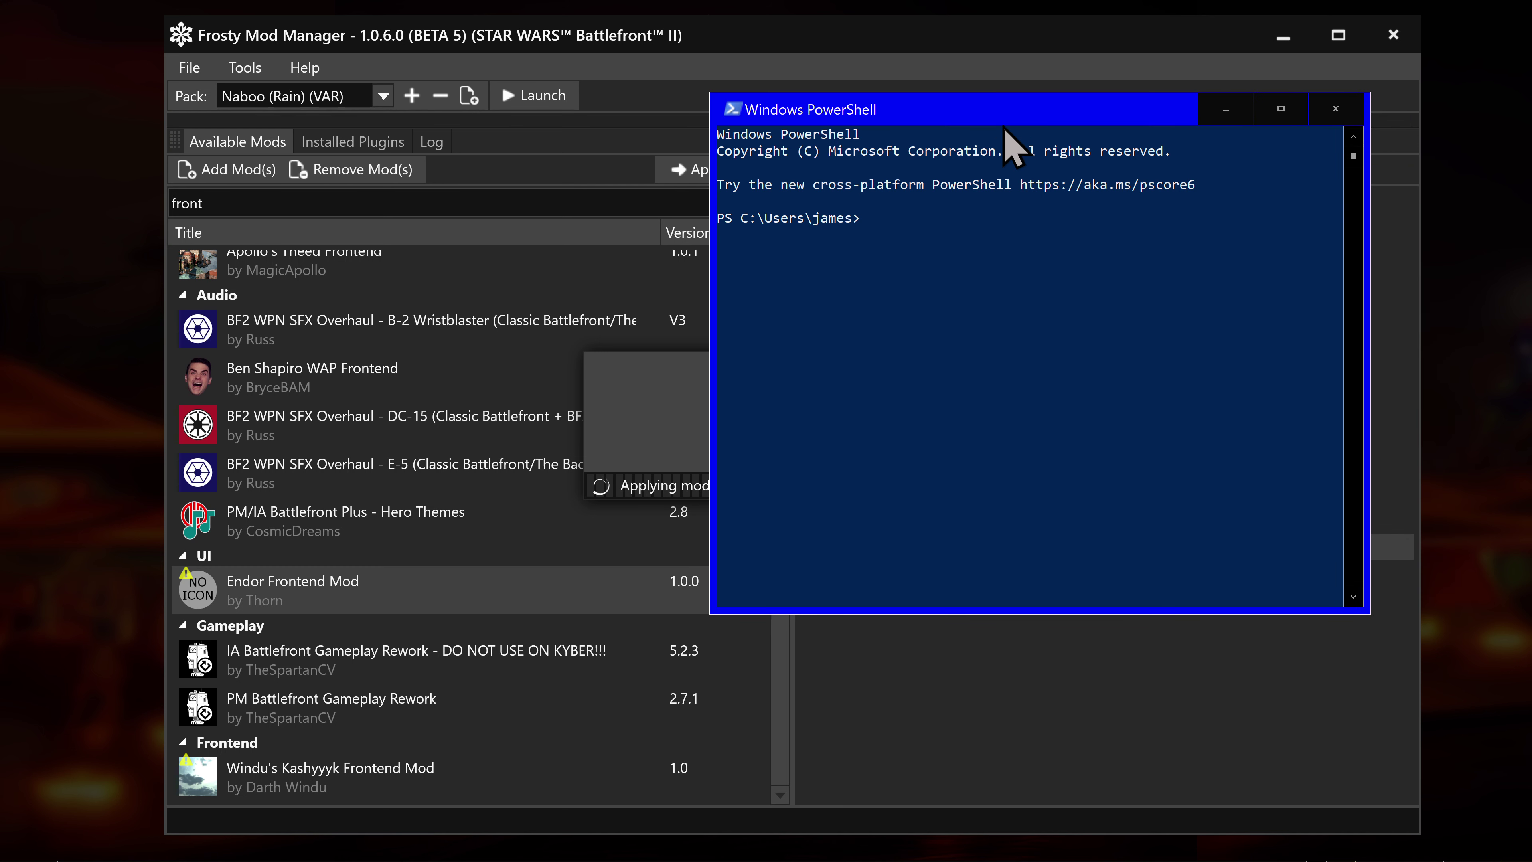
left_click_drag(1003, 112, 421, 134)
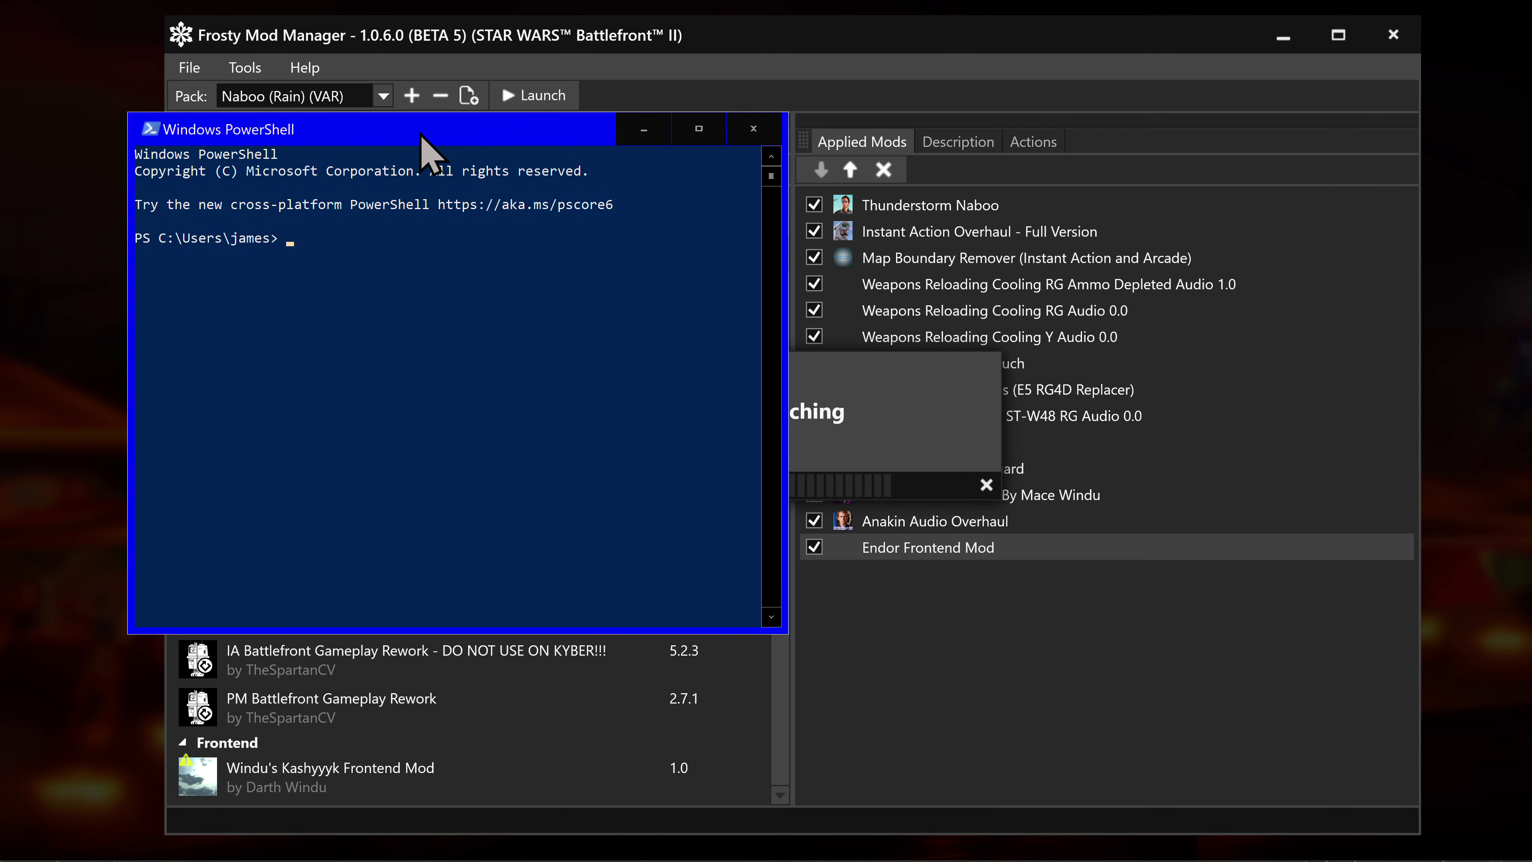
left_click_drag(130, 632, 164, 828)
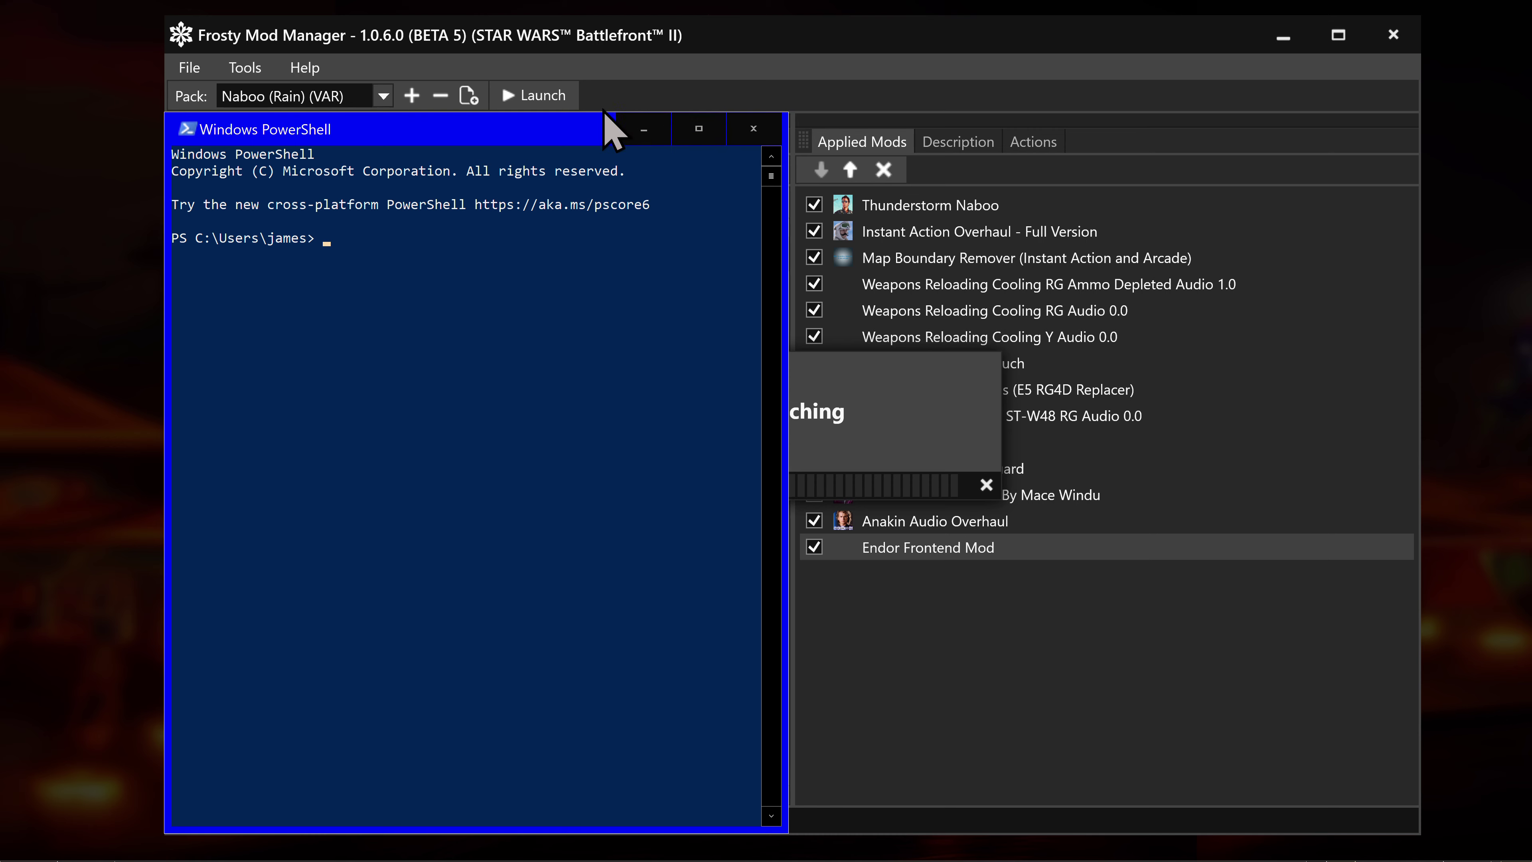
left_click_drag(571, 113, 548, 21)
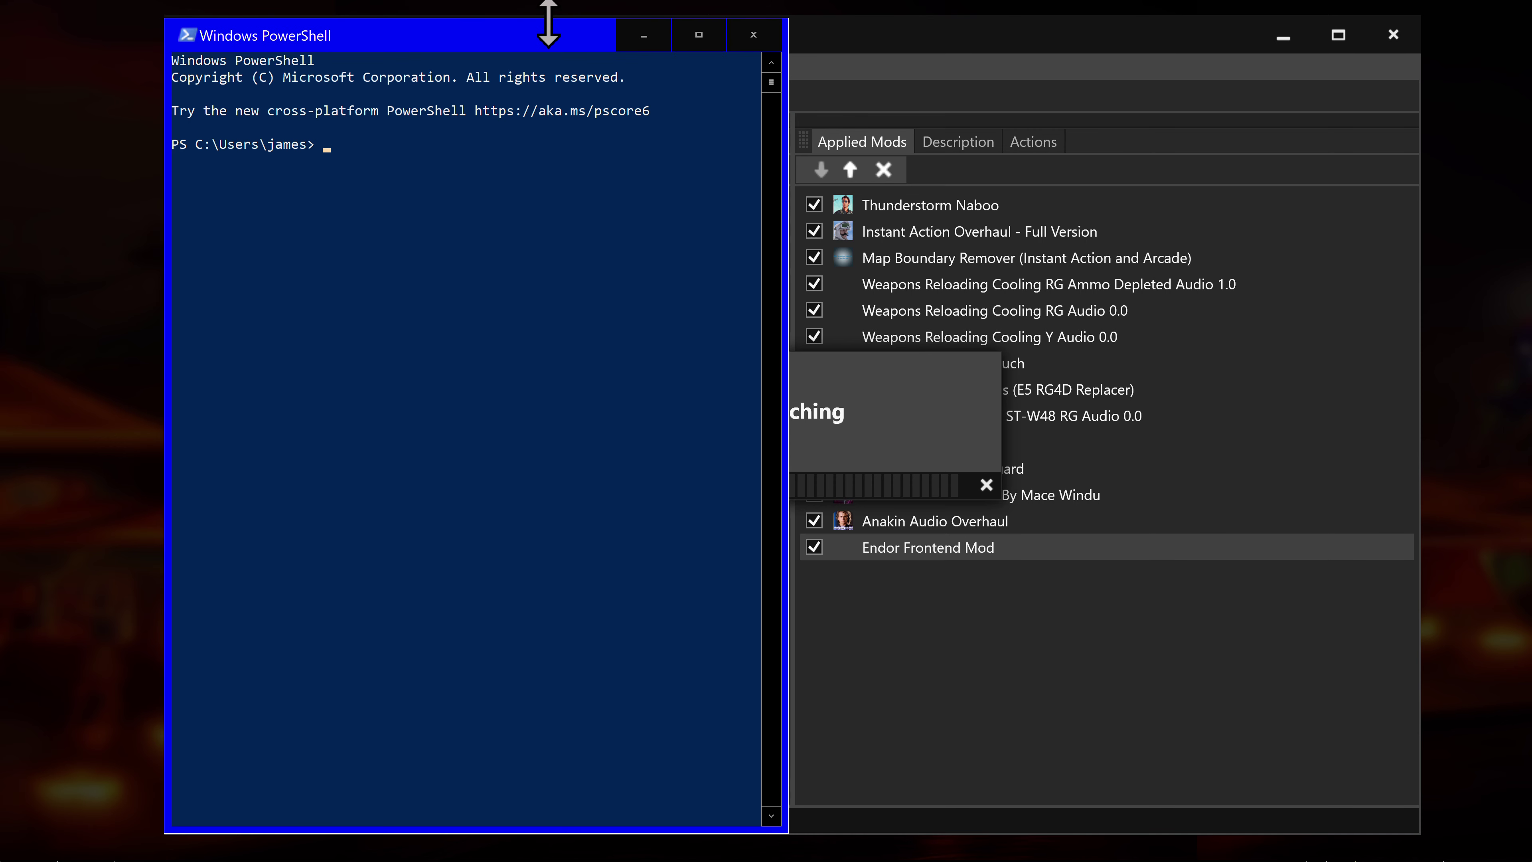
left_click(762, 36)
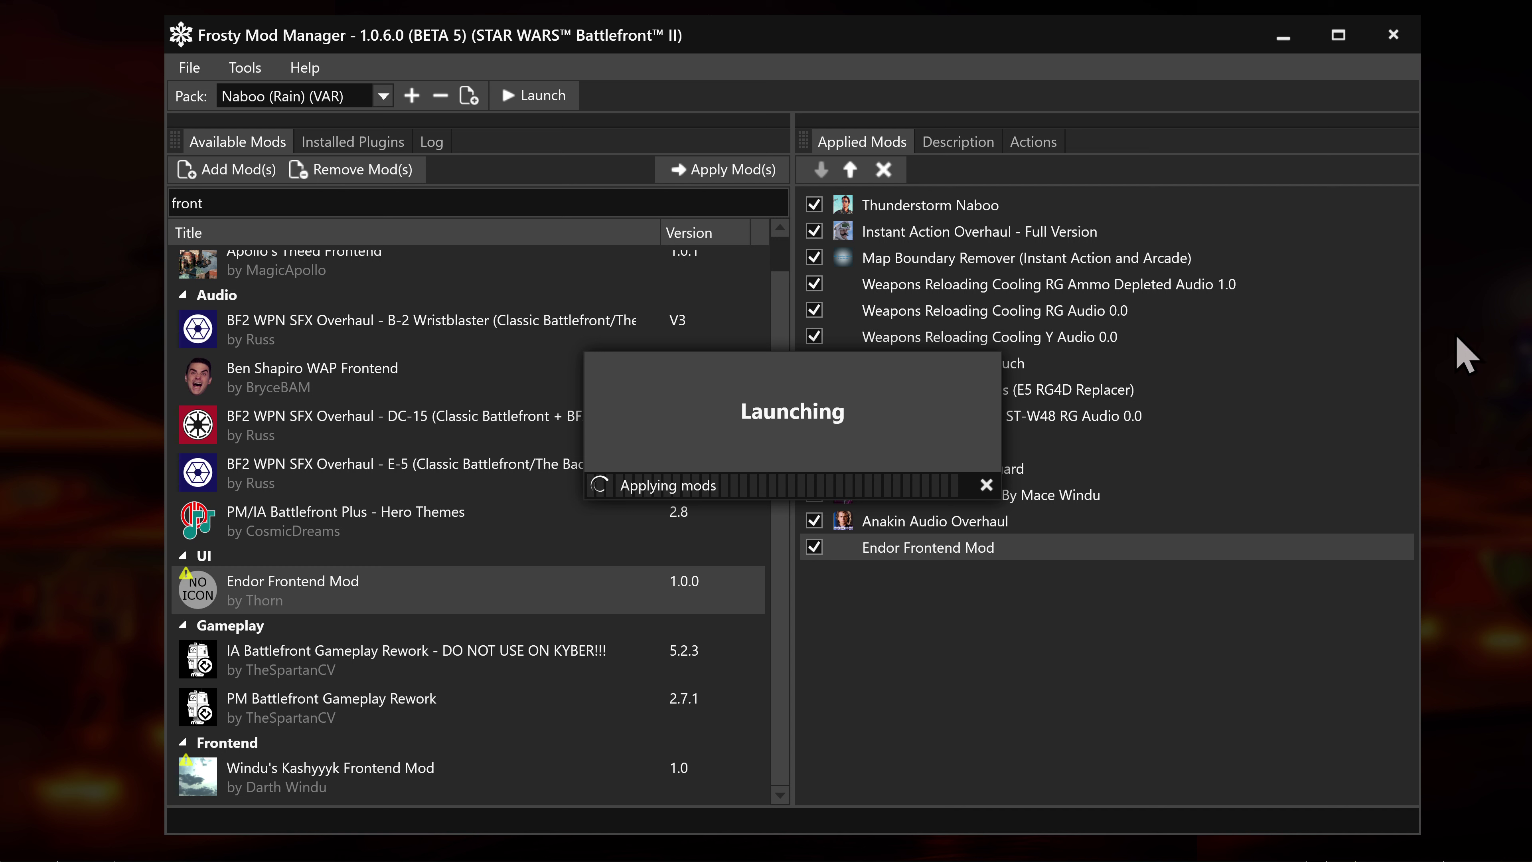
Open the pinned ModData folder, view the details of the Naboo (Rain) (VAR) folder, and minimize the window.
mouse_move(501, 854)
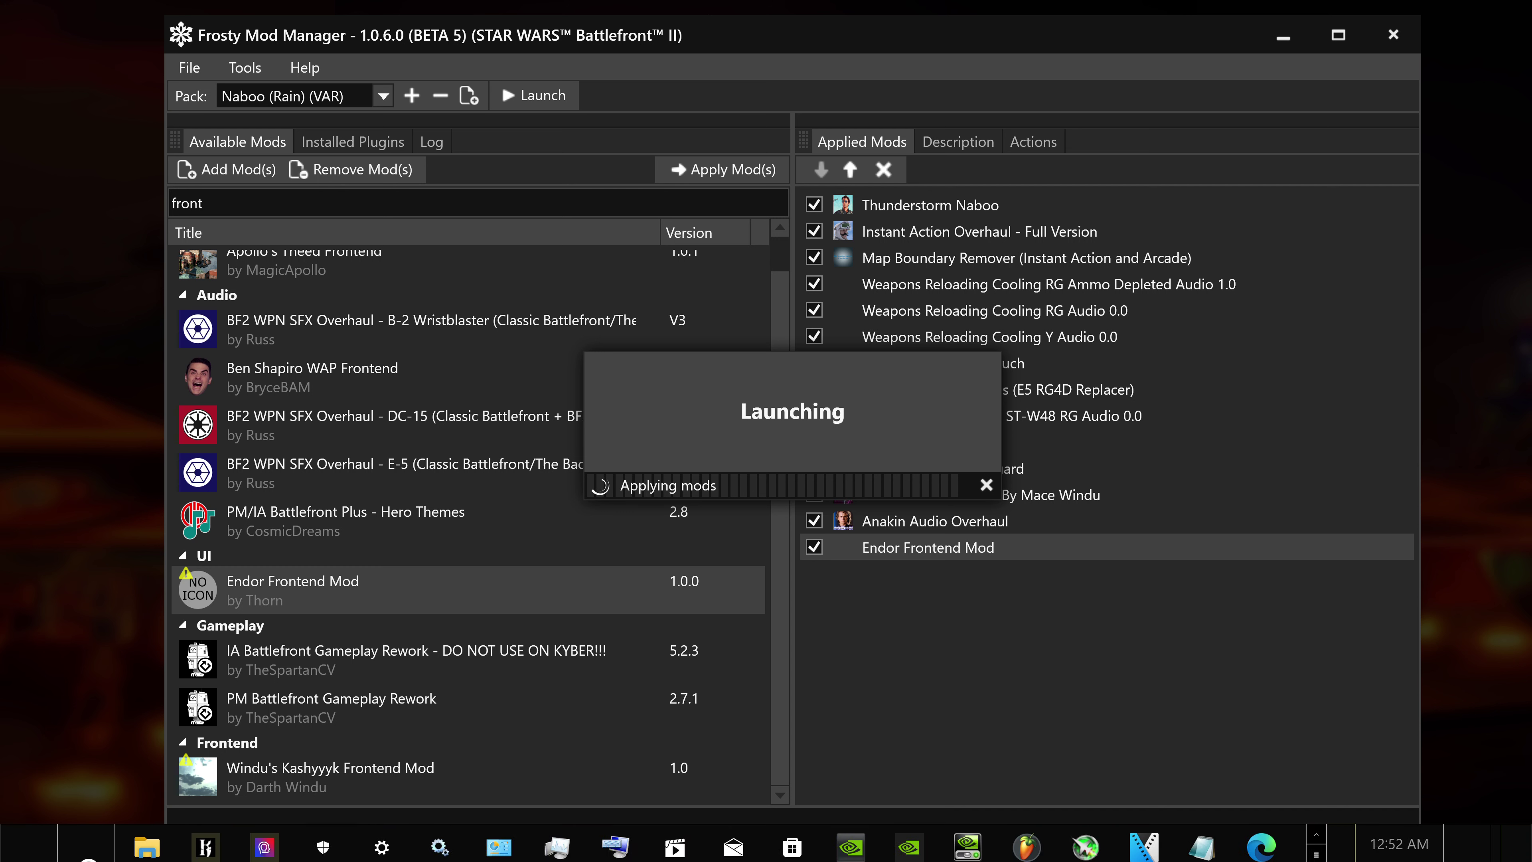
left_click_drag(145, 812, 153, 628)
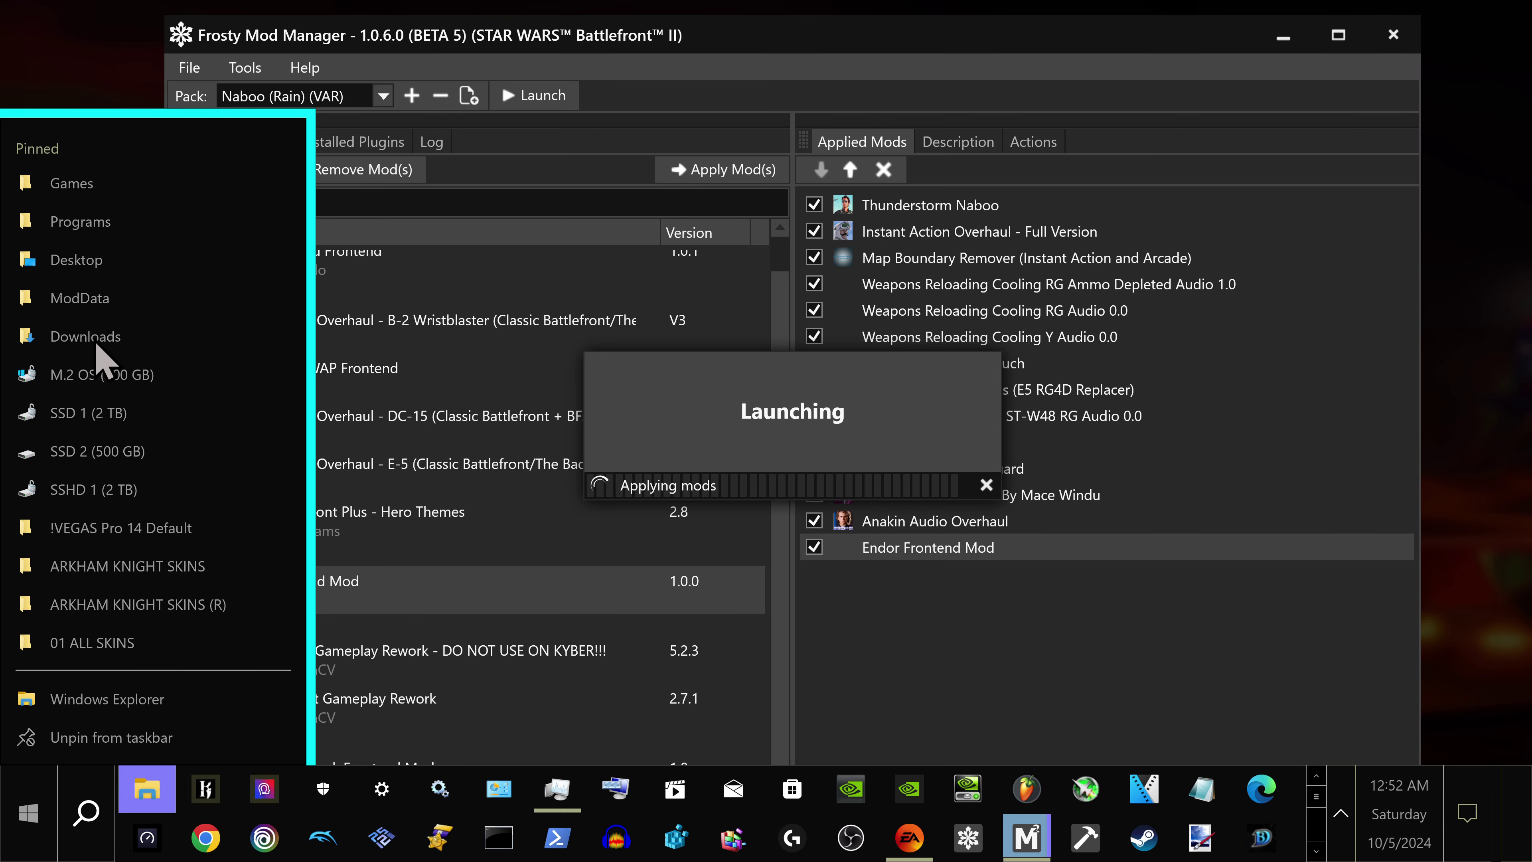
left_click(86, 308)
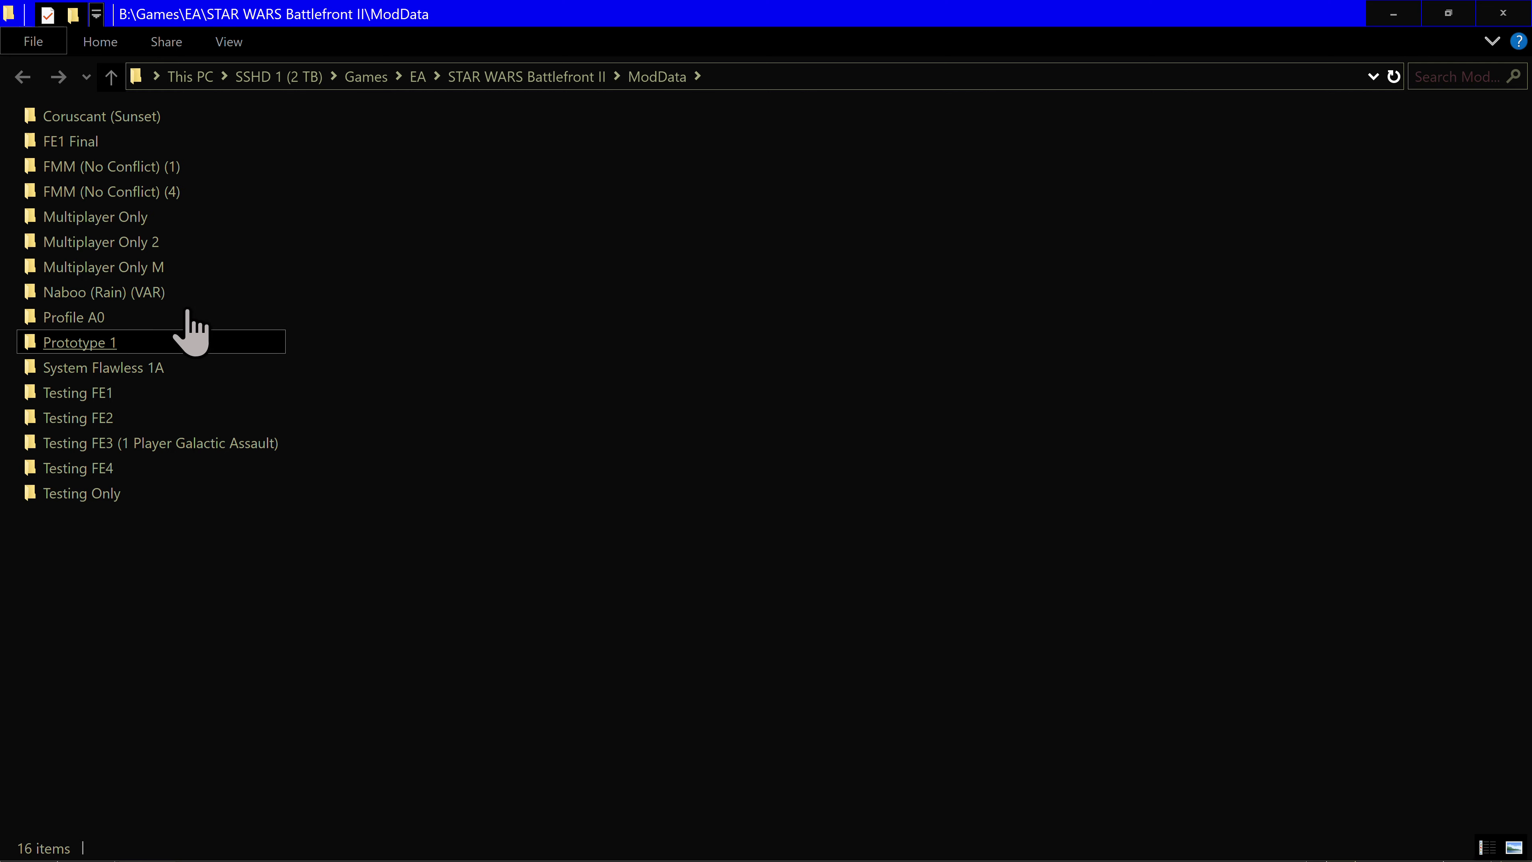
mouse_move(134, 118)
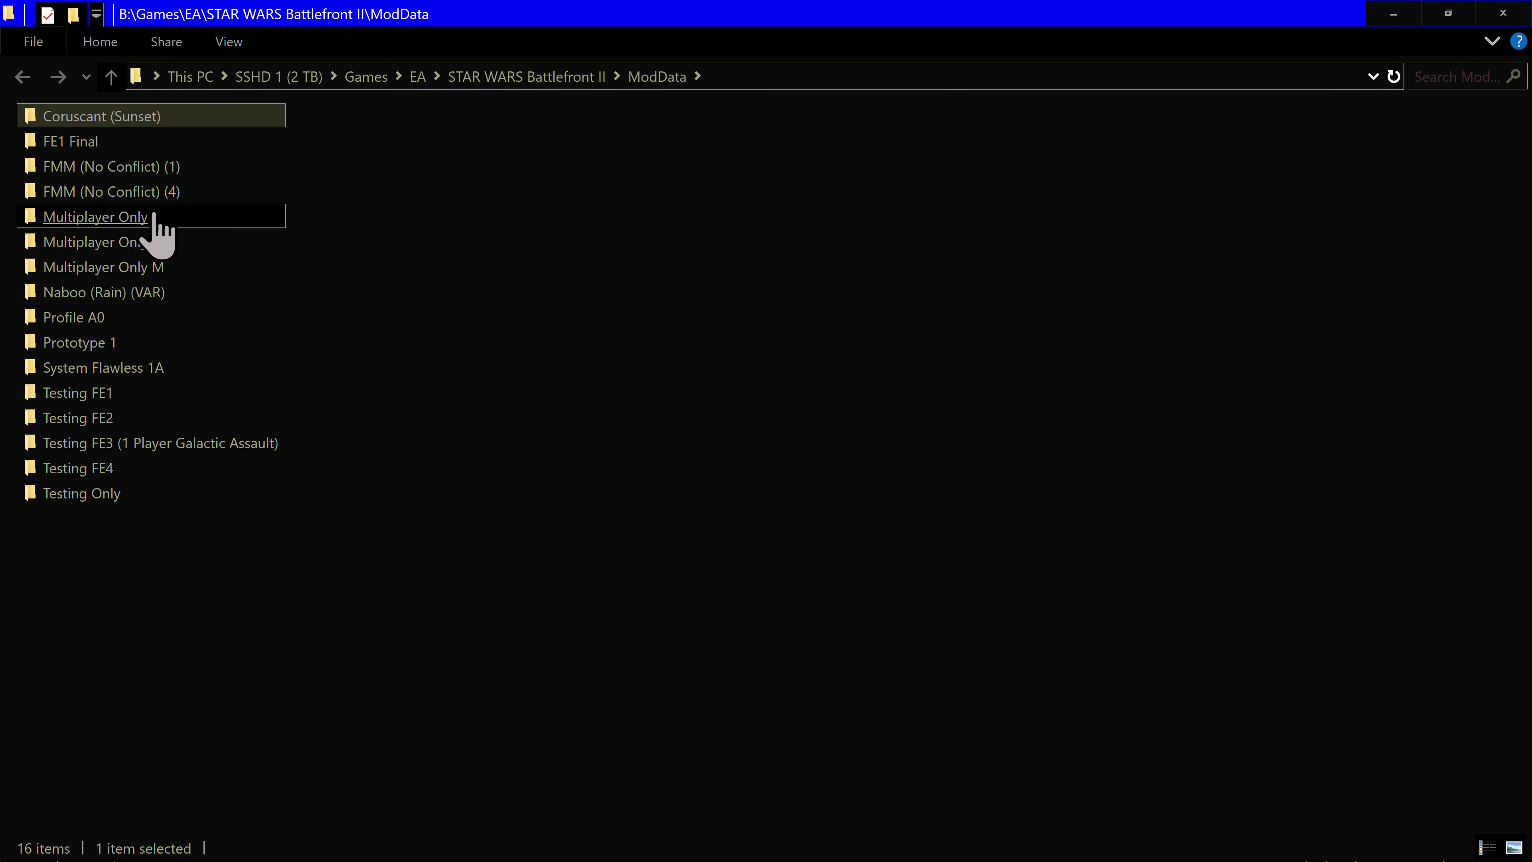
mouse_move(134, 296)
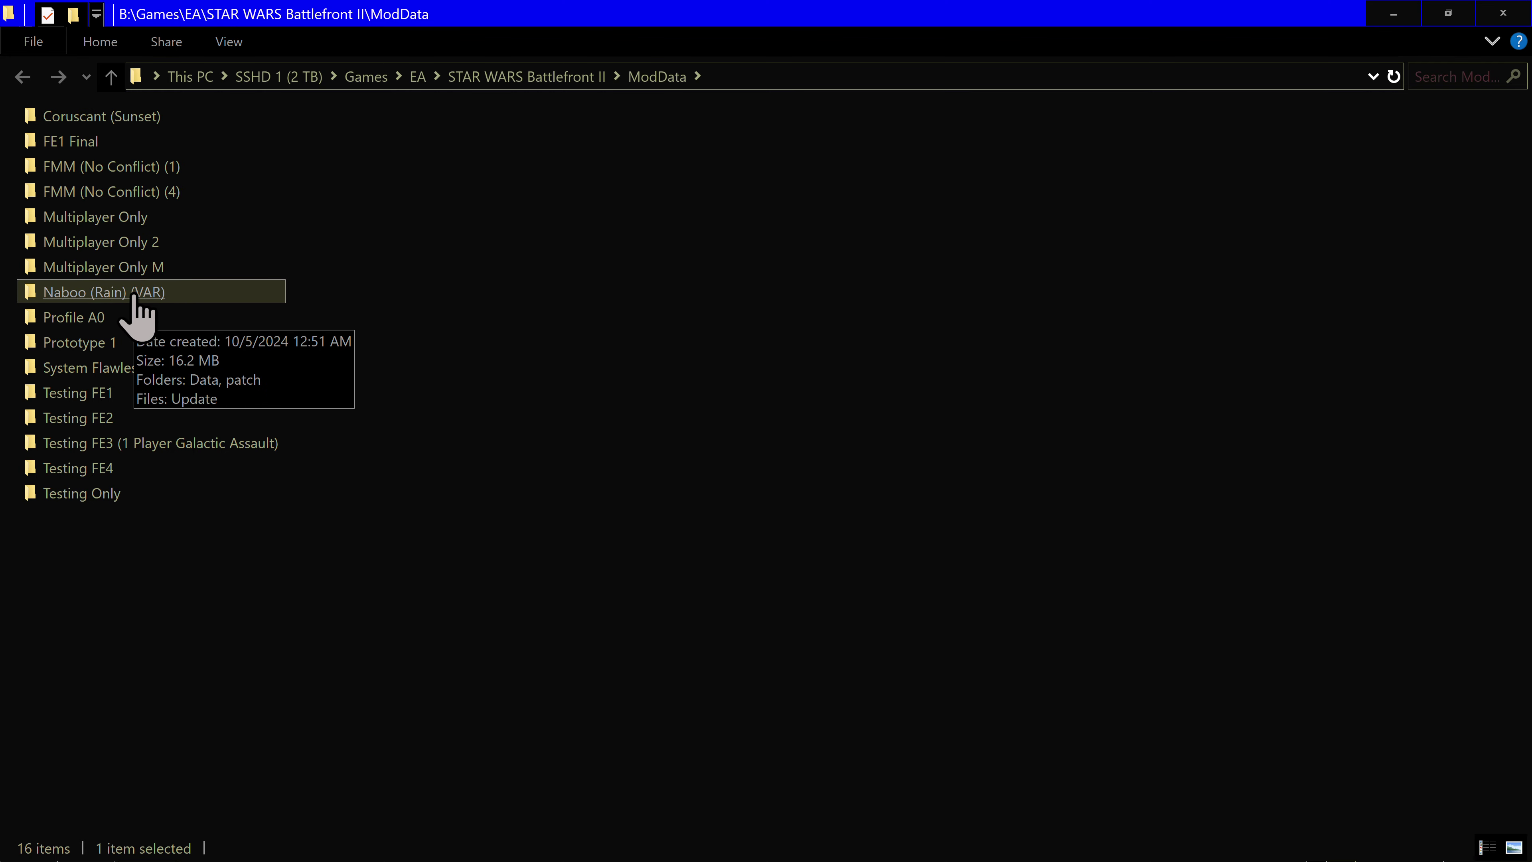
left_click(1393, 15)
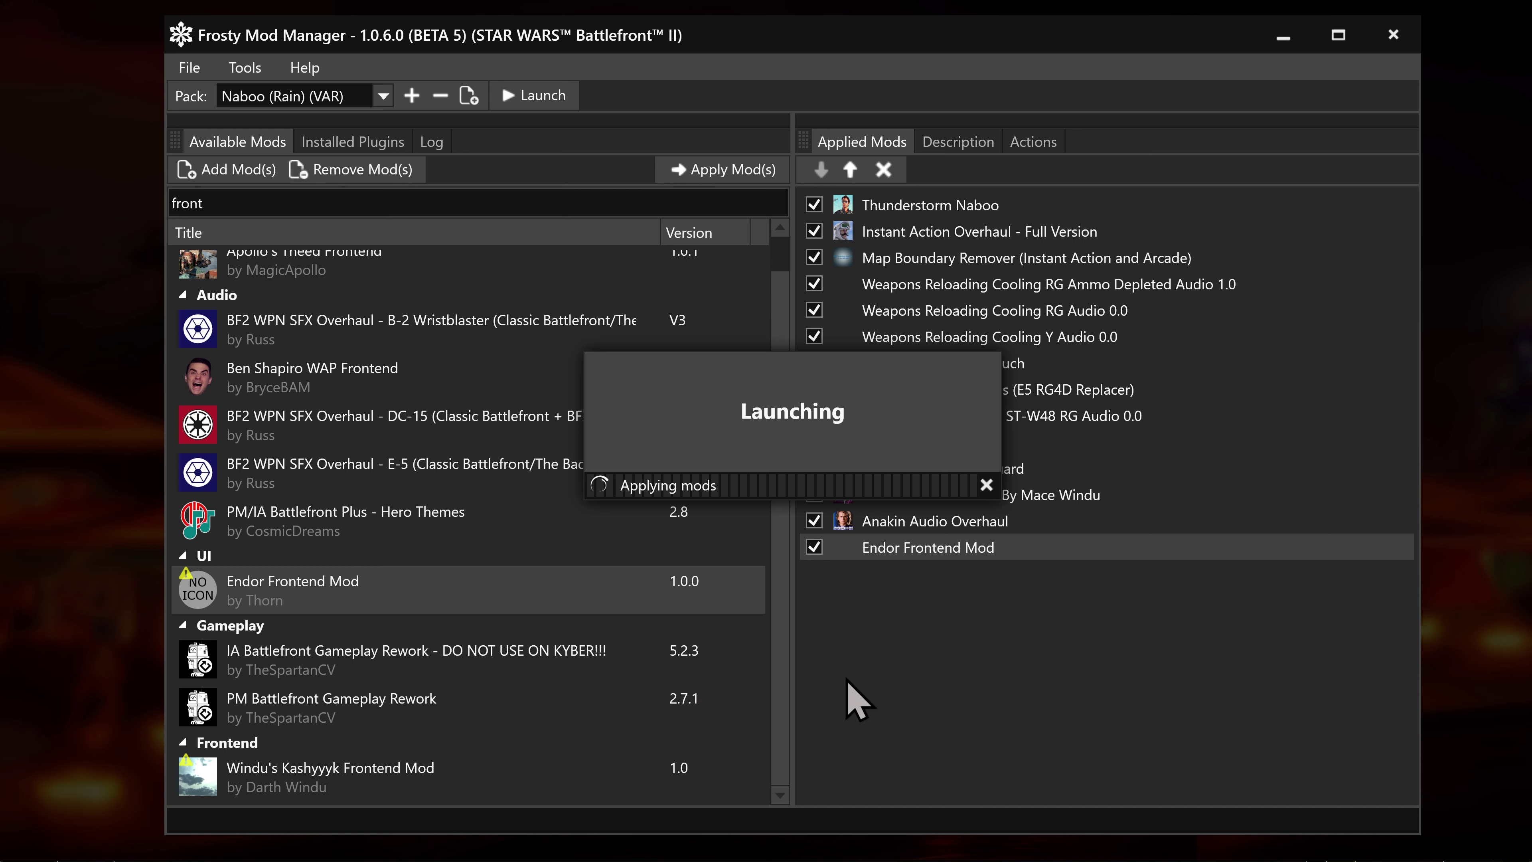
Bring the minimized ModData folder window back to look at the pack folders again, and minimize it.
mouse_move(693, 857)
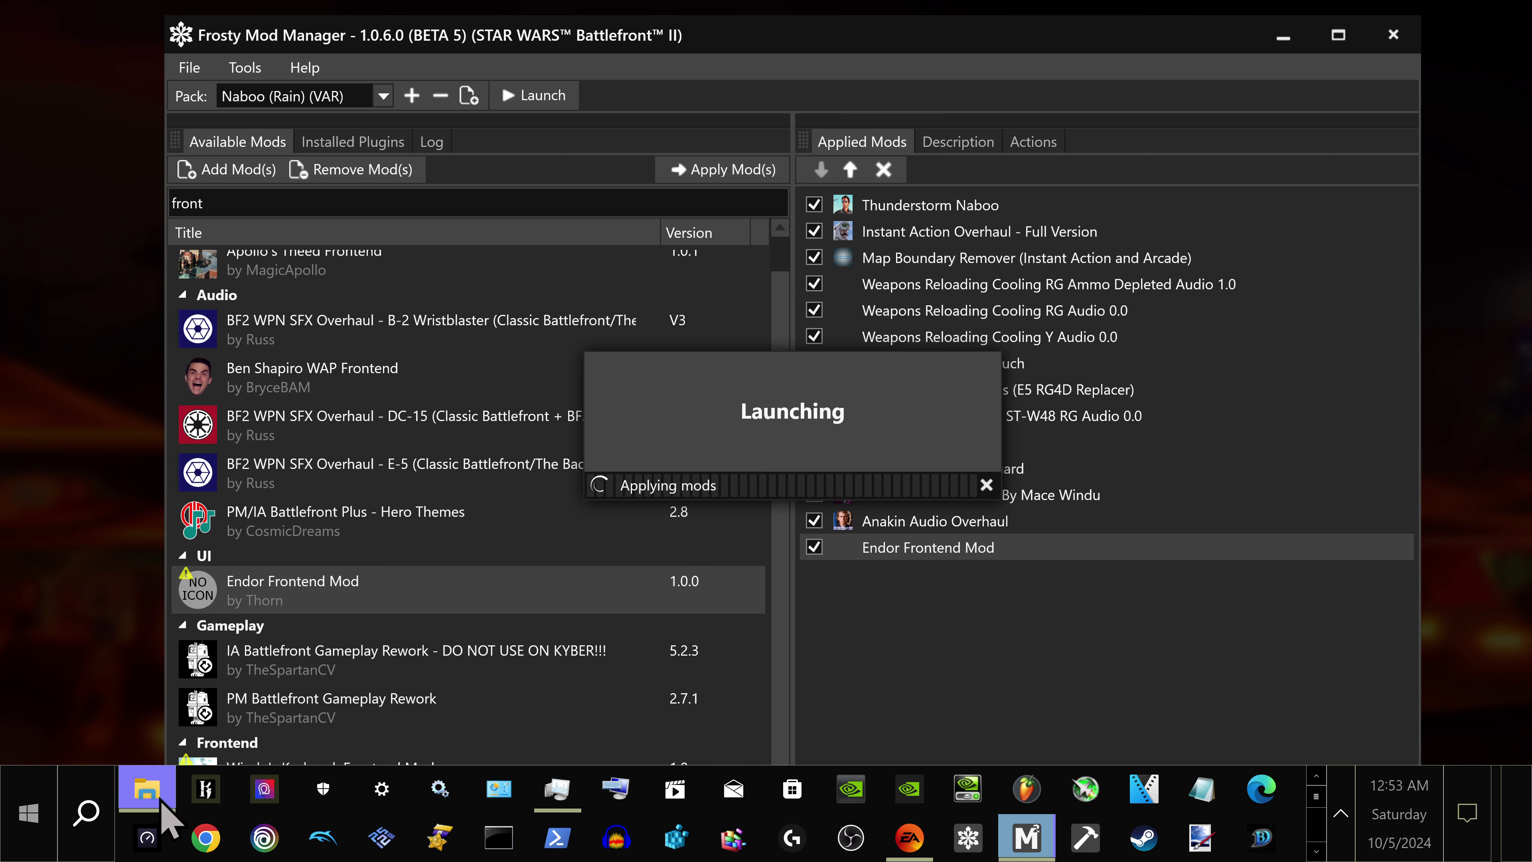
mouse_move(162, 809)
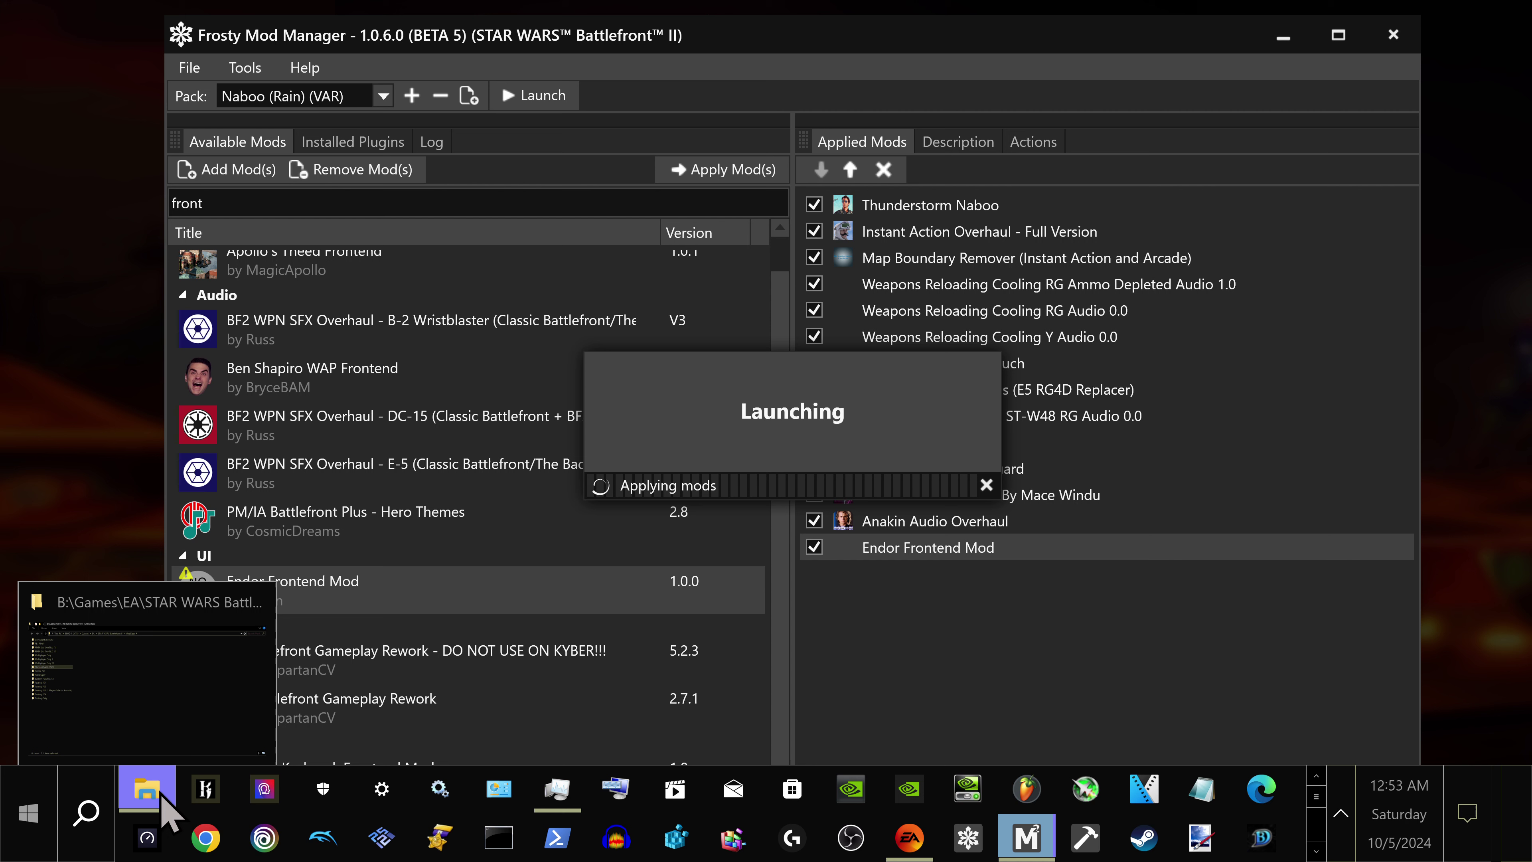
left_click(151, 755)
left_click(164, 712)
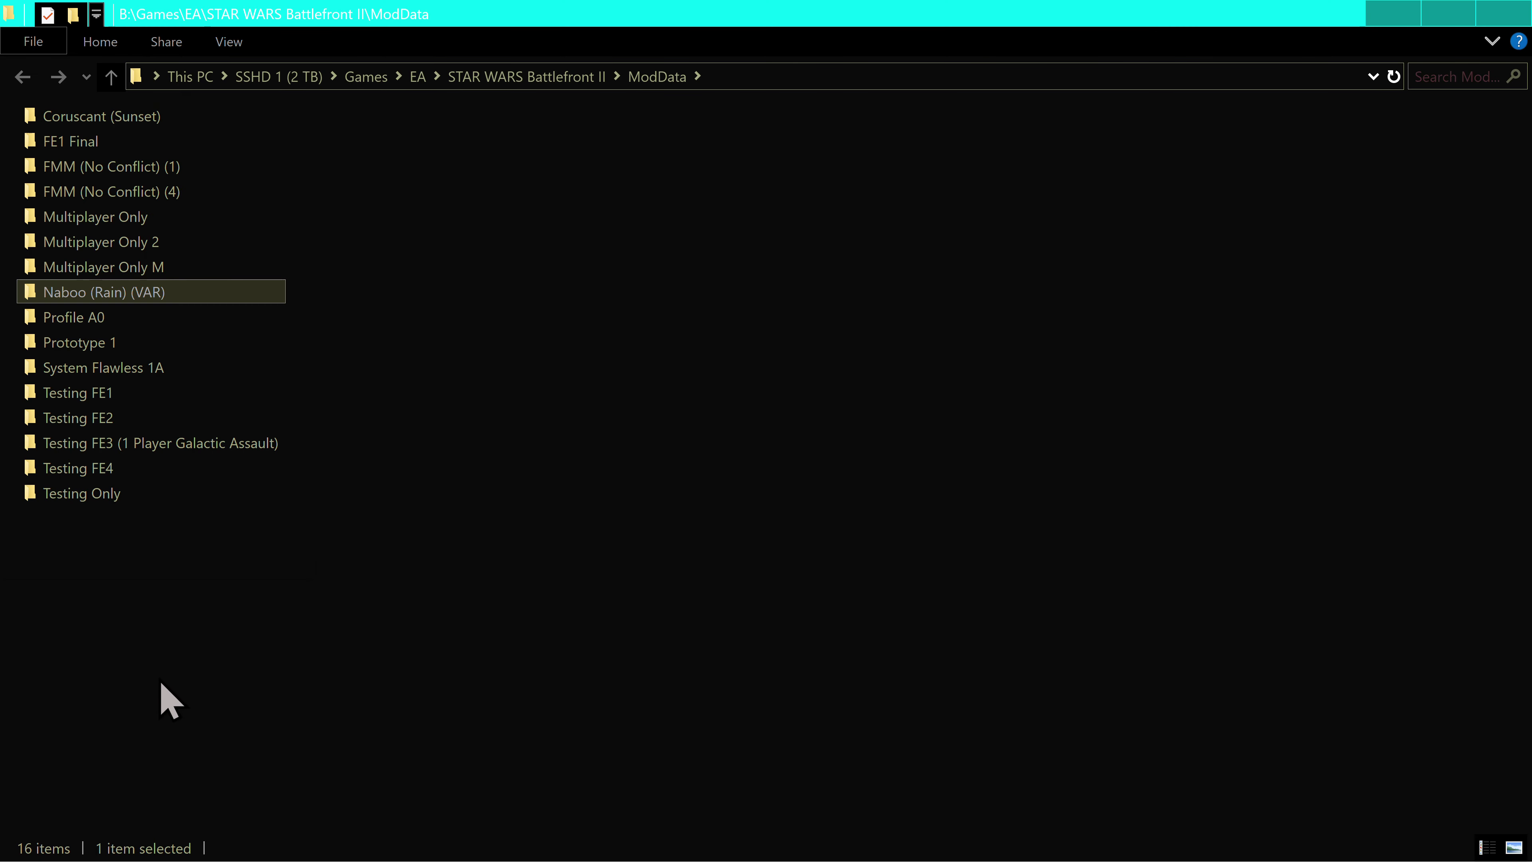
left_click(1409, 9)
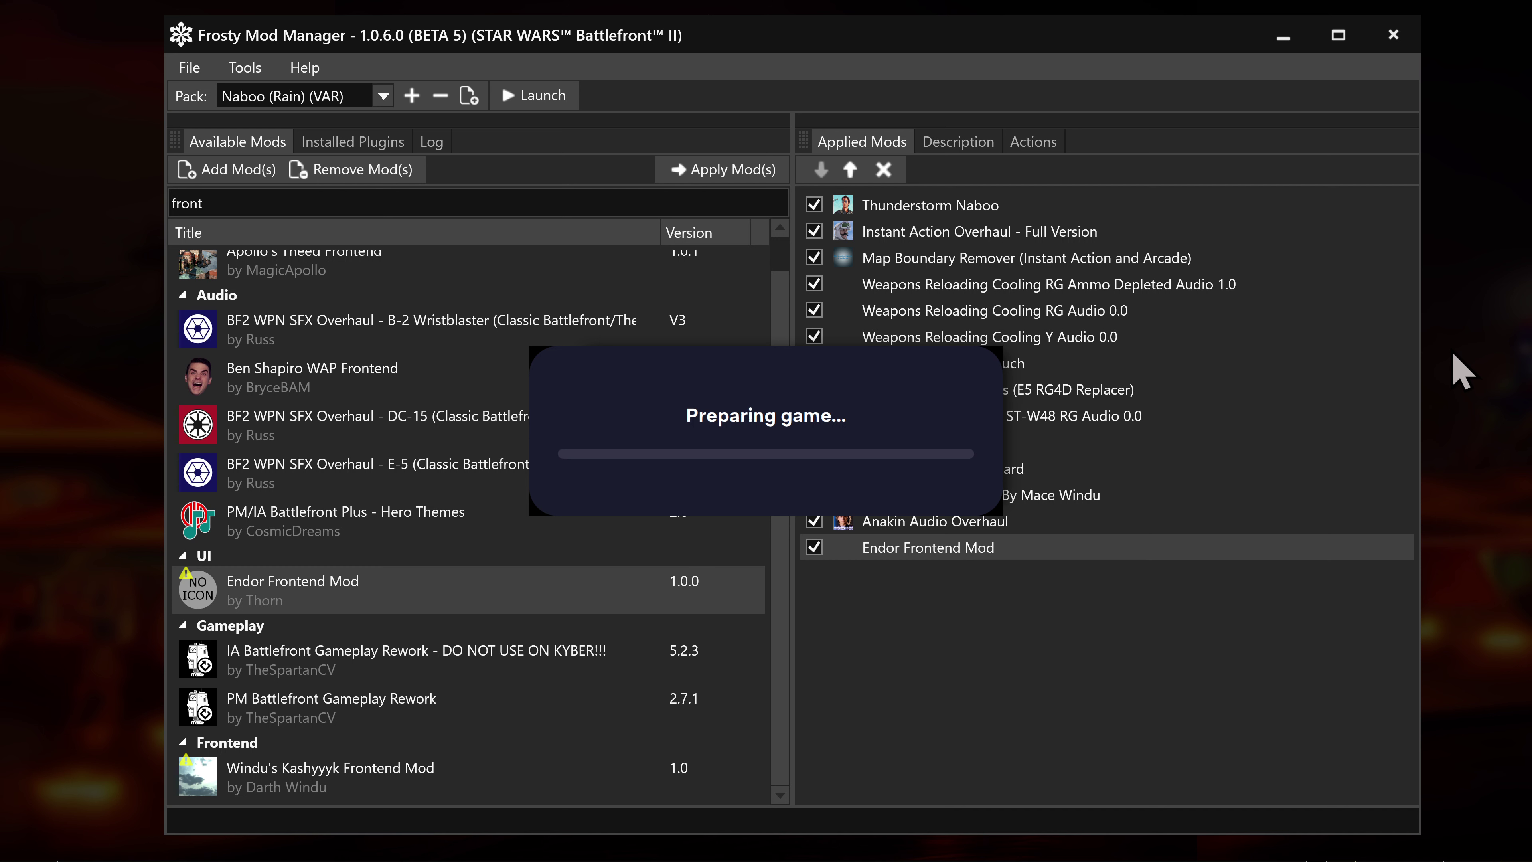
Close the EA game preparation window and start STAR WARS Battlefront II from the installed games in the EA app.
mouse_move(917, 839)
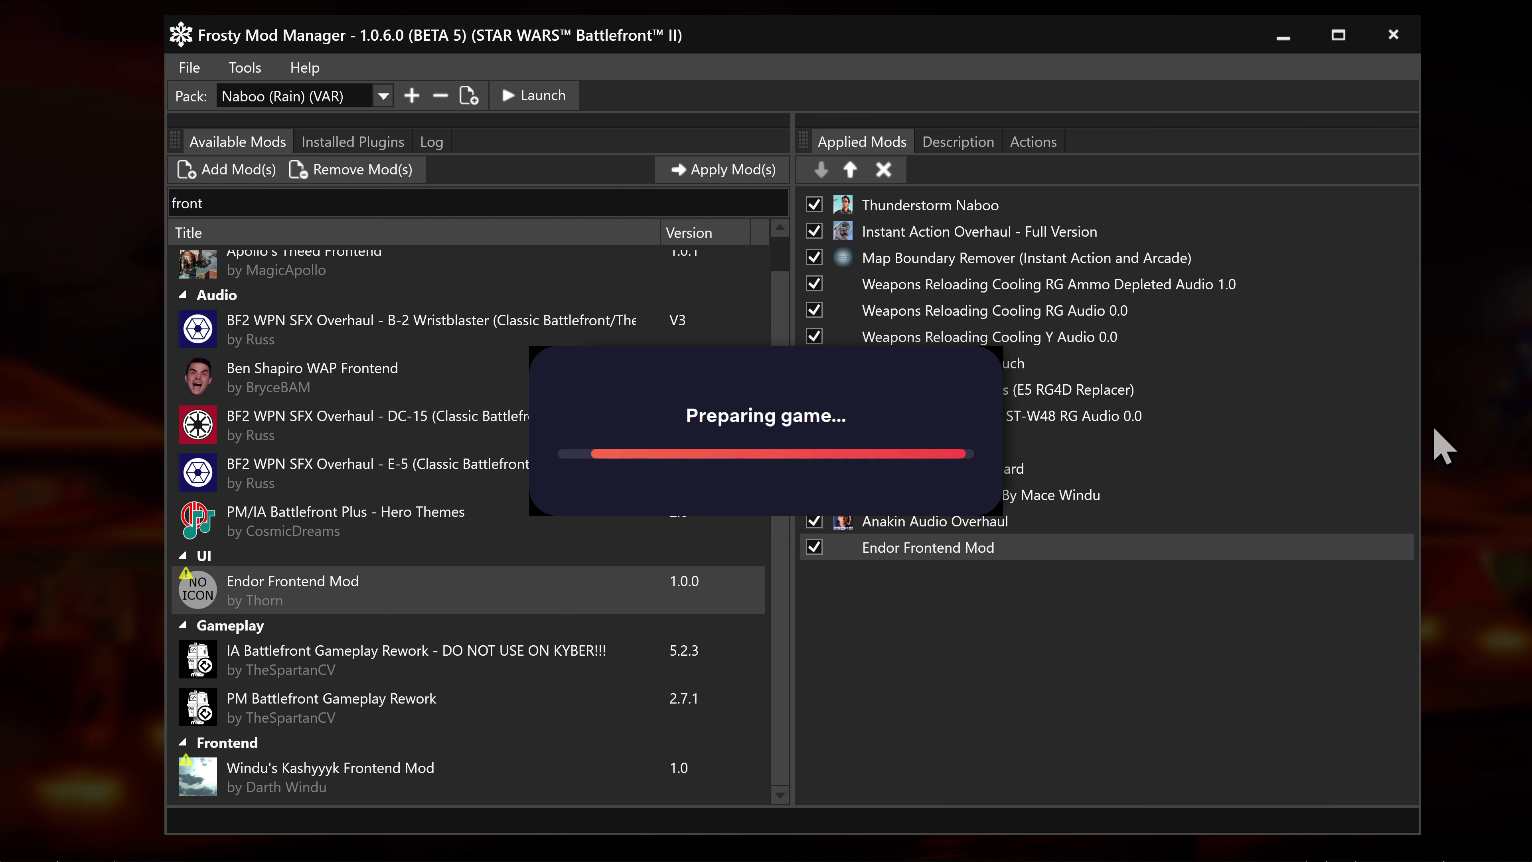
mouse_move(573, 856)
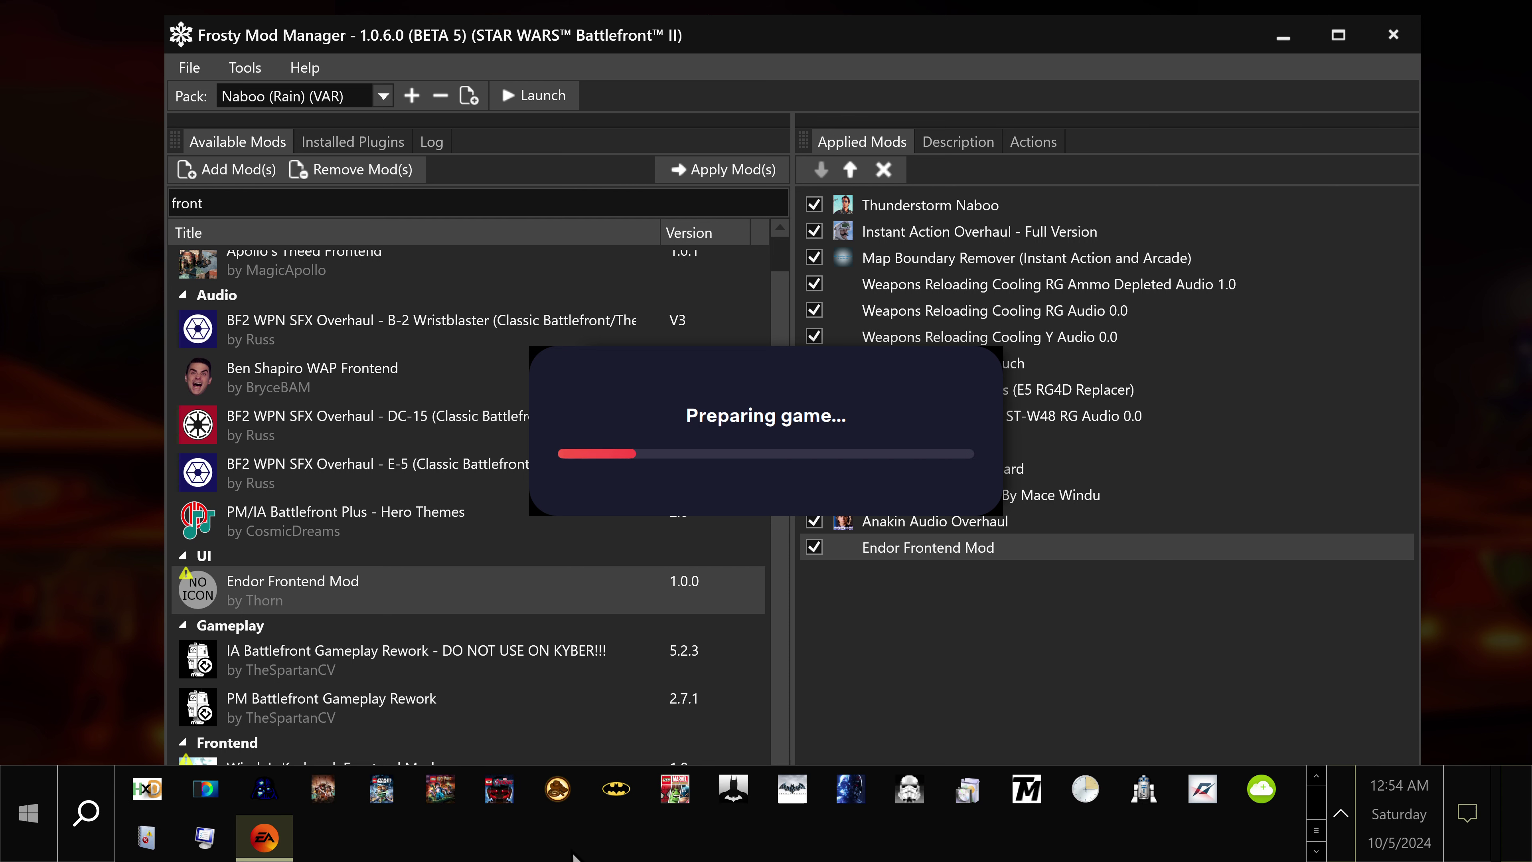
right_click(264, 837)
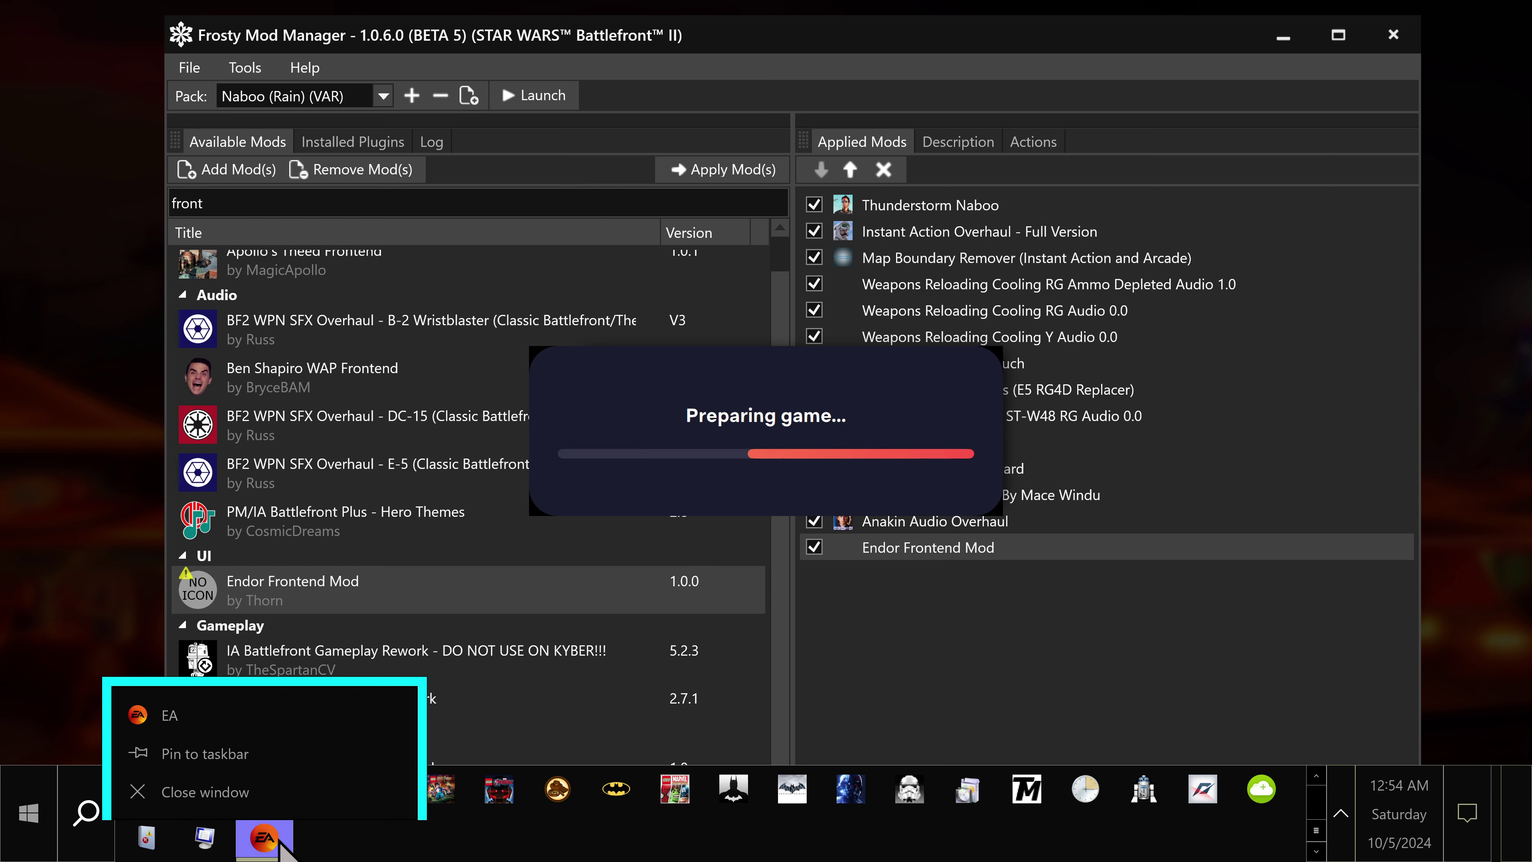
left_click(270, 797)
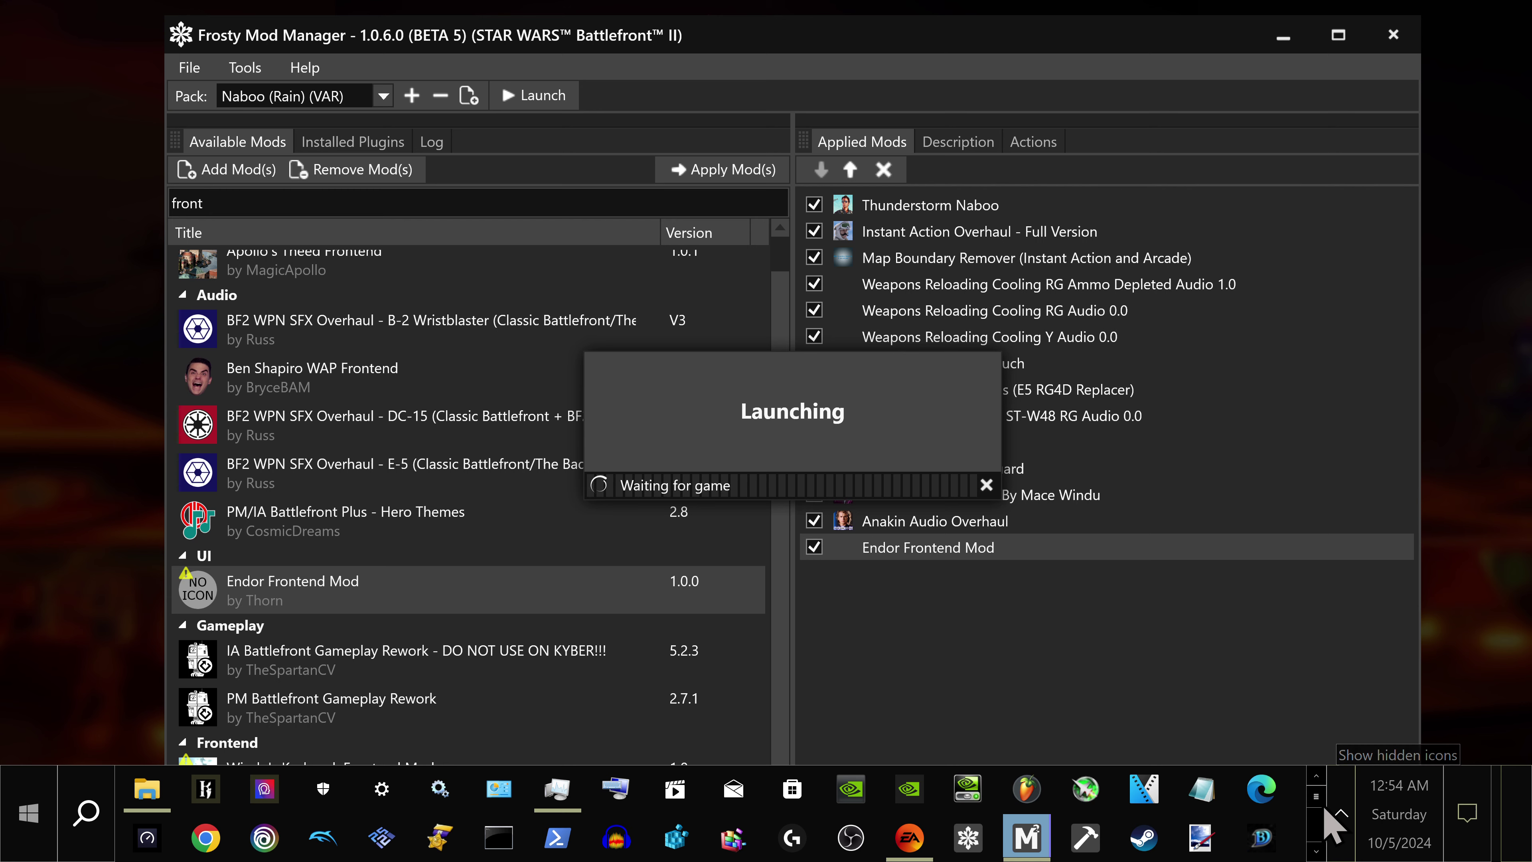
left_click(1317, 850)
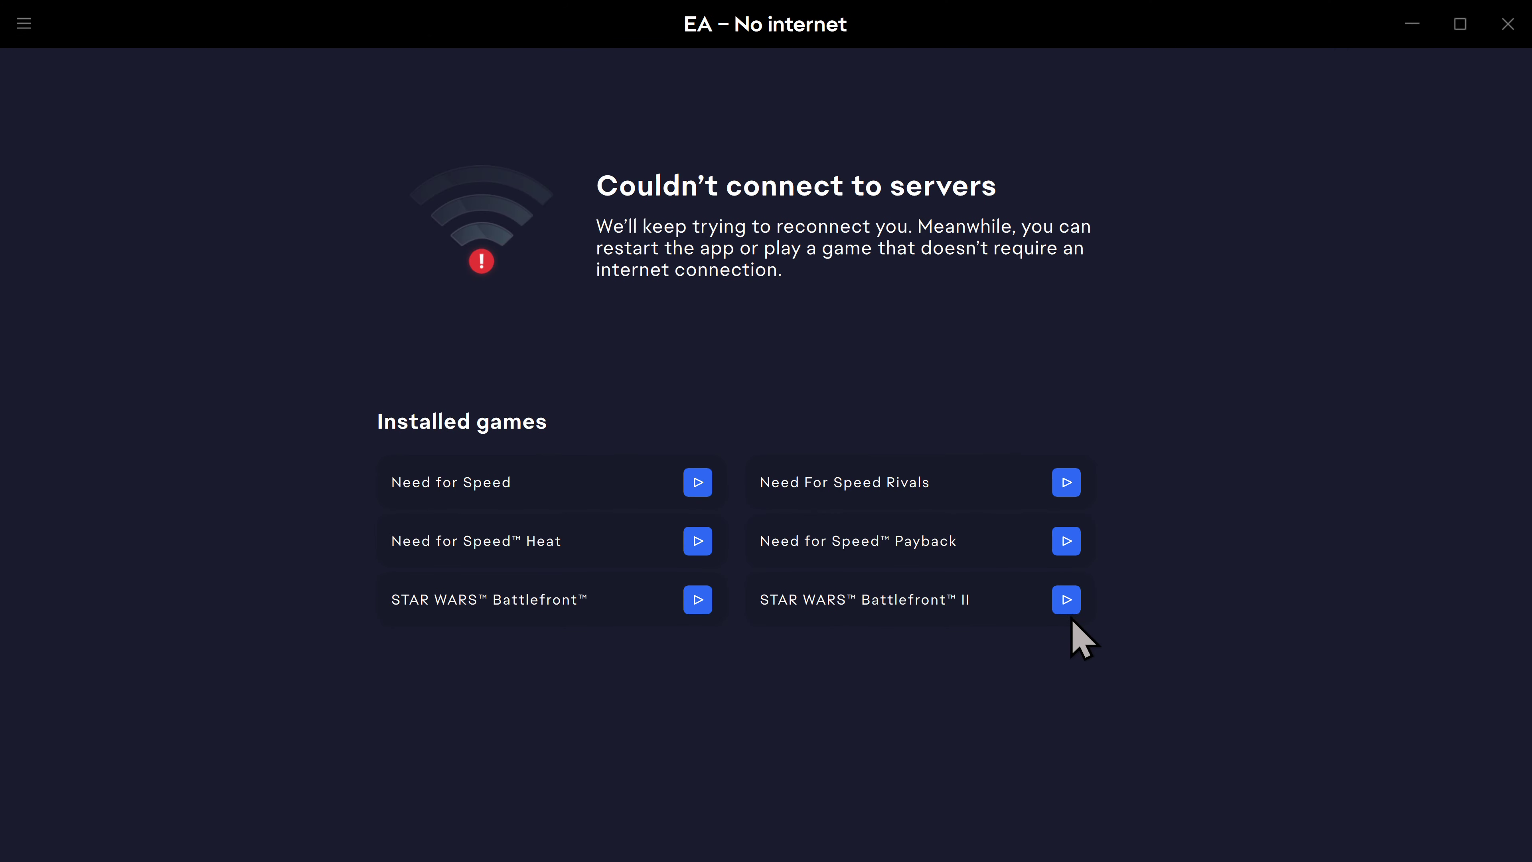
left_click(1067, 601)
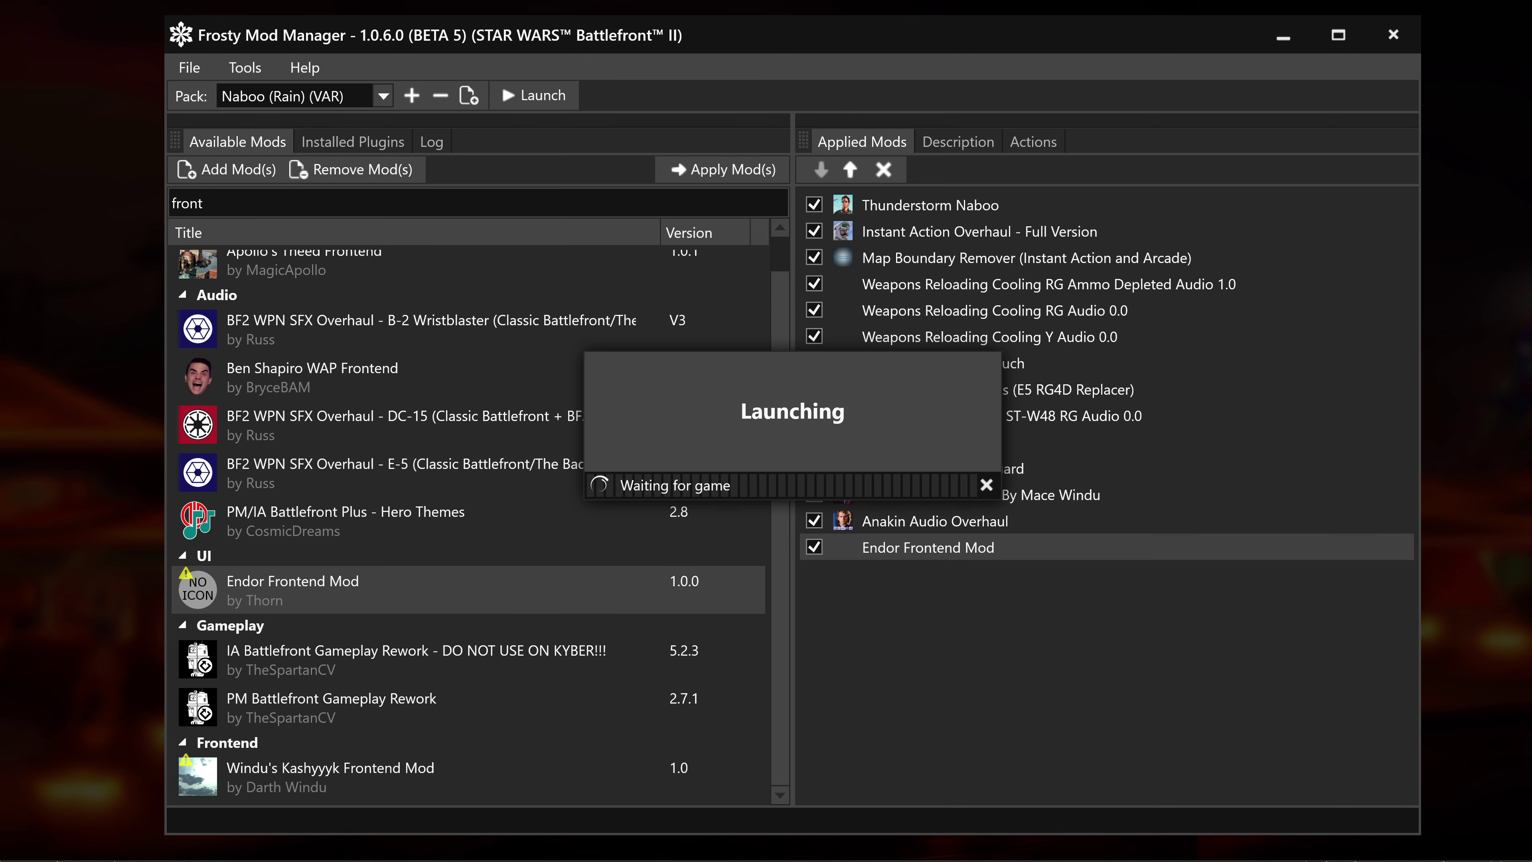
Switch to Task Manager and sort the running processes by name in ascending order.
left_click(560, 787)
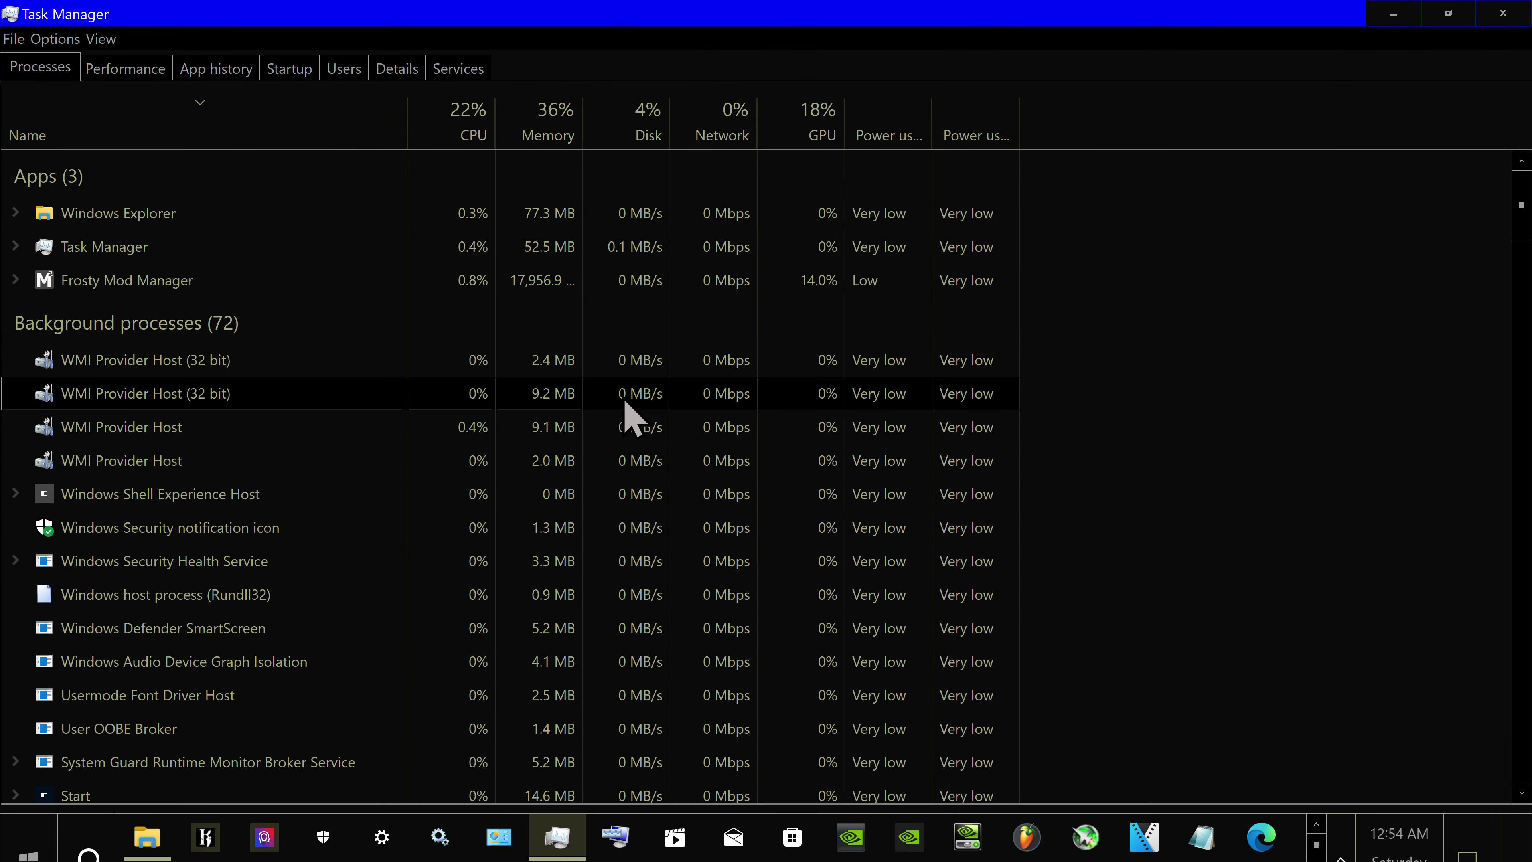
left_click(319, 131)
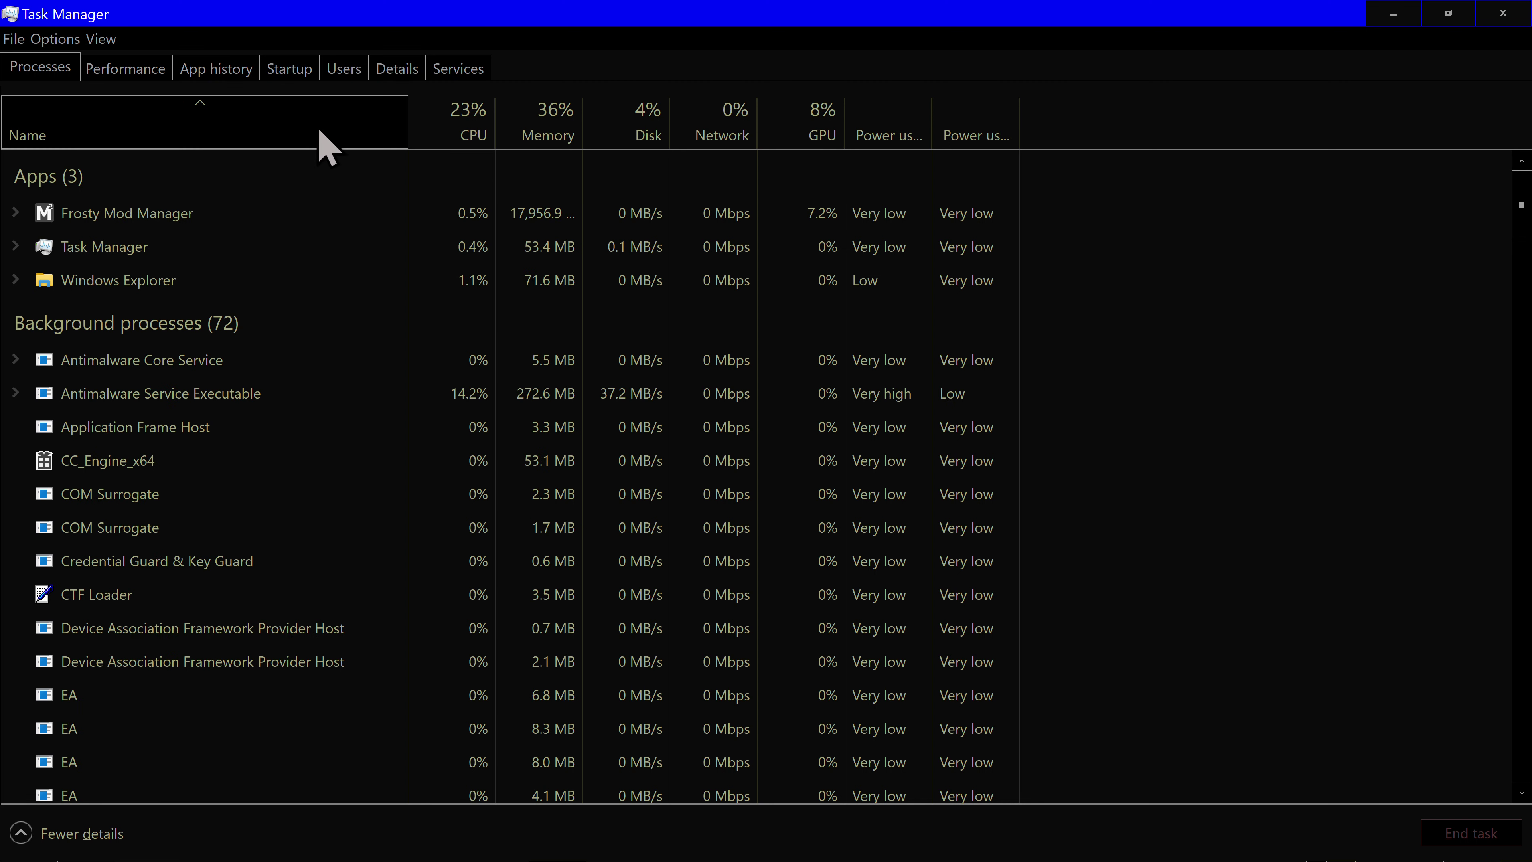